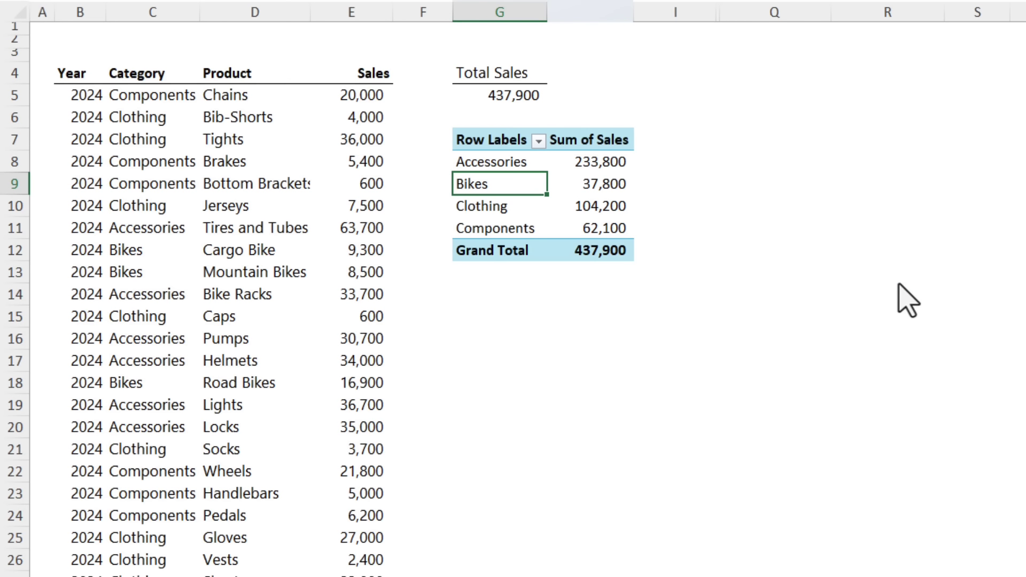
Convert the sales data range B4:E29 into a table with headers
click(316, 289)
key(ctrl+t)
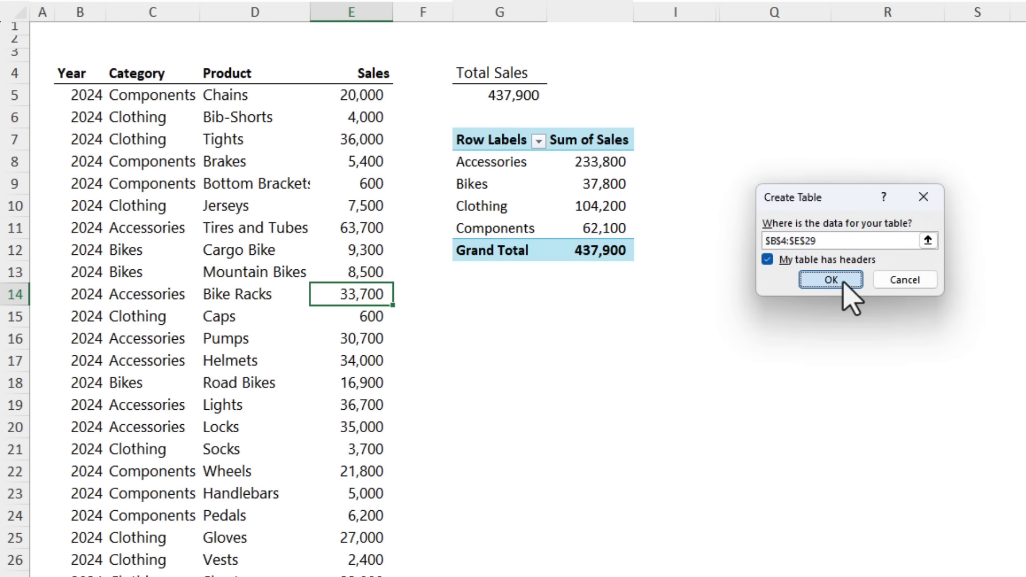
click(830, 280)
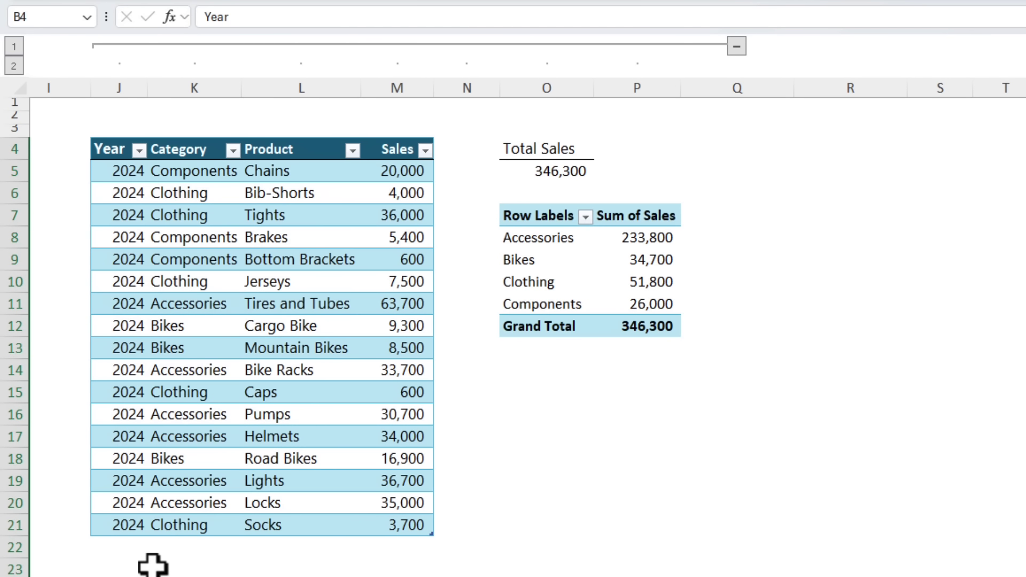
Append the 2024 product rows from Wheels to Touring Bikes directly below the table and inspect the Total Sales formula
click(522, 170)
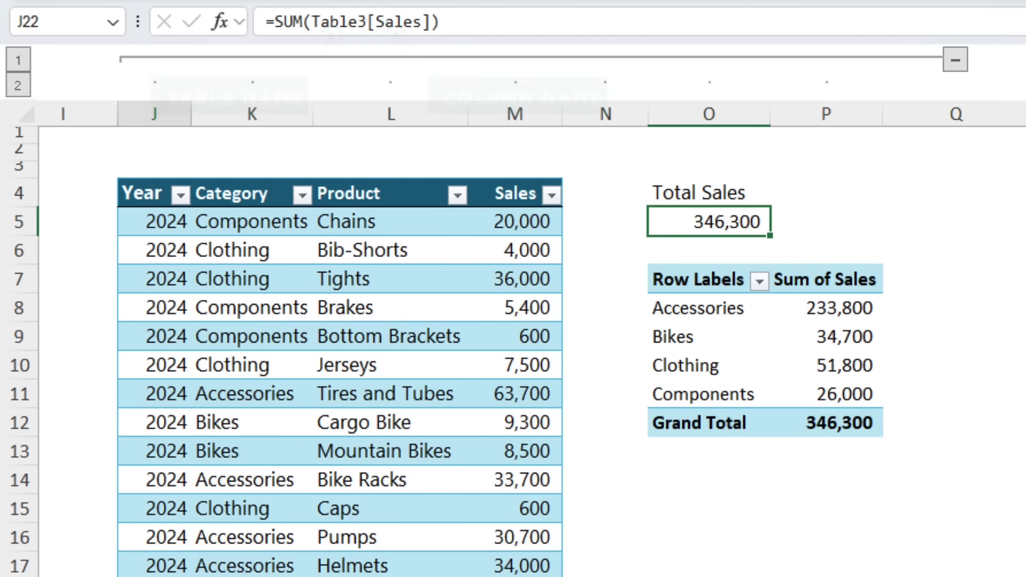
text(2024	Components	Wheels	21,800 2024	Components	Handlebars	5,000 2024	Components	Pedals	6,200 2024	Clothing	Gloves	27,000 2024	Clothing	Vests	2,400 2024	Clothing	Shorts	23,000 2024	Components	Saddles	3,100 2024	Bikes	Touring Bikes	3,100)
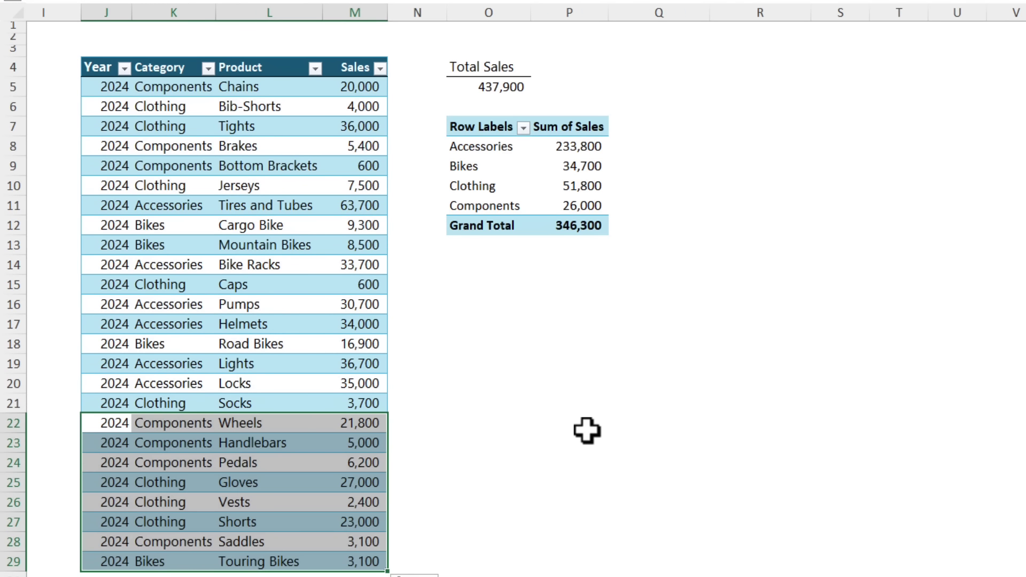
double_click(500, 86)
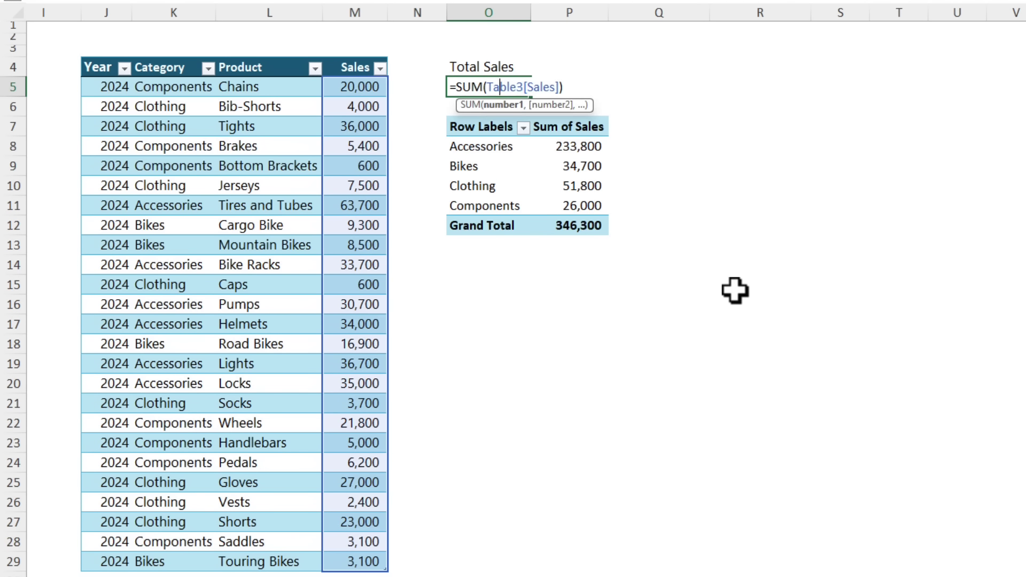
key(Escape)
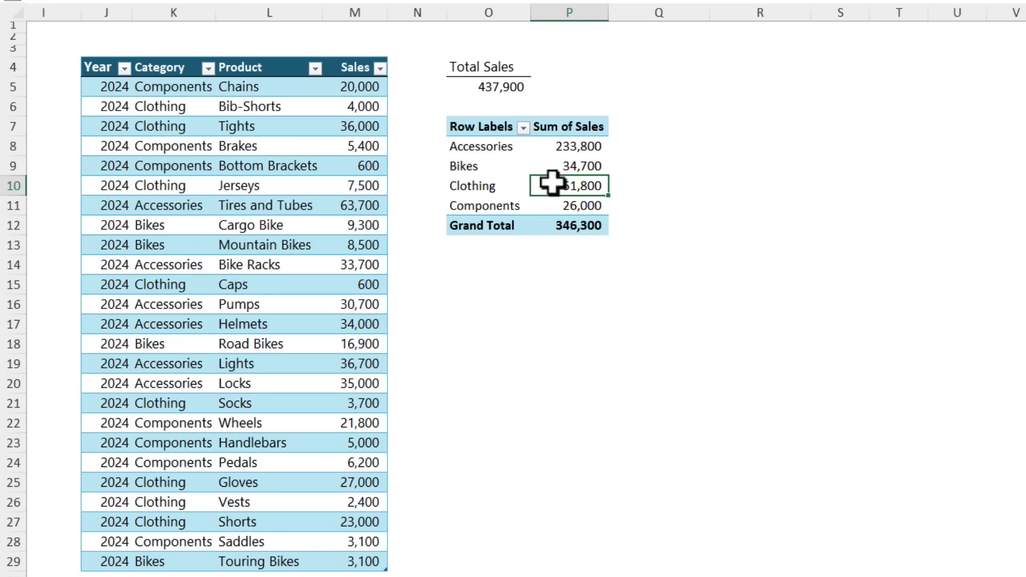
Refresh the PivotTable that sums sales by category
right_click(551, 183)
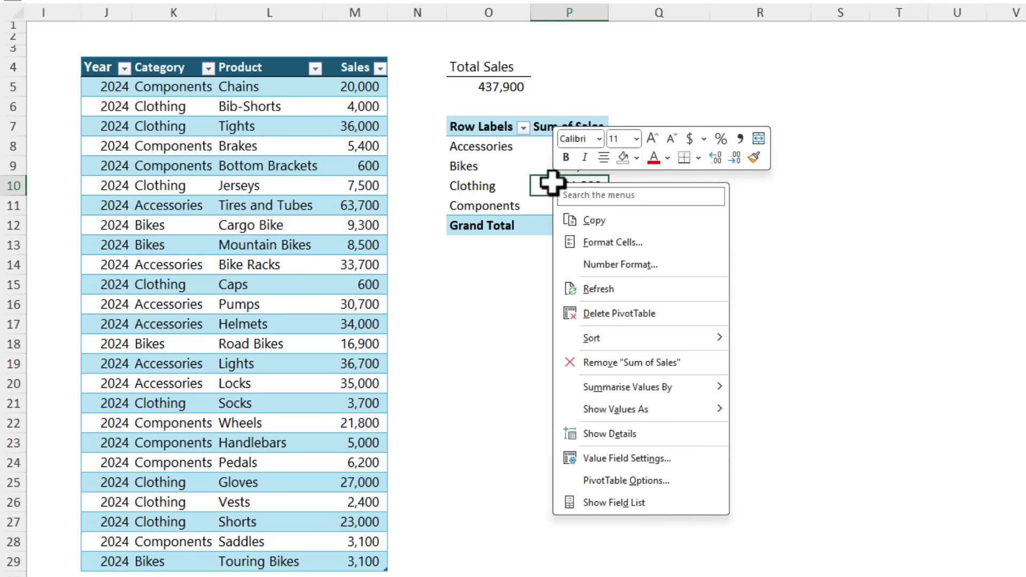
click(642, 291)
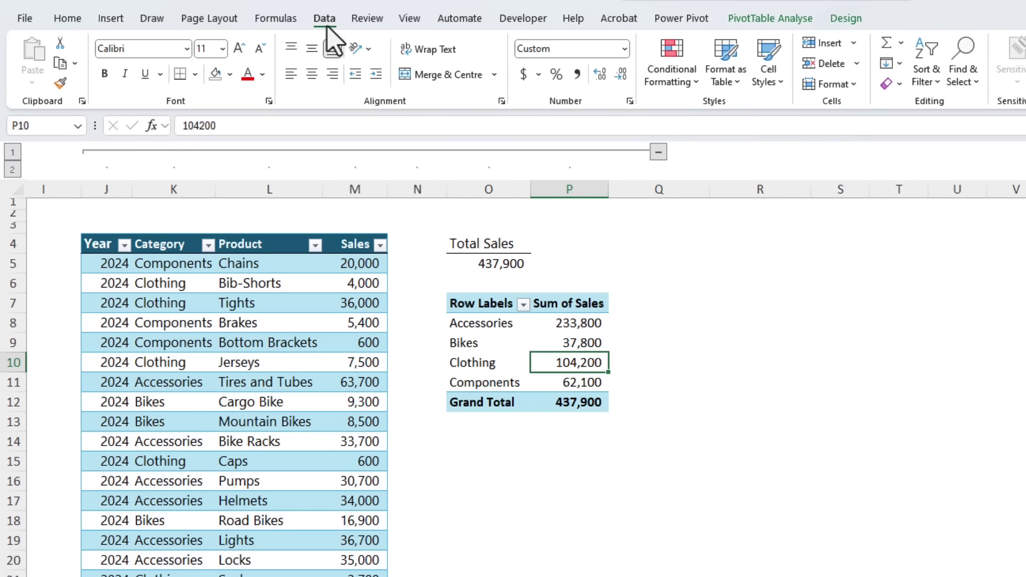
click(325, 20)
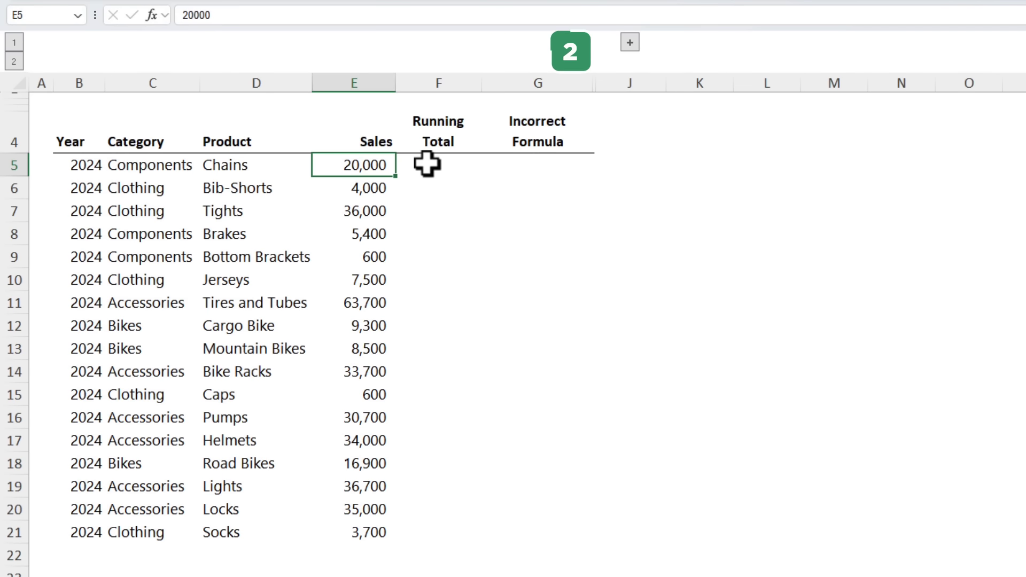
Start the first Running Total column by entering =E5 in cell F5
click(426, 165)
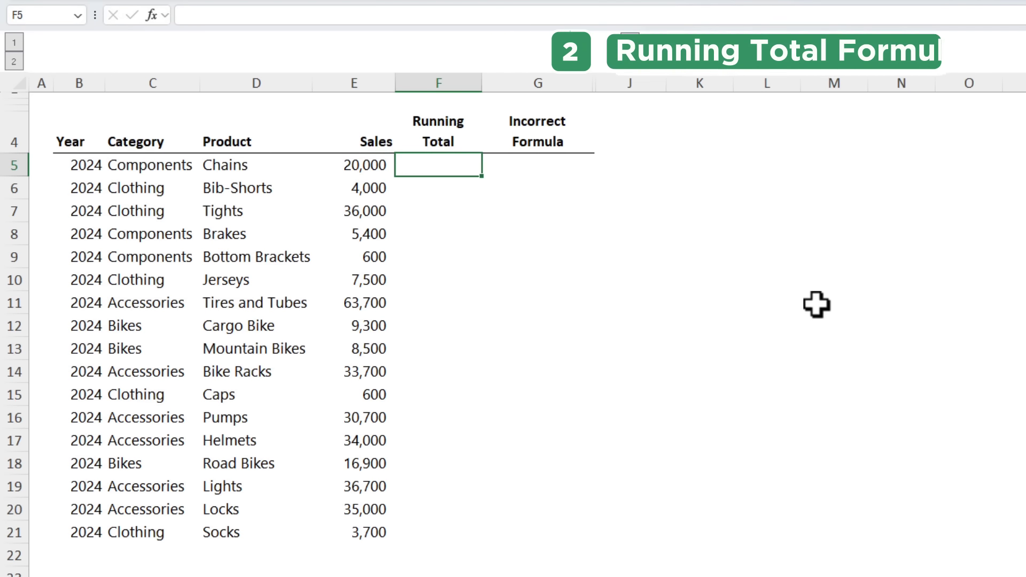
text(=)
key(Left)
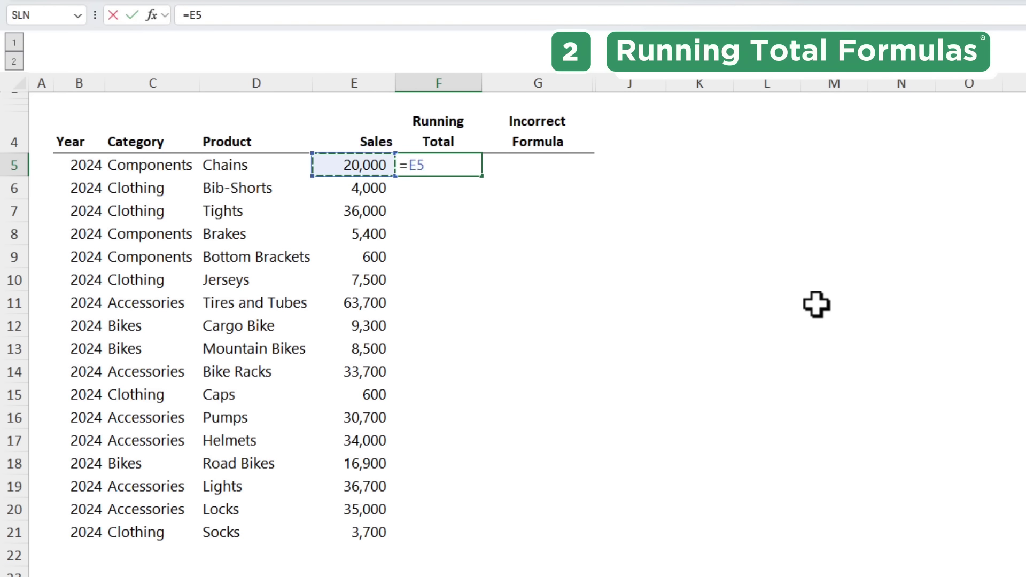
key(Return)
Enter =F5+E6 in cell F6 and fill the formula down to row 21
text(=)
key(Up)
text(+)
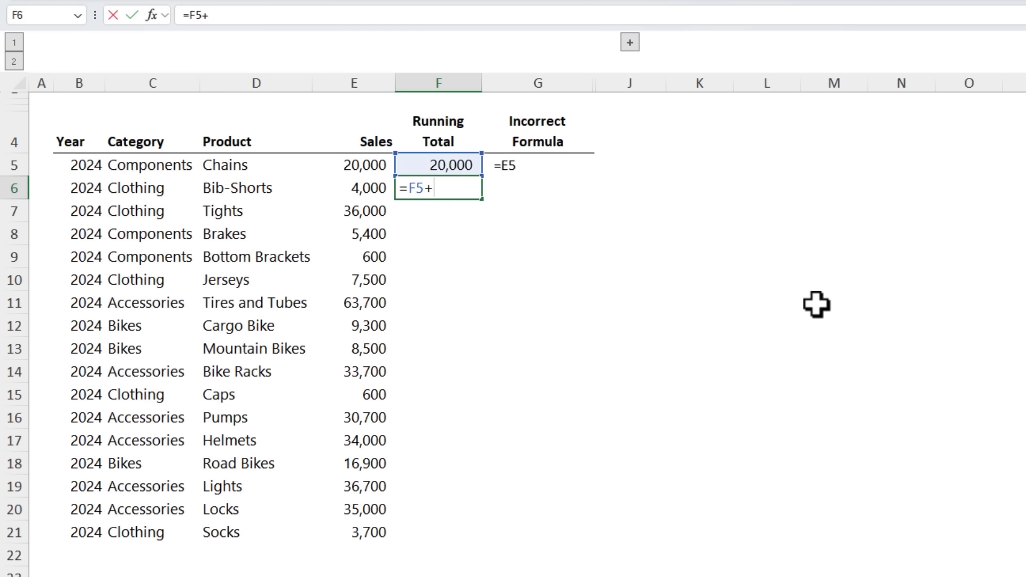
key(Left)
key(Return)
key(Up)
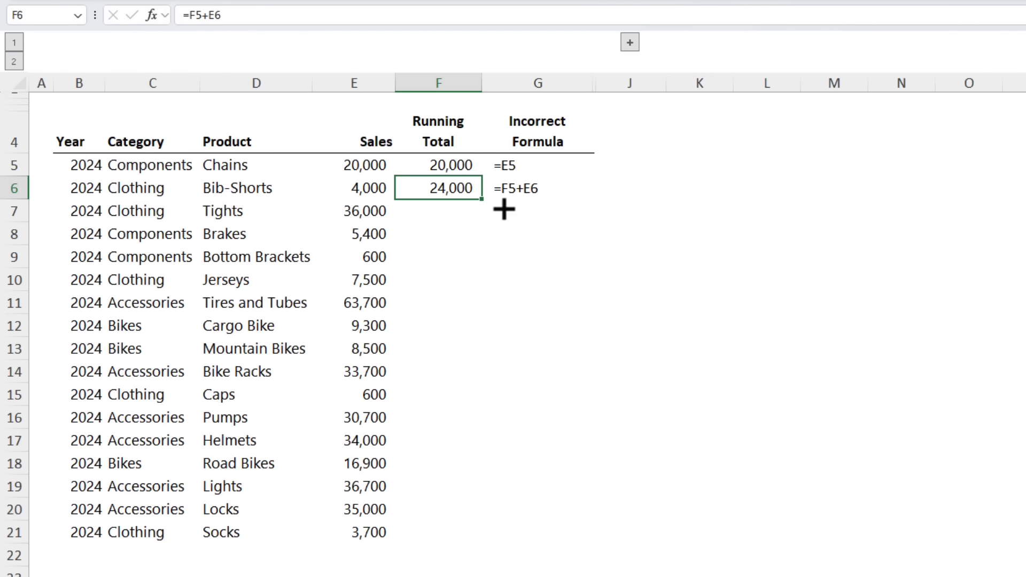
double_click(481, 198)
Examine the cell references in the running total formulas F5 to F7 and compare them across F5:F21
click(462, 162)
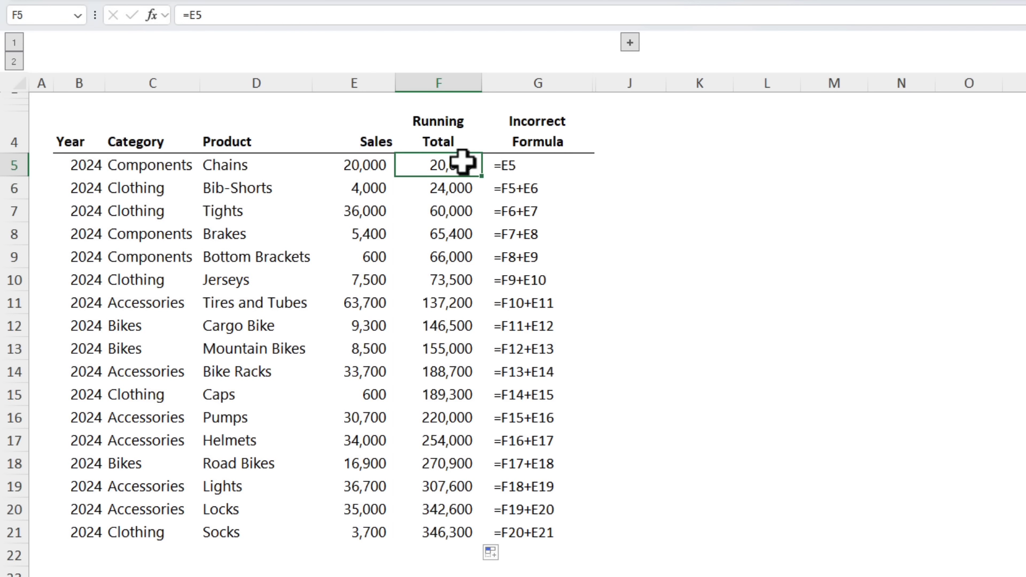
key(F2)
key(Return)
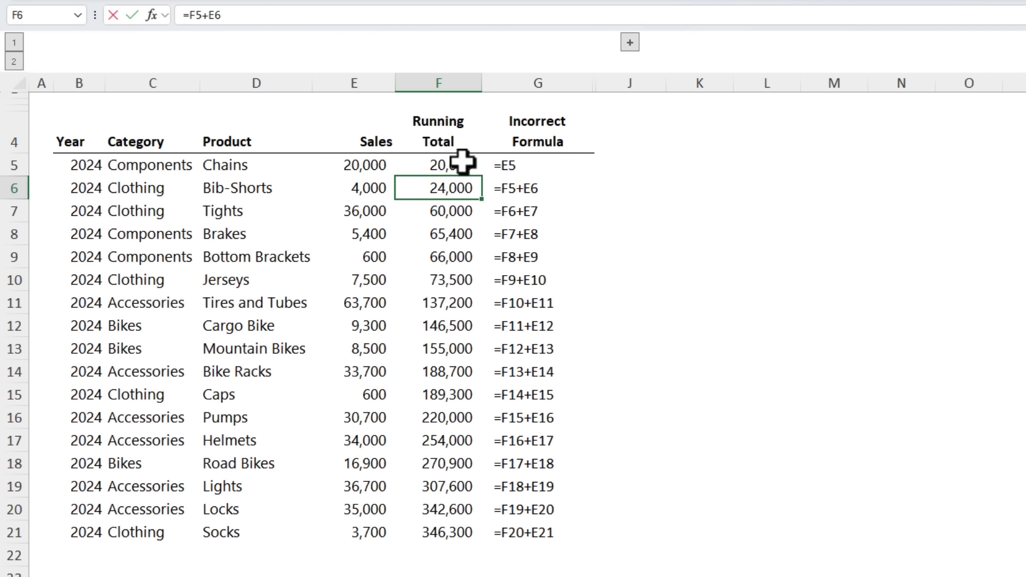
key(F2)
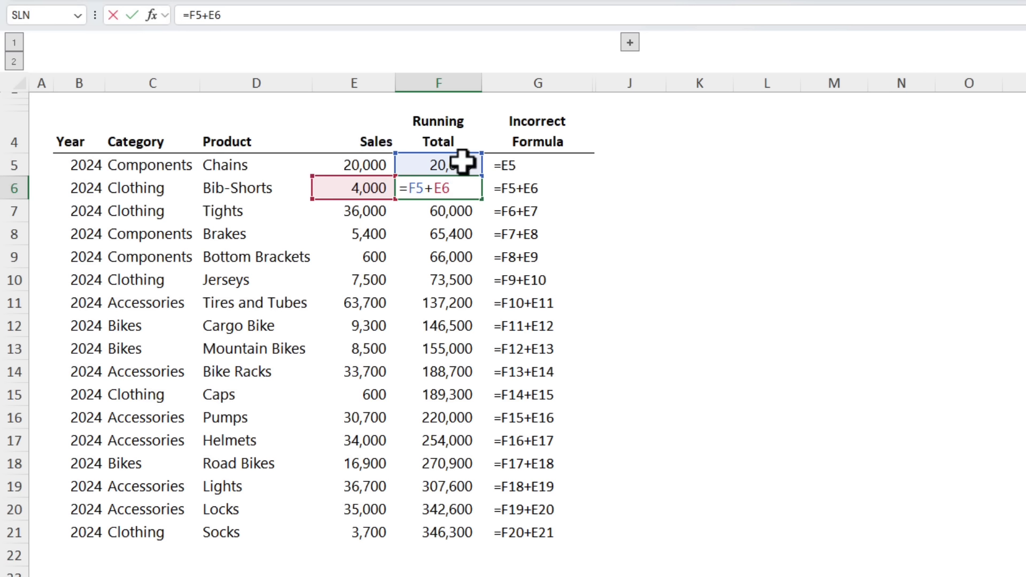
key(Return)
key(F2)
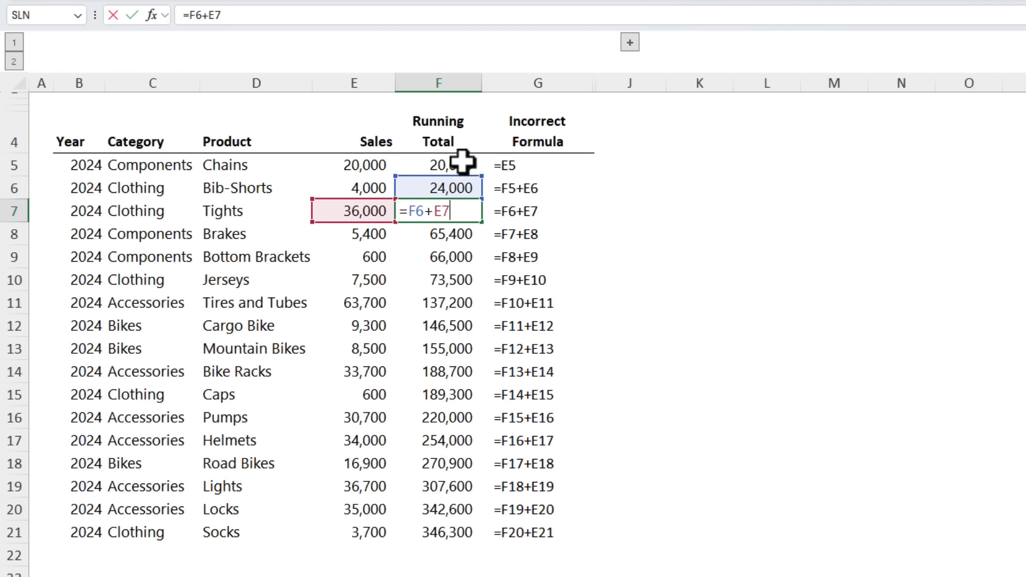
key(Escape)
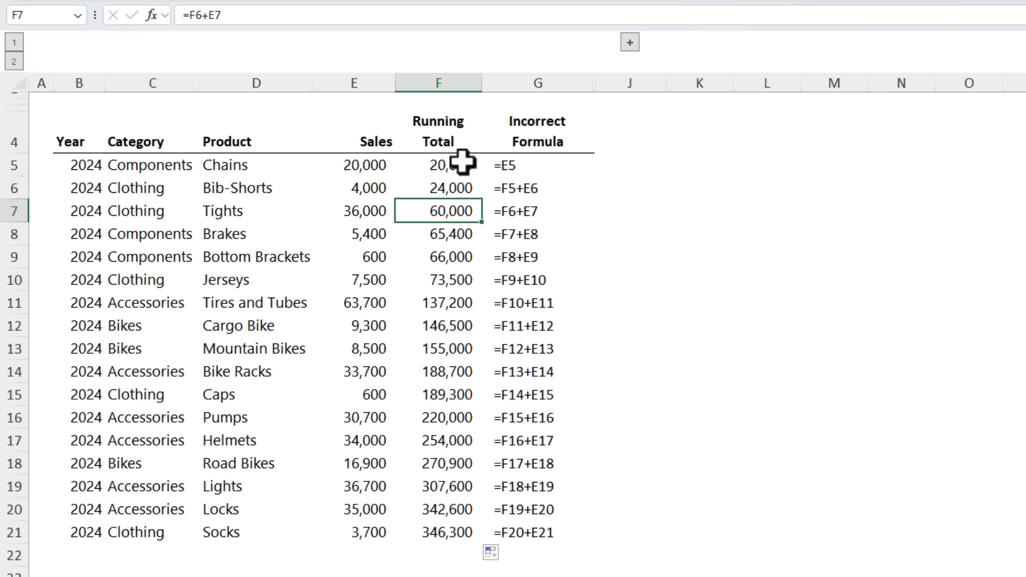
key(Up)
key(Up)
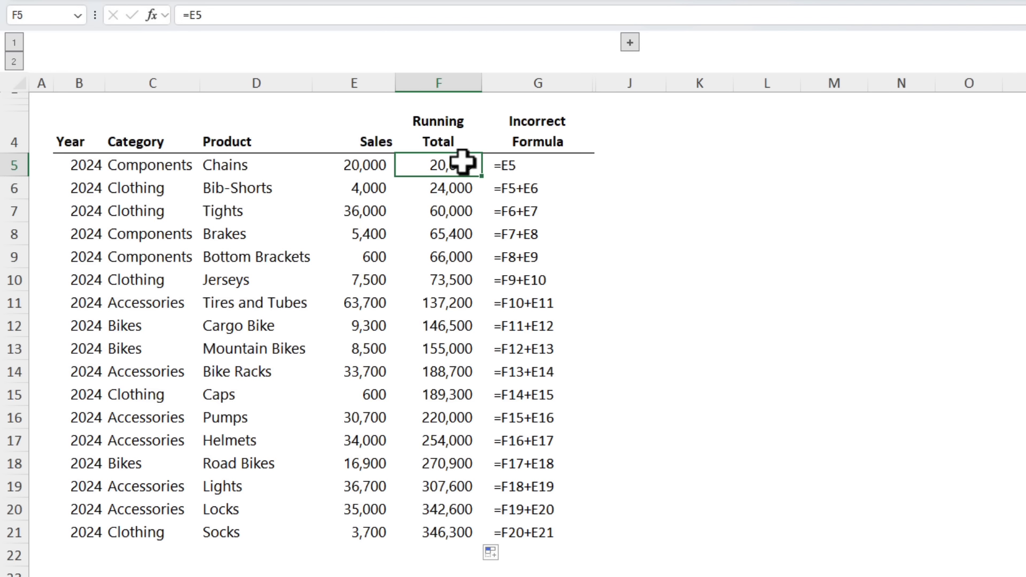
drag(469, 169, 467, 540)
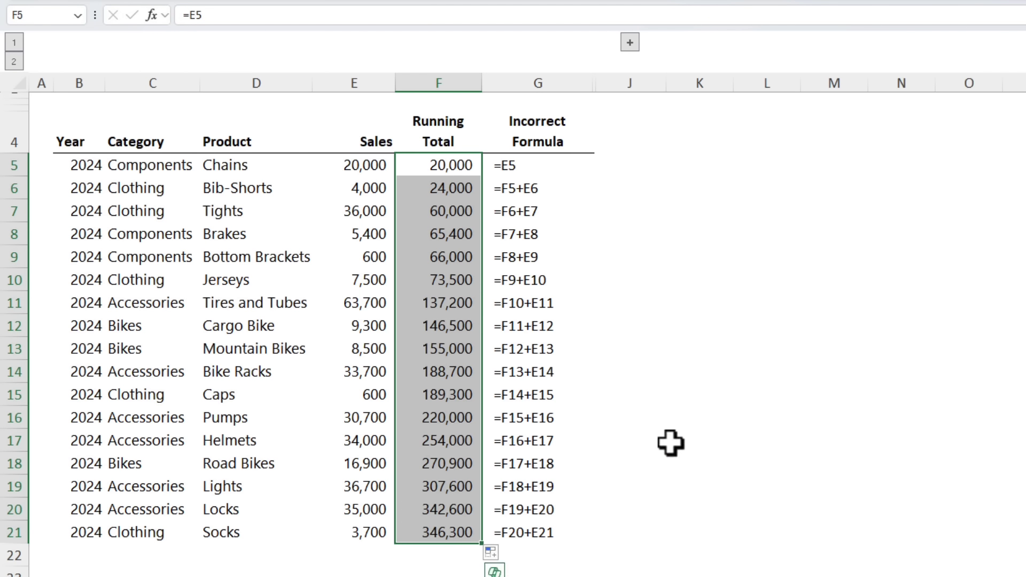
click(445, 173)
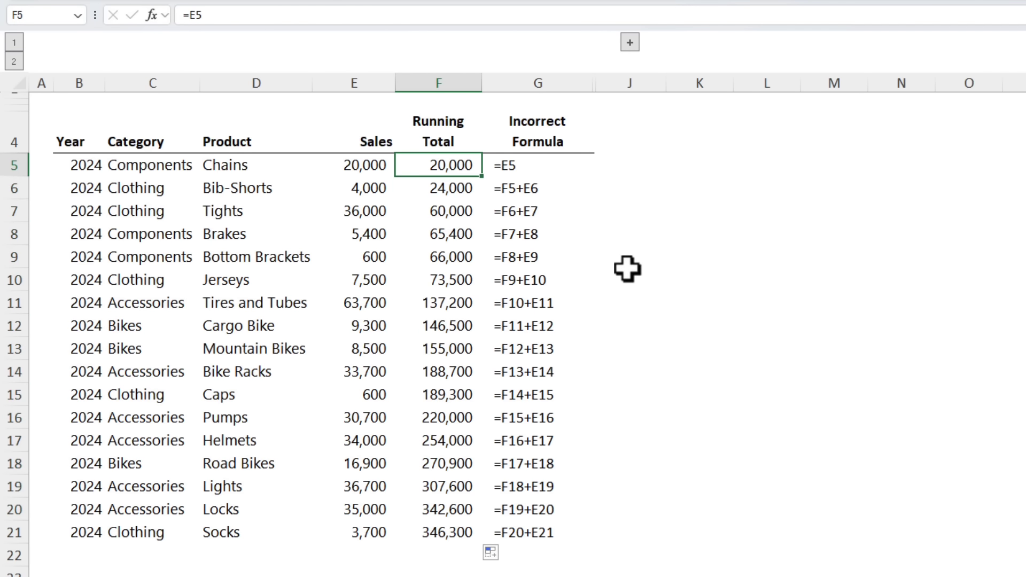
Expand the collapsed column group and begin a SUM formula over E5:E5 in cell H5
click(629, 43)
text(=sum)
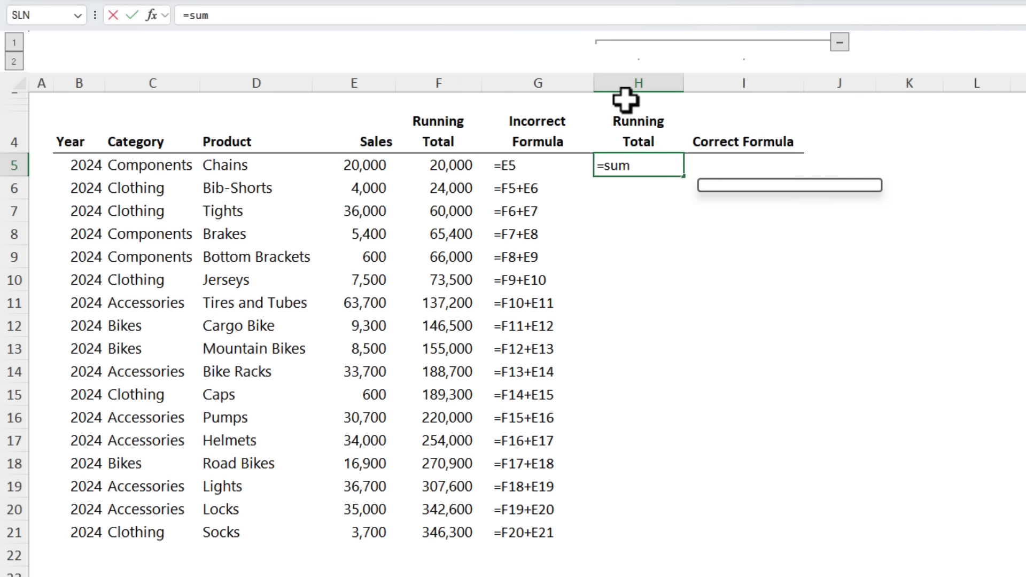
key(Tab)
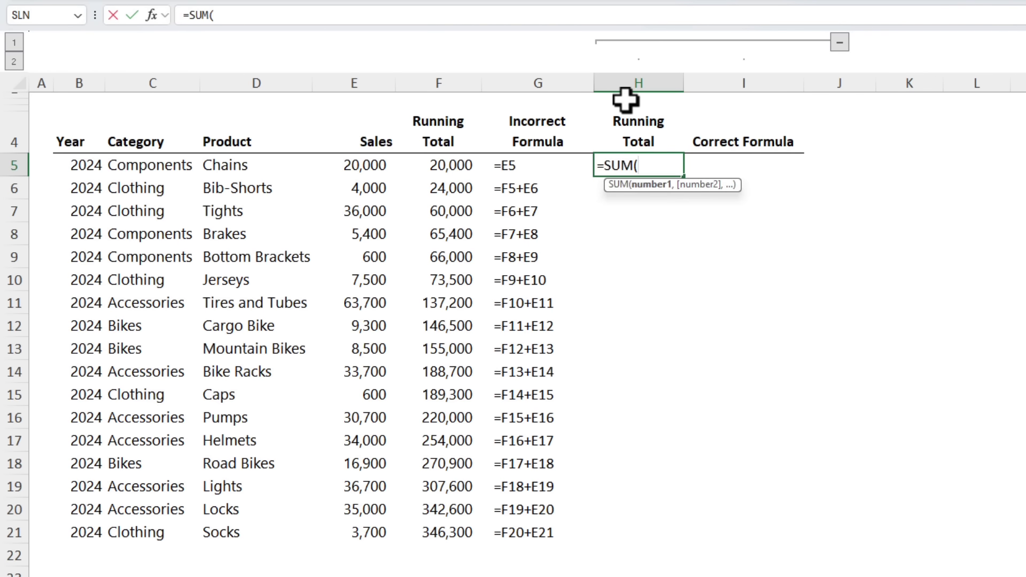
click(366, 164)
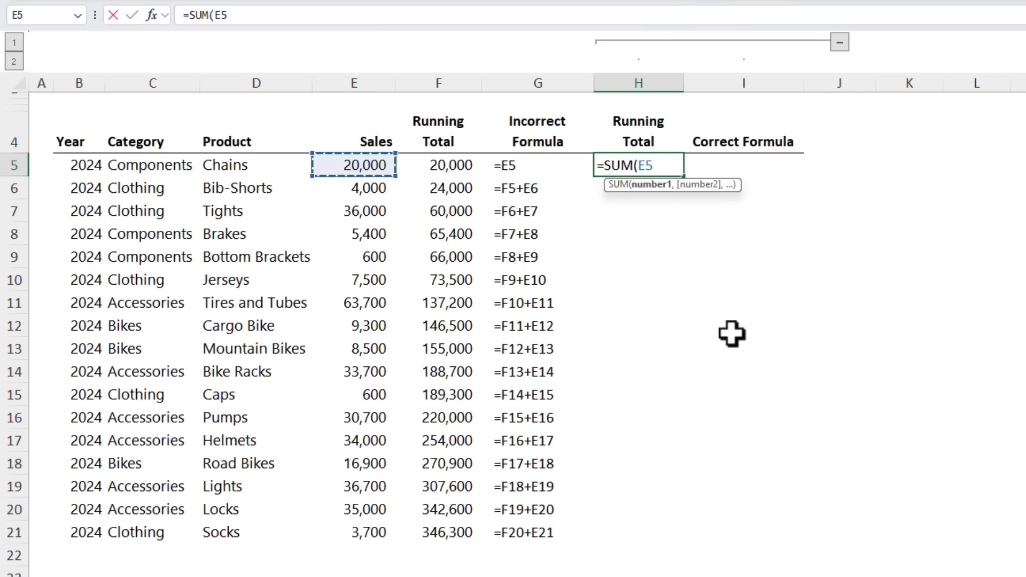
text(:E5)
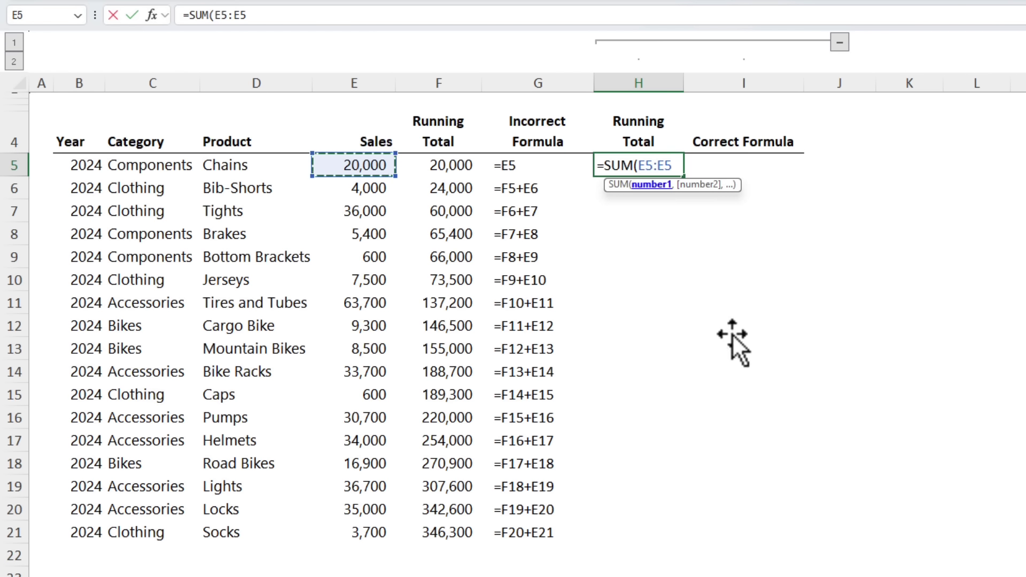
Make the first reference absolute to complete =SUM($E$5:E5) in H5, and fill the formula down to H21
drag(671, 165, 655, 187)
key(Left)
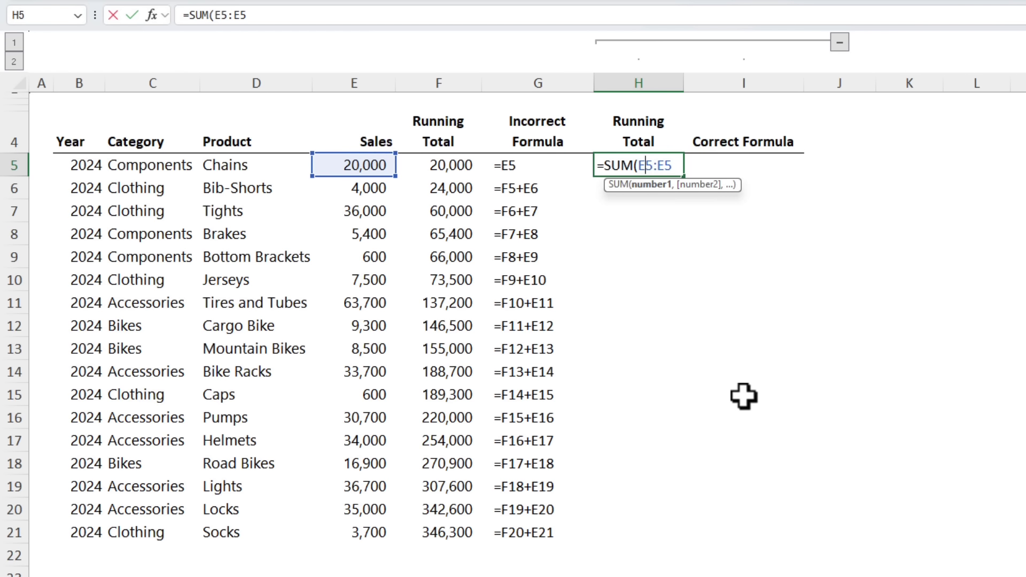
key(F4)
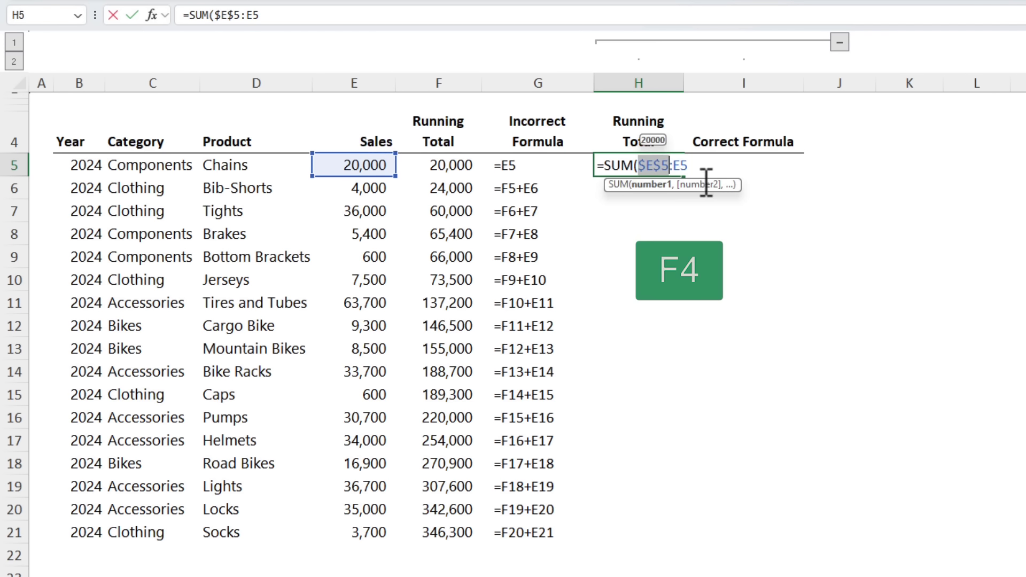
key(End)
text())
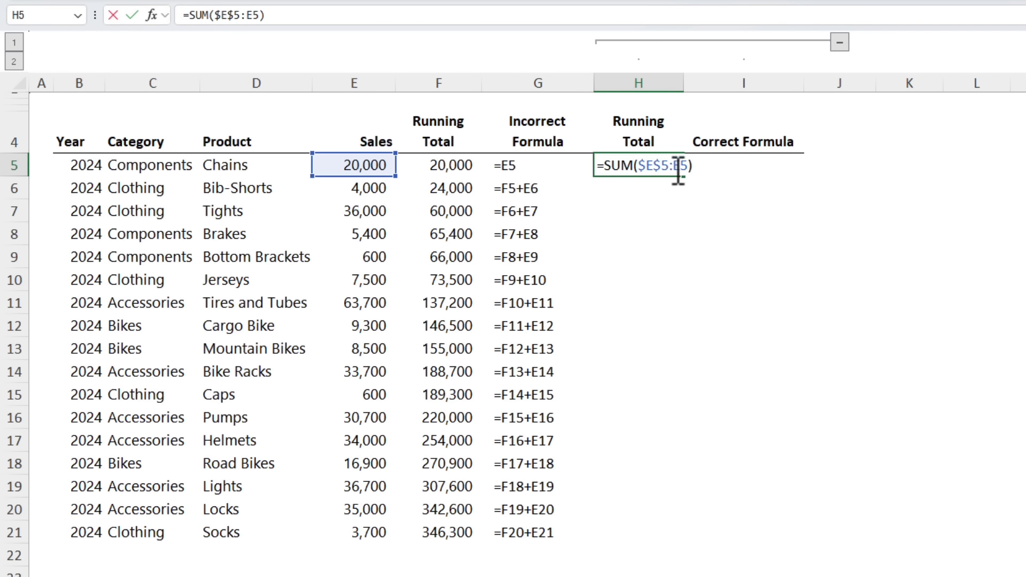
drag(673, 165, 690, 165)
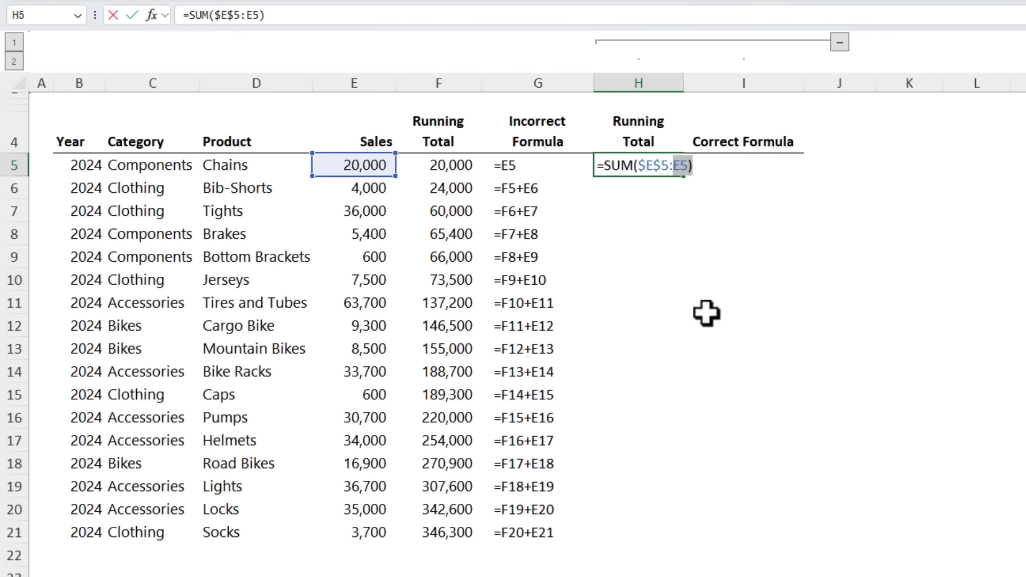
key(Return)
key(Up)
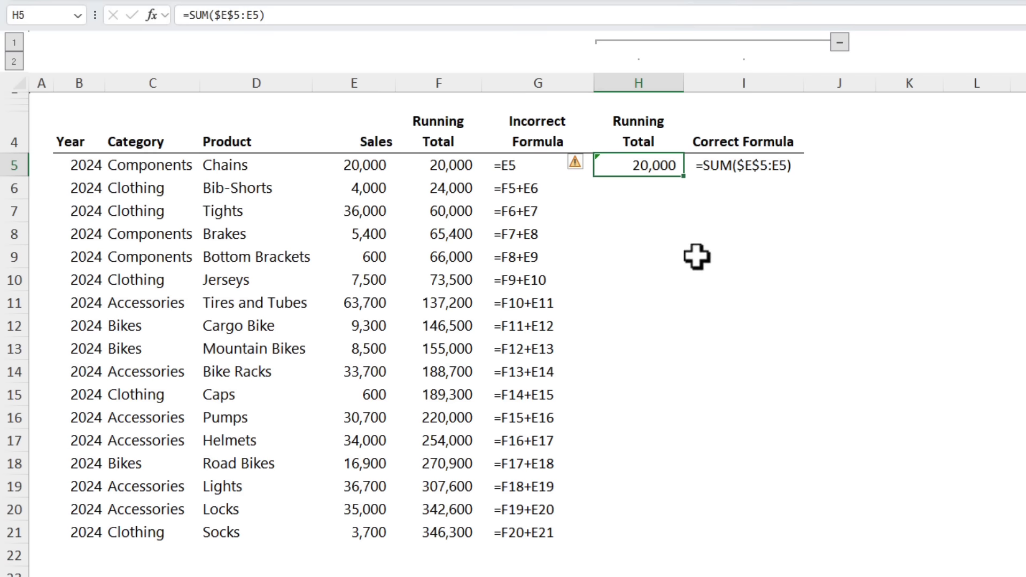
double_click(685, 179)
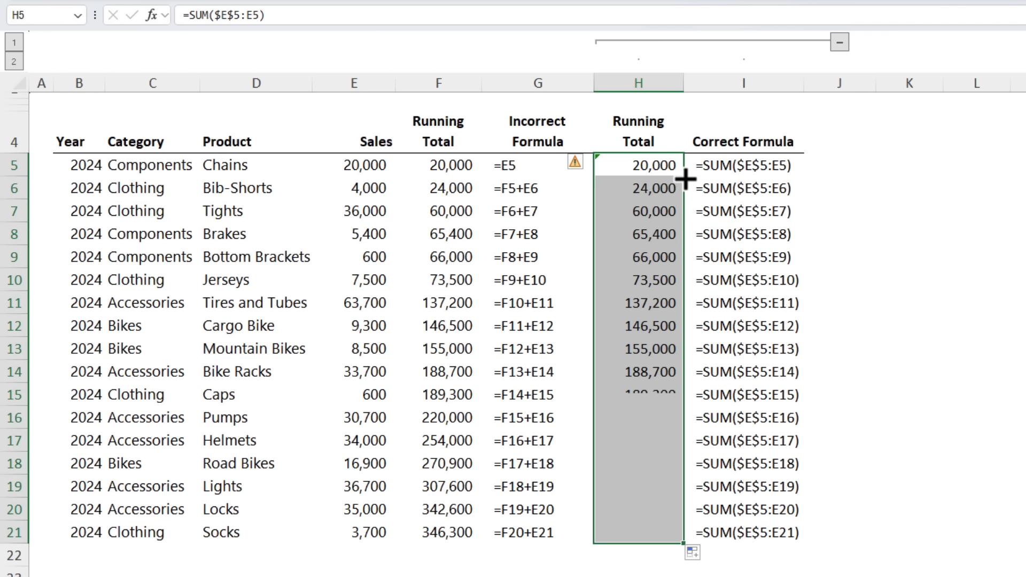
Examine how the summed range expands in the formulas from H6 downward, and select H5:H21 to review the column
click(674, 194)
key(F2)
key(Escape)
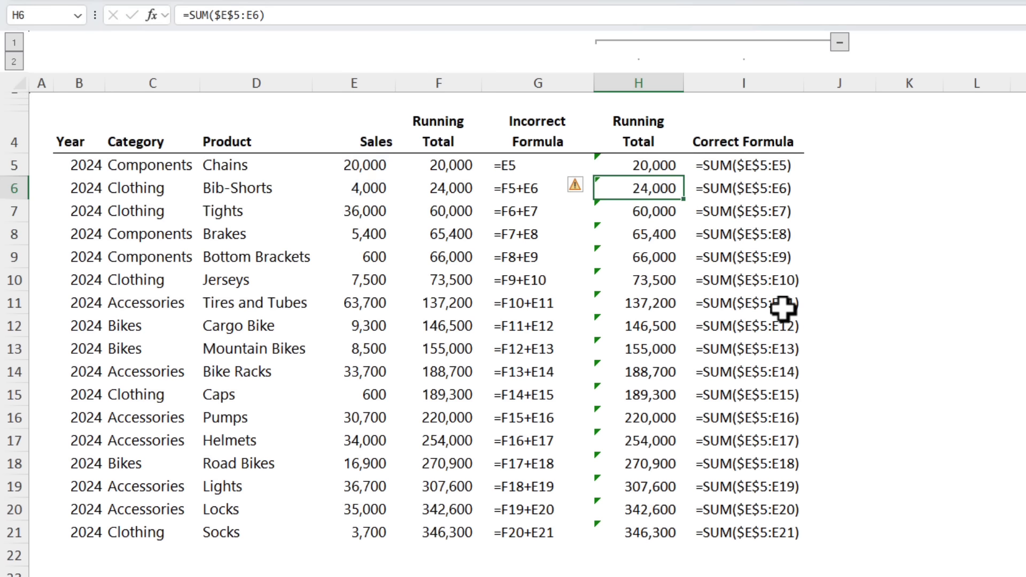
key(Down)
key(F2)
key(Escape)
key(Down)
key(F2)
key(Escape)
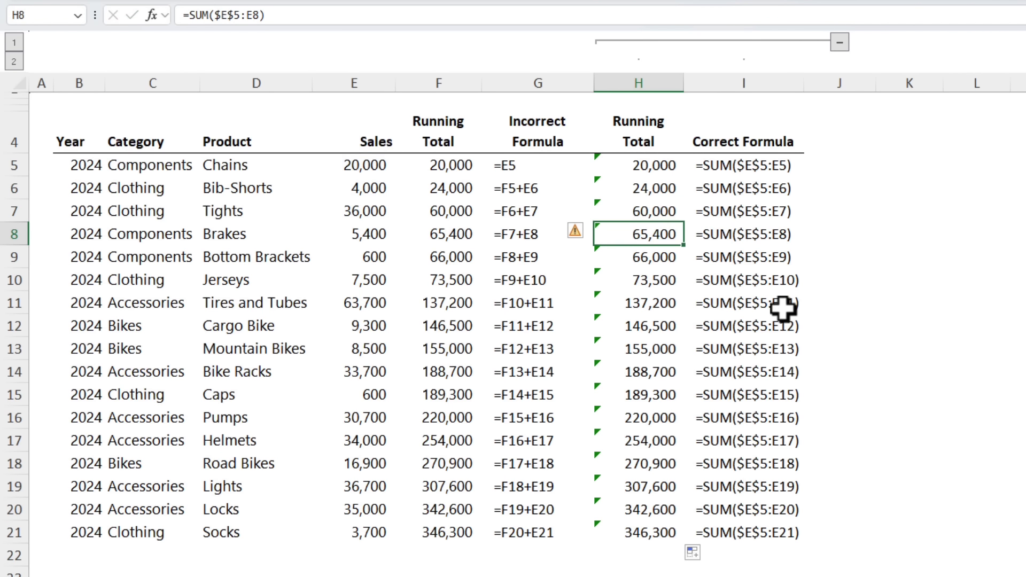
key(Down)
key(F2)
key(Escape)
key(Down)
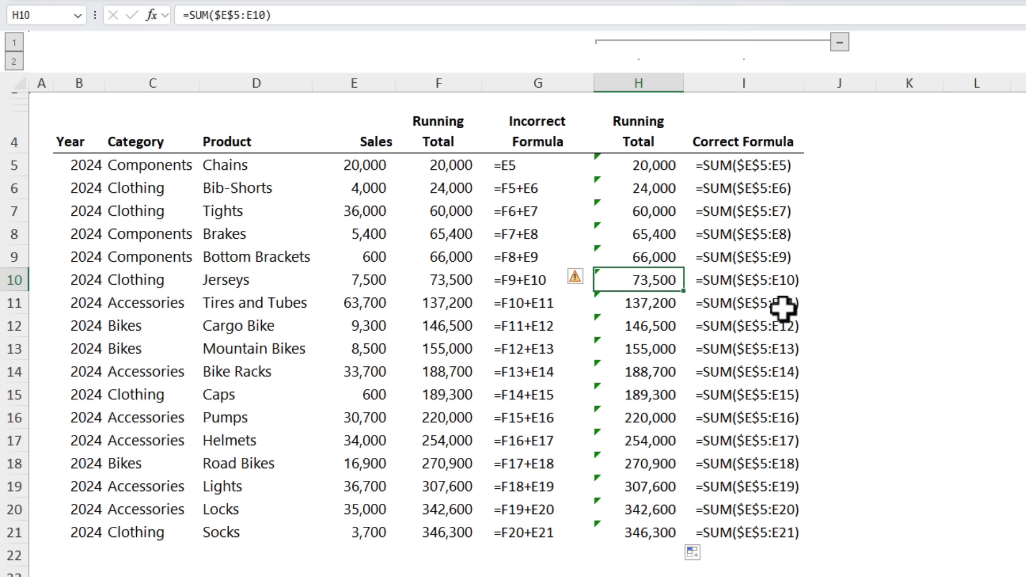
drag(670, 170, 665, 529)
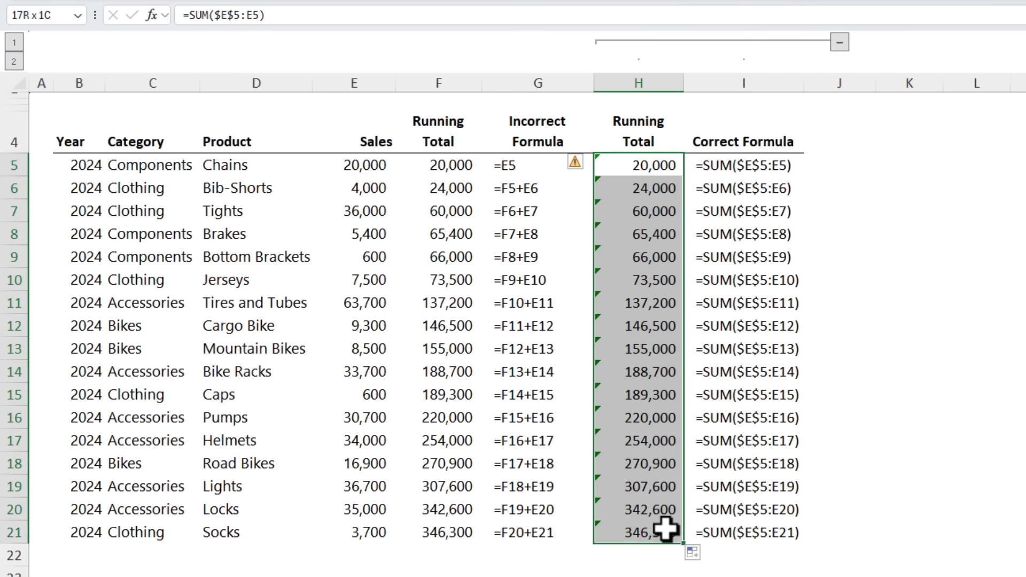
click(616, 166)
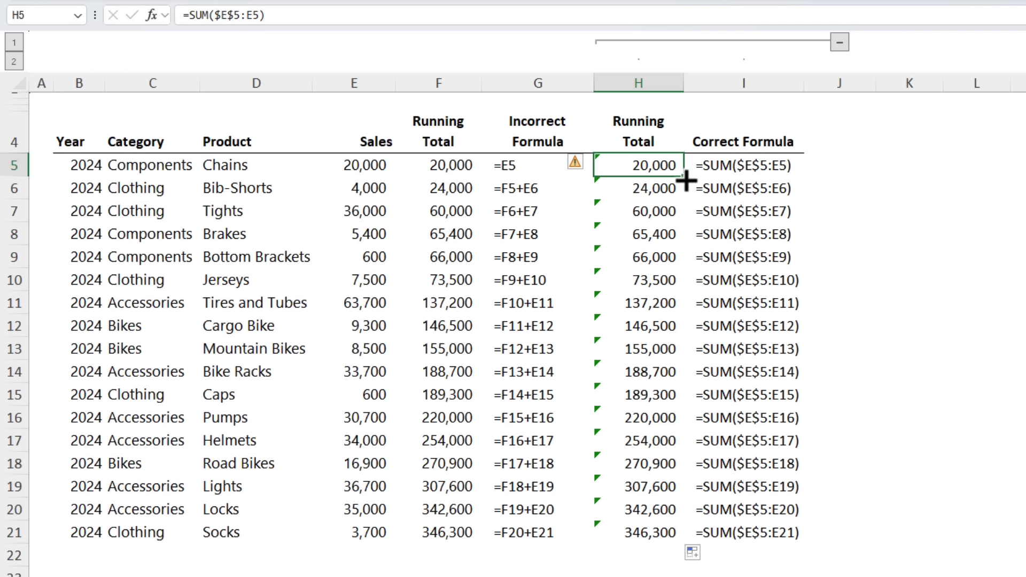
key(ctrl+shift+Down)
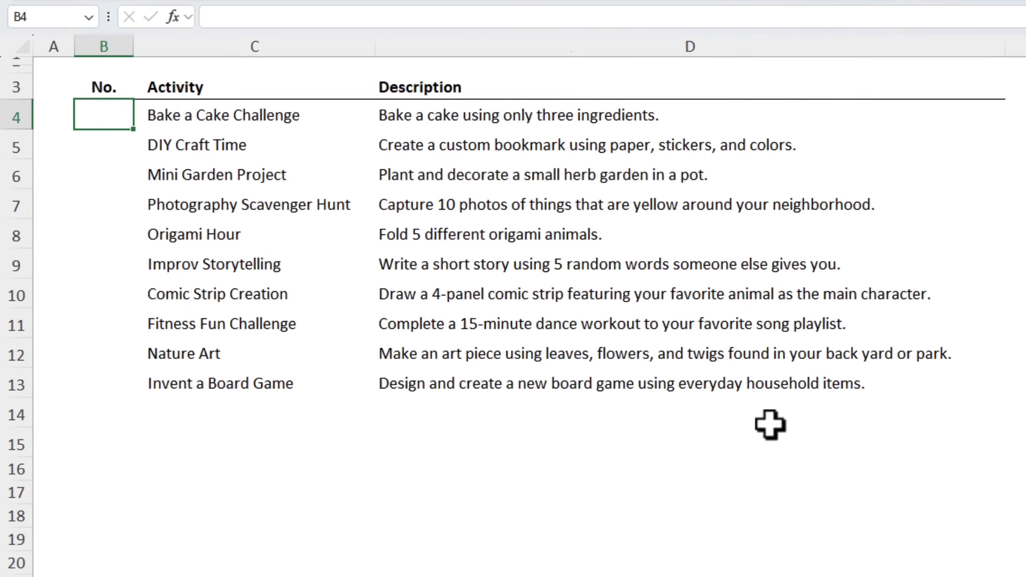
Number the first five activities manually by entering 1 to 5 in cells B4 to B8
text(1)
key(Return)
text(2)
key(Return)
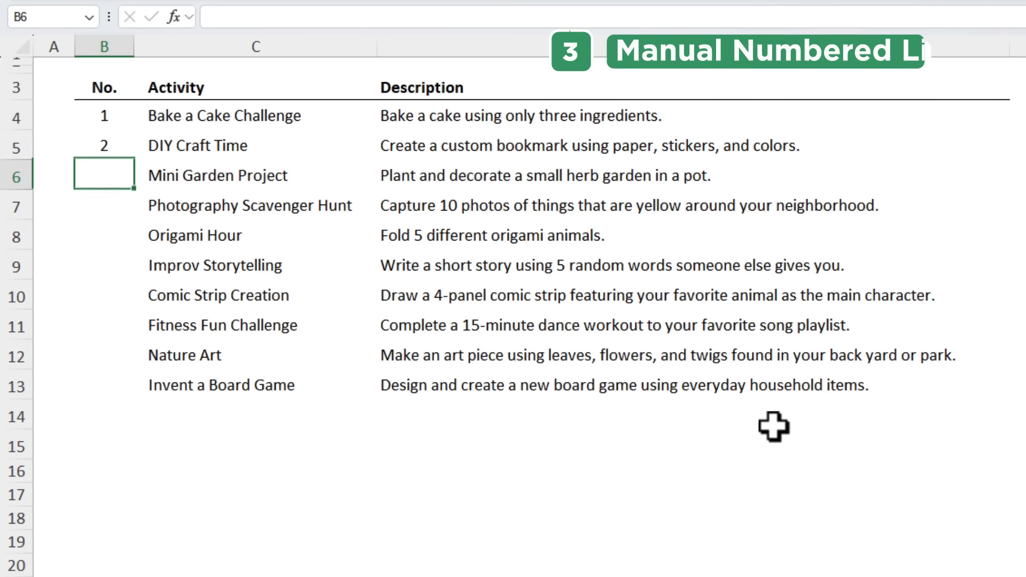
text(3)
key(Return)
text(4)
key(Return)
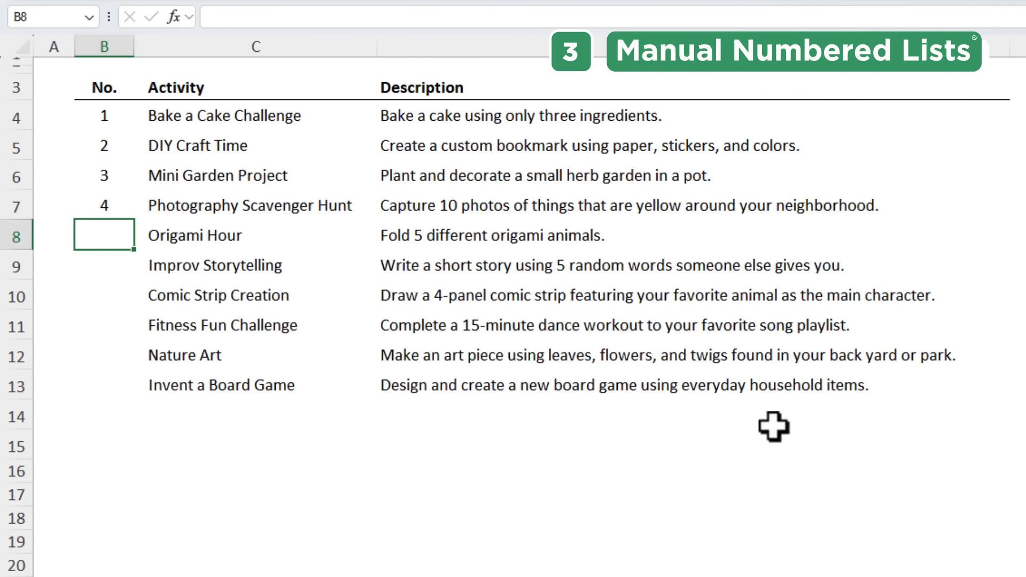
text(5)
key(Return)
Clear the manually entered numbers from B4:B8, keeping the No. header
key(Up)
key(ctrl+shift+Up)
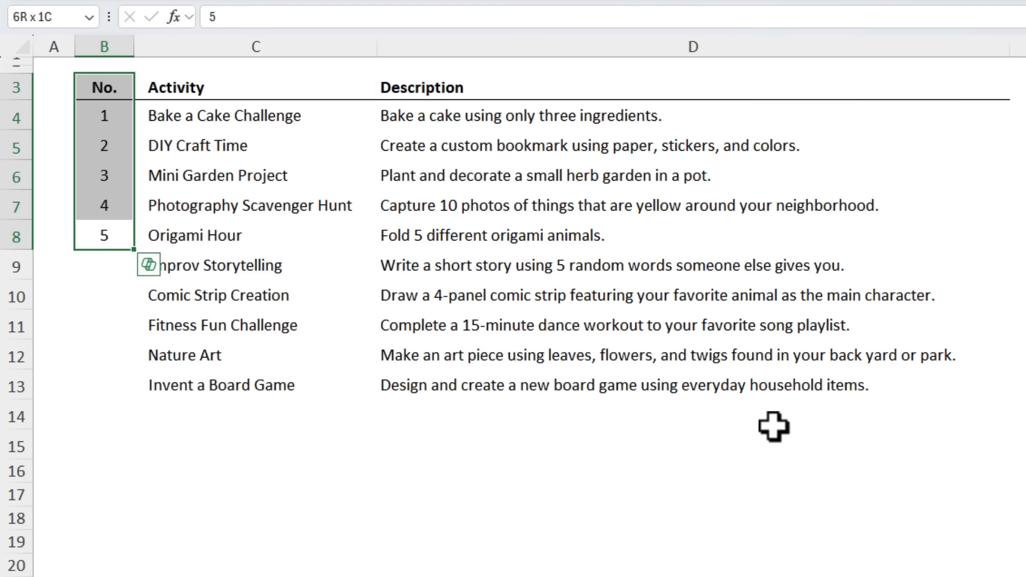
key(shift+Down)
key(Delete)
key(Up)
key(Down)
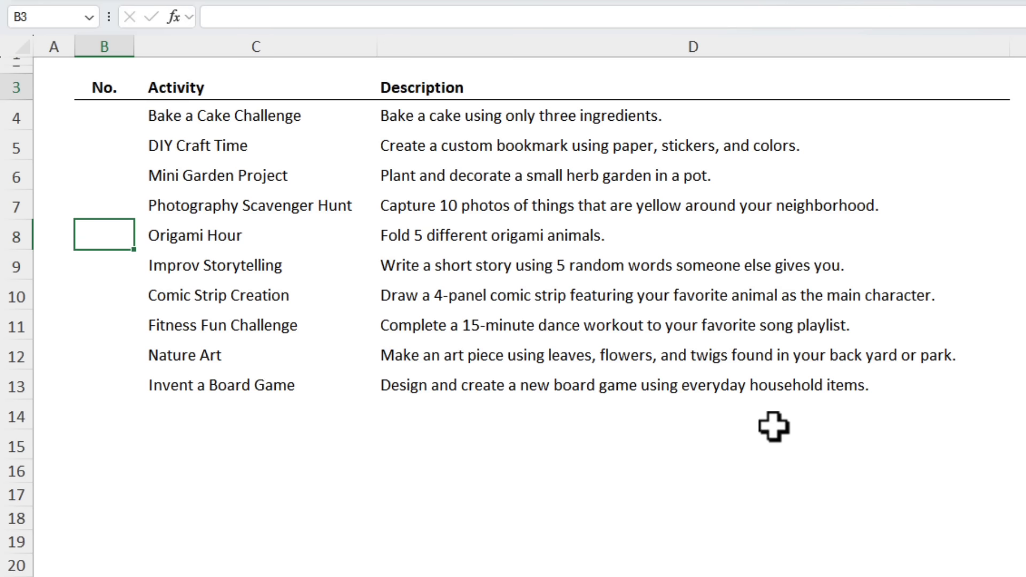
Enter =SEQUENCE(COUNTA(C4:C20)) in B4 to number the activities dynamically
key(Up)
key(Up)
key(Up)
key(Up)
text(=seq)
key(Tab)
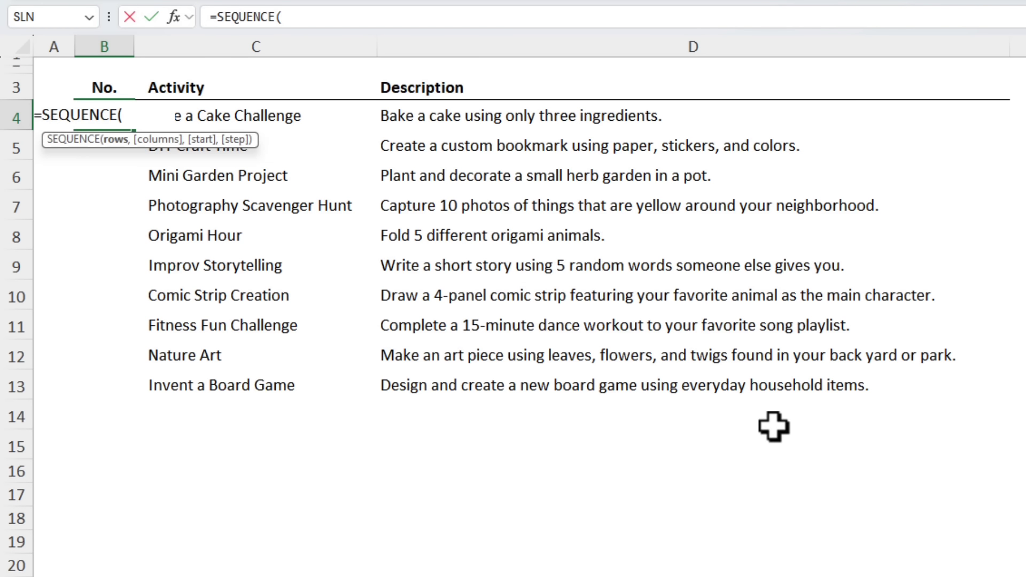
text(counta)
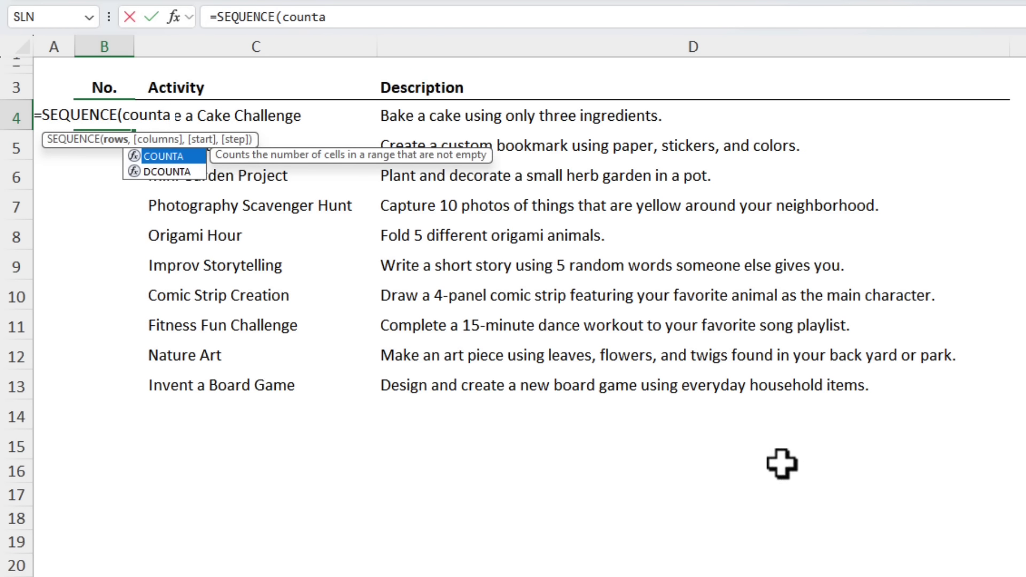
key(Tab)
drag(198, 113, 222, 564)
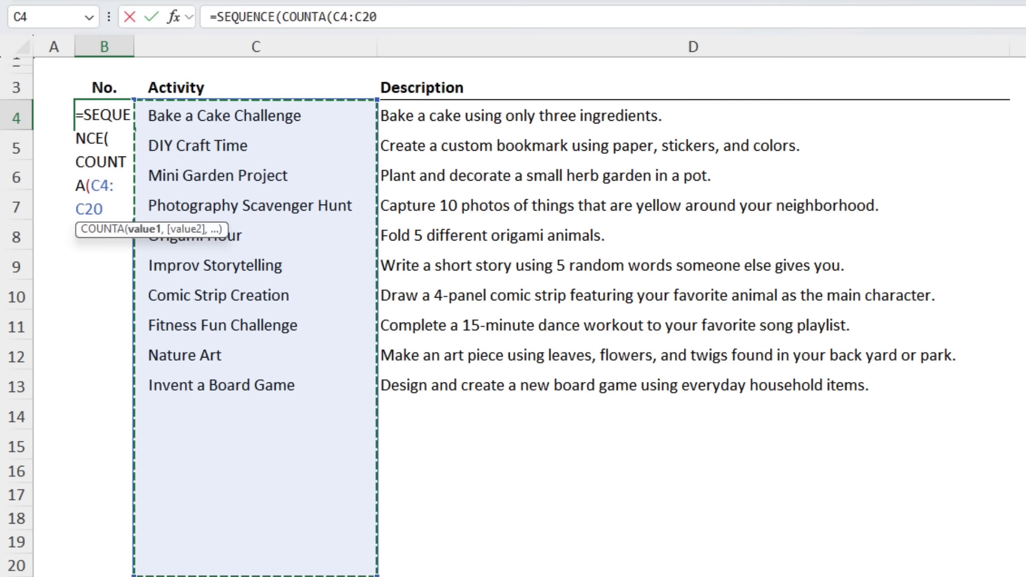
text())
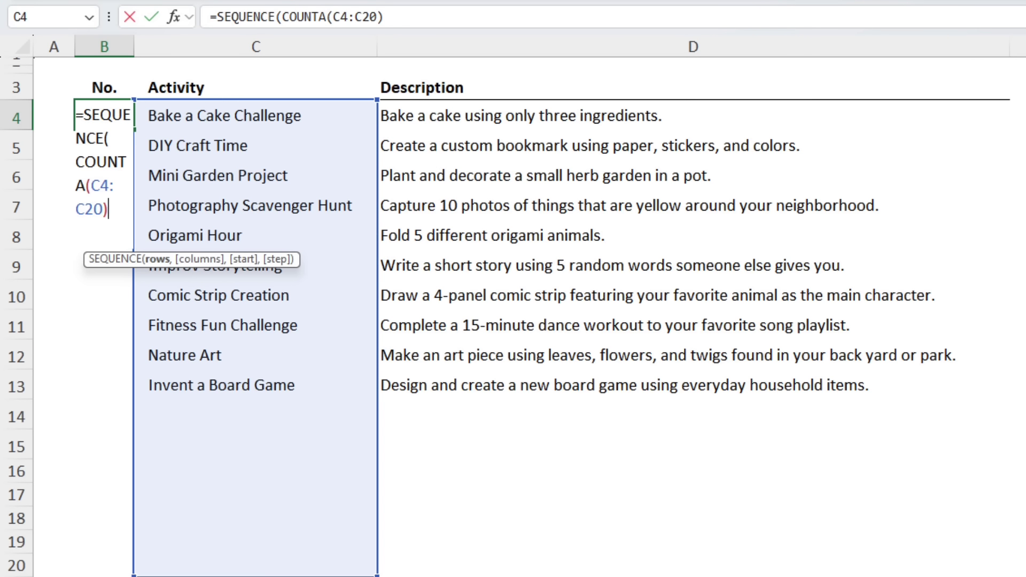
text())
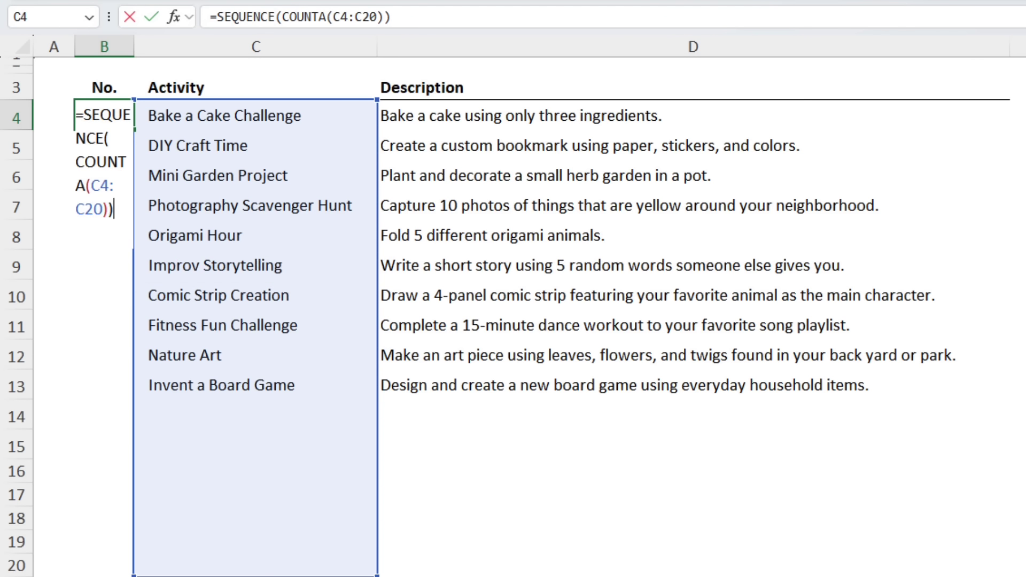
key(Return)
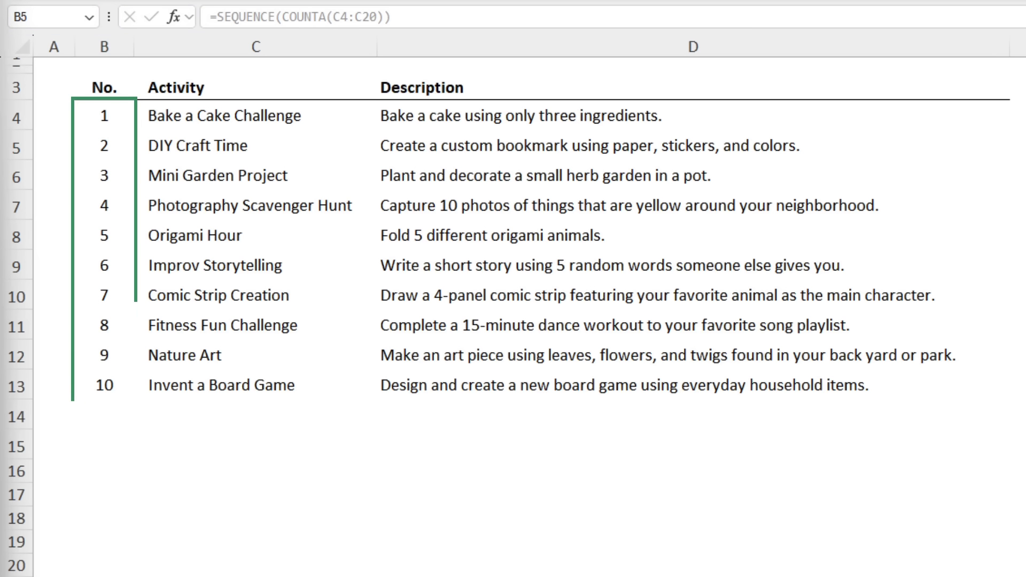
Add the activity "Virtual Travel Adventure" in C14 and check its number in B14
click(174, 414)
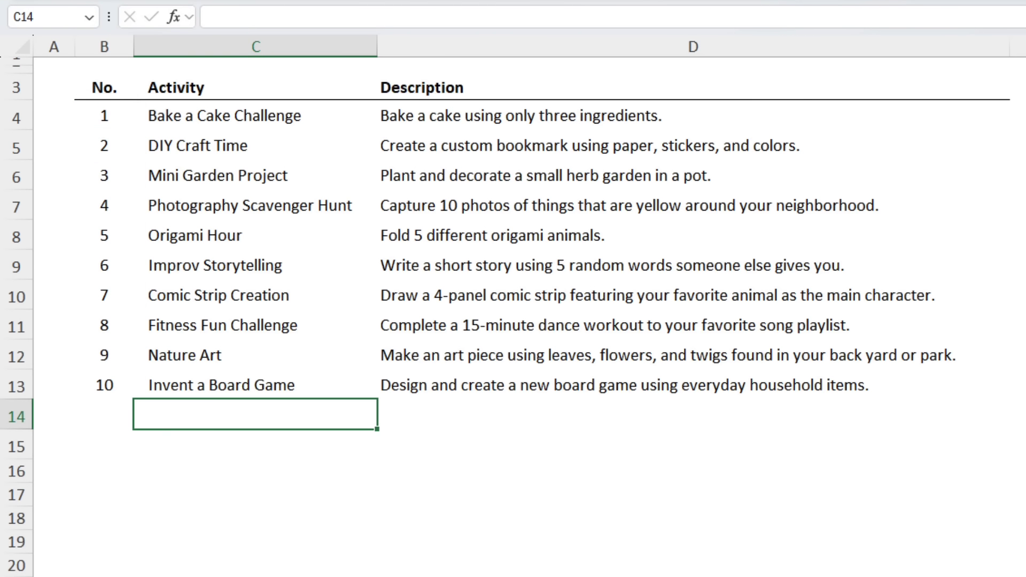
text(Virtual Travel Adventure)
click(104, 416)
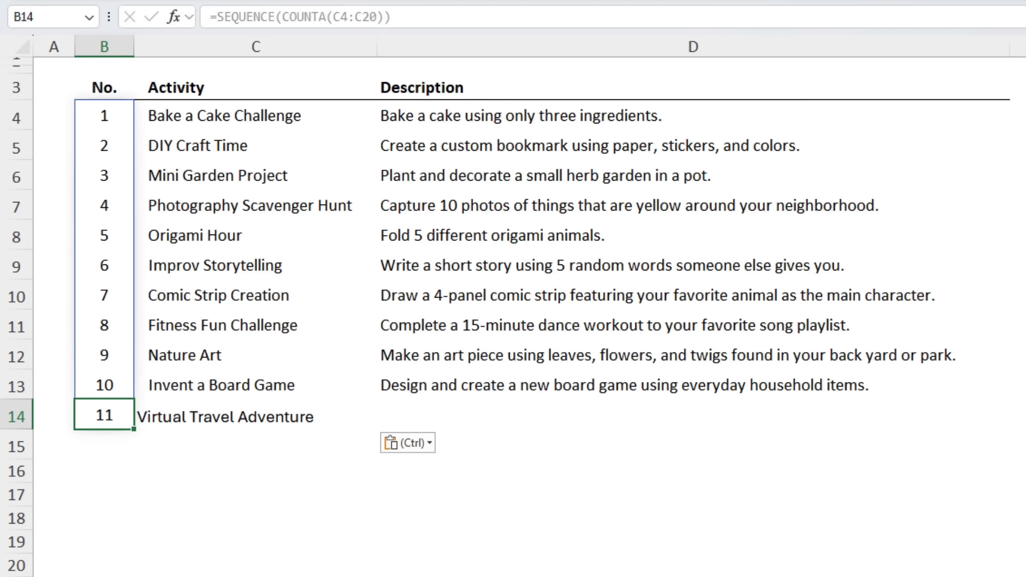
Insert a new row above Improv Storytelling and enter "Personalized Playlist Creation" as its activity in C9
click(8, 265)
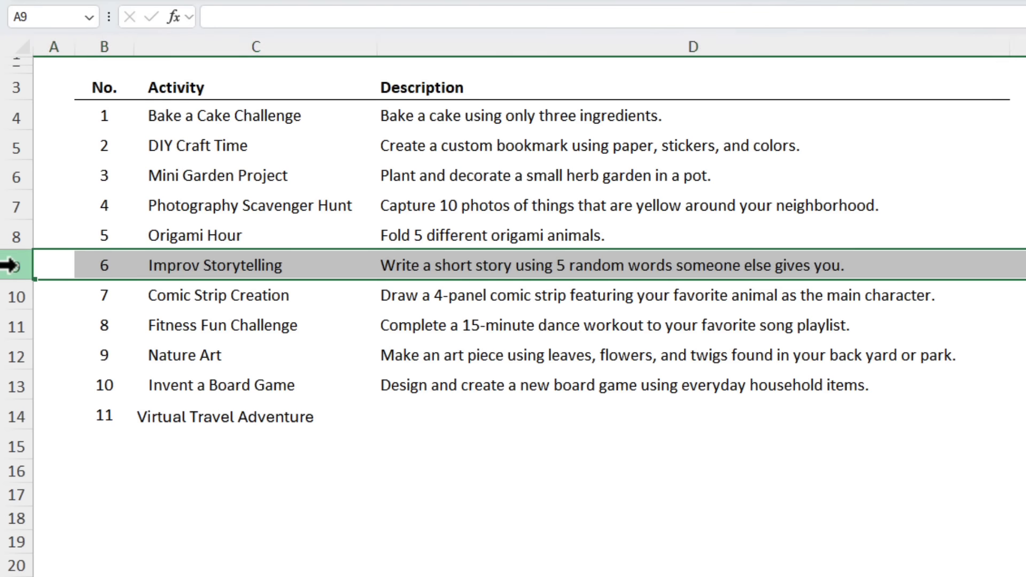
key(ctrl+shift+plus)
click(168, 269)
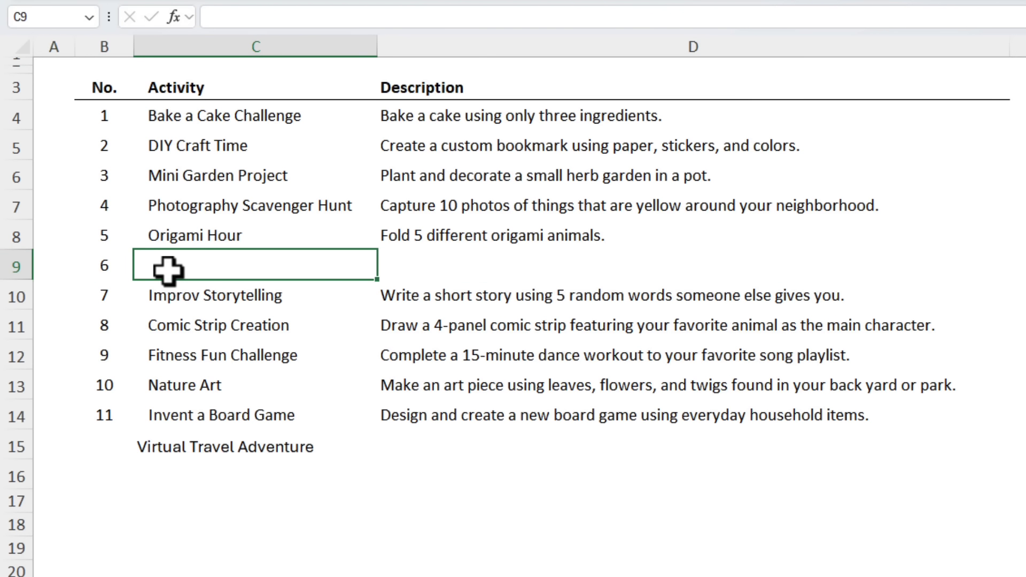
text(Personalized Playlist Creation)
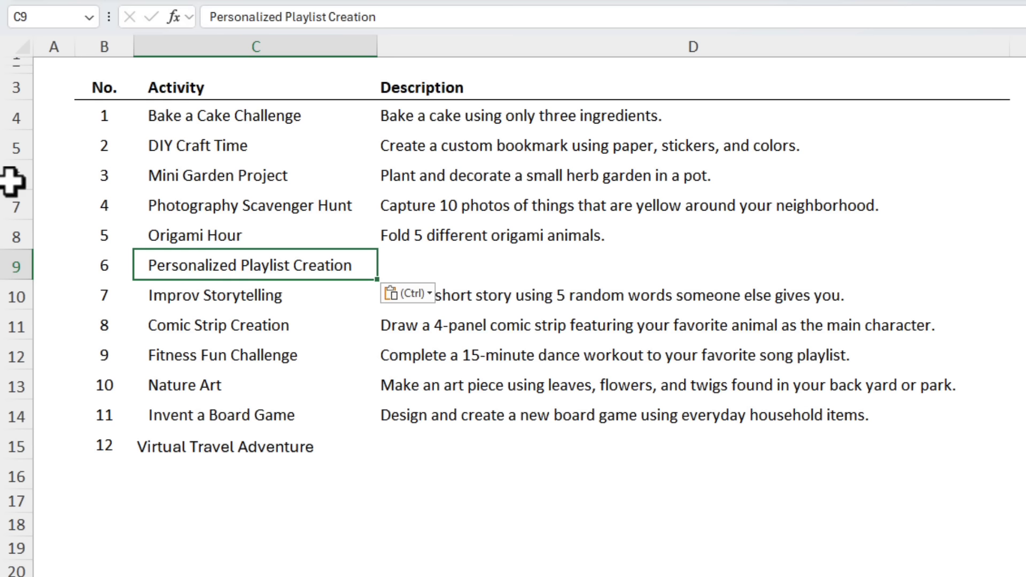
Edit the numbering formula in B4 to put the prefix "A"& before SEQUENCE
click(100, 109)
click(219, 17)
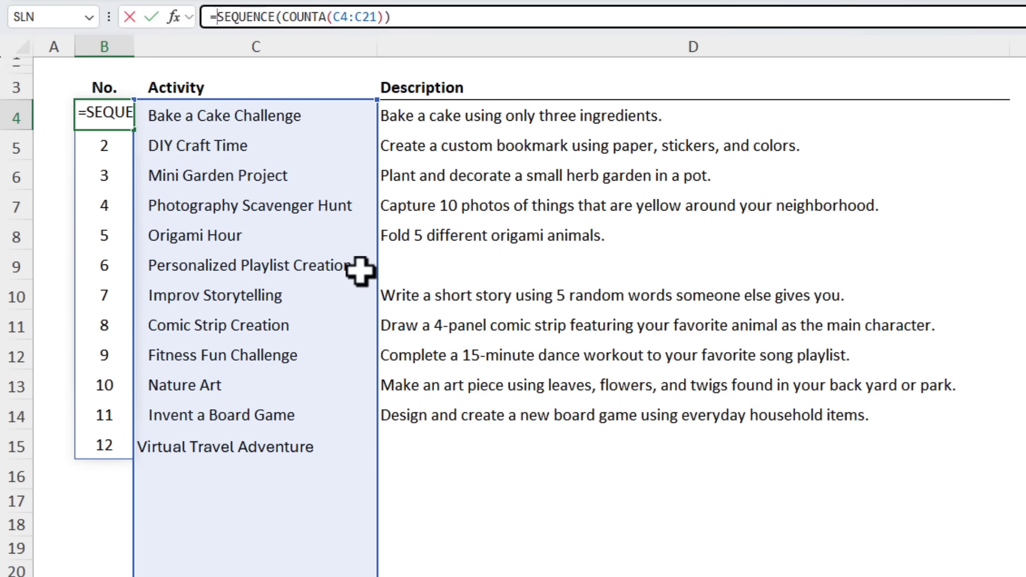
text("A")
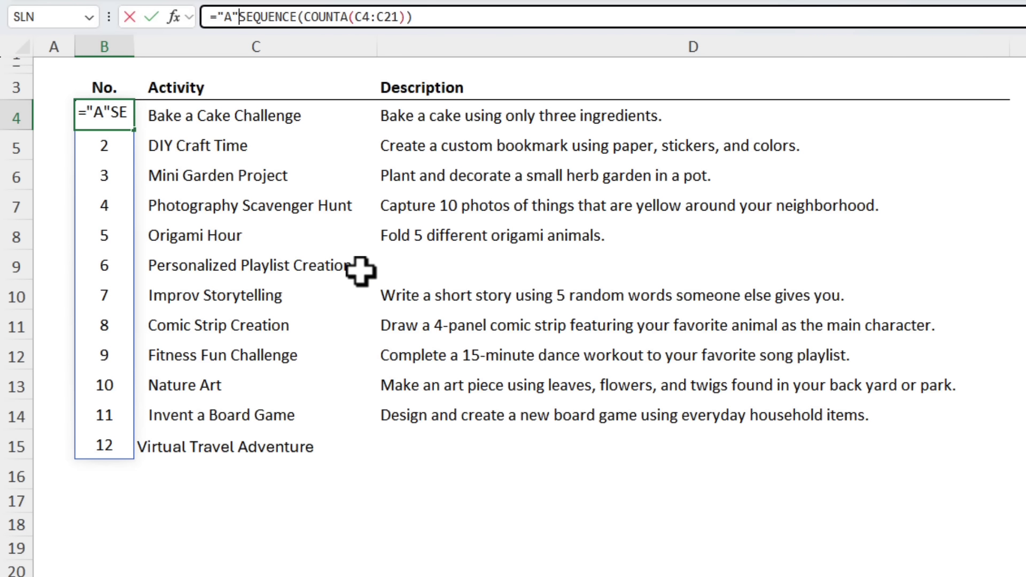
text(&)
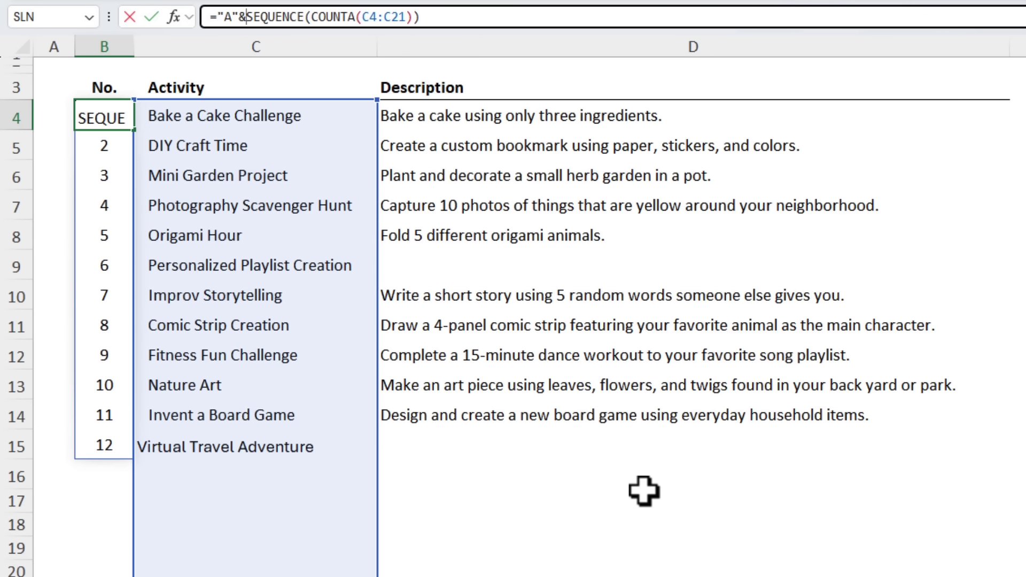
Wrap the SEQUENCE part in TEXT with the "00" format to complete ="A"&TEXT(SEQUENCE(COUNTA(C4:C21)),"00") in B4
text(text)
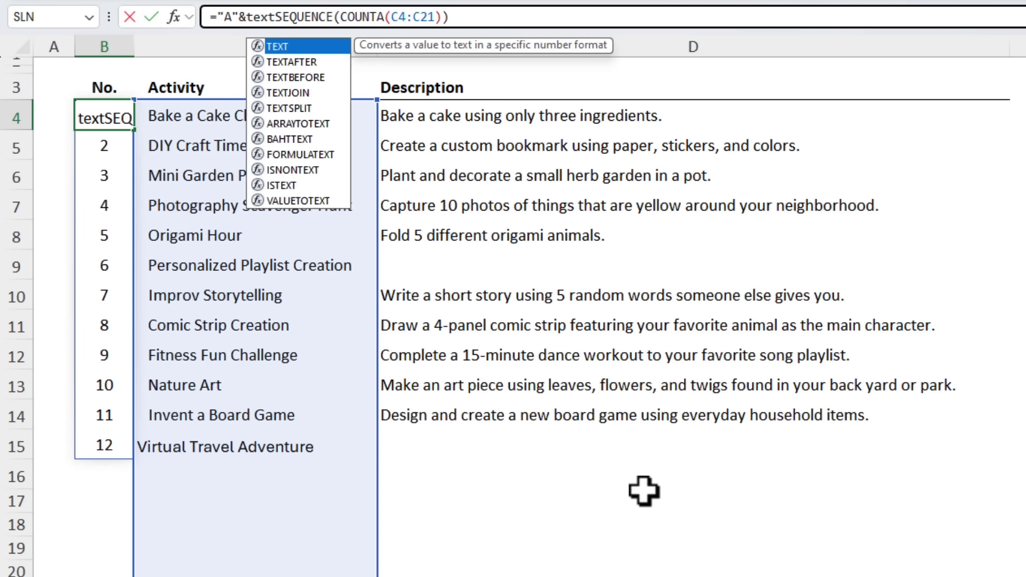
key(Tab)
key(End)
text(,)
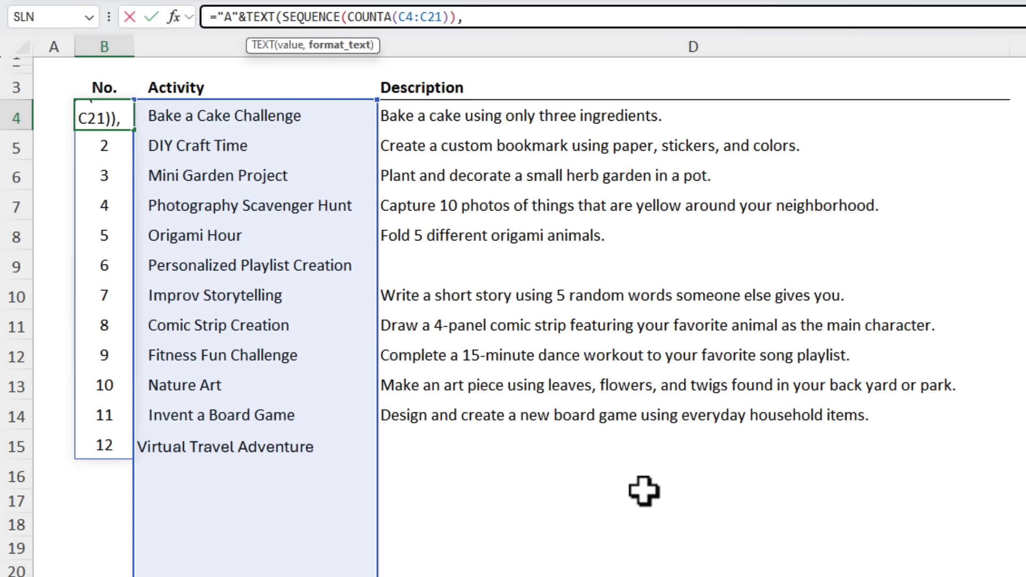
text("00)
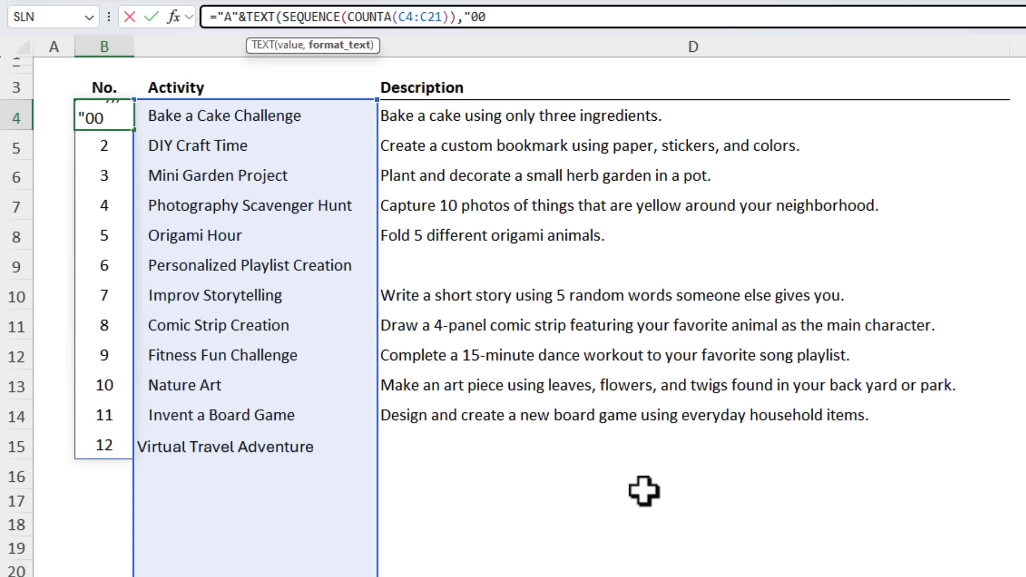
text("))
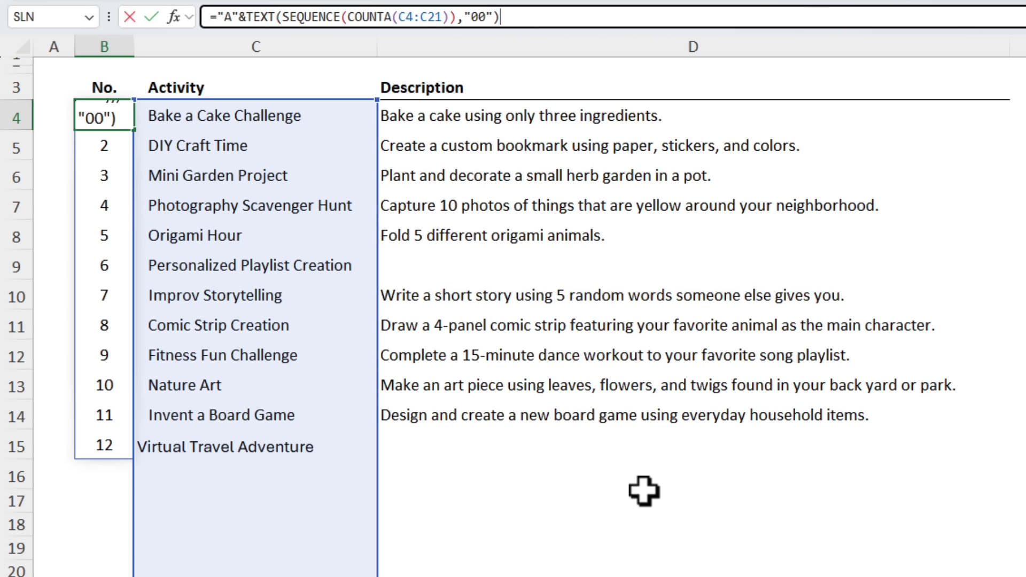
key(Return)
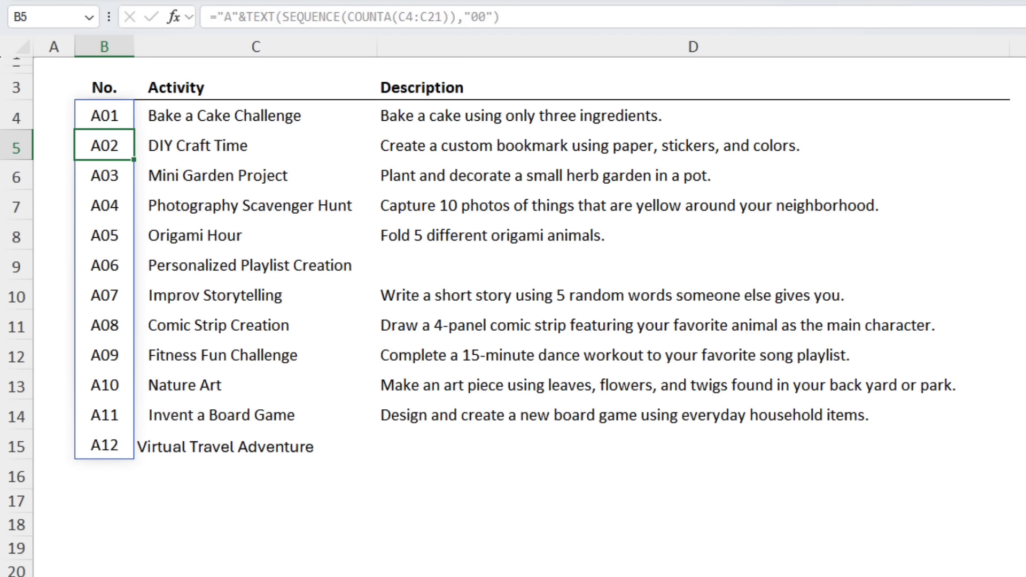
Enter 1 in A4 and fill the number series down to A15
click(59, 107)
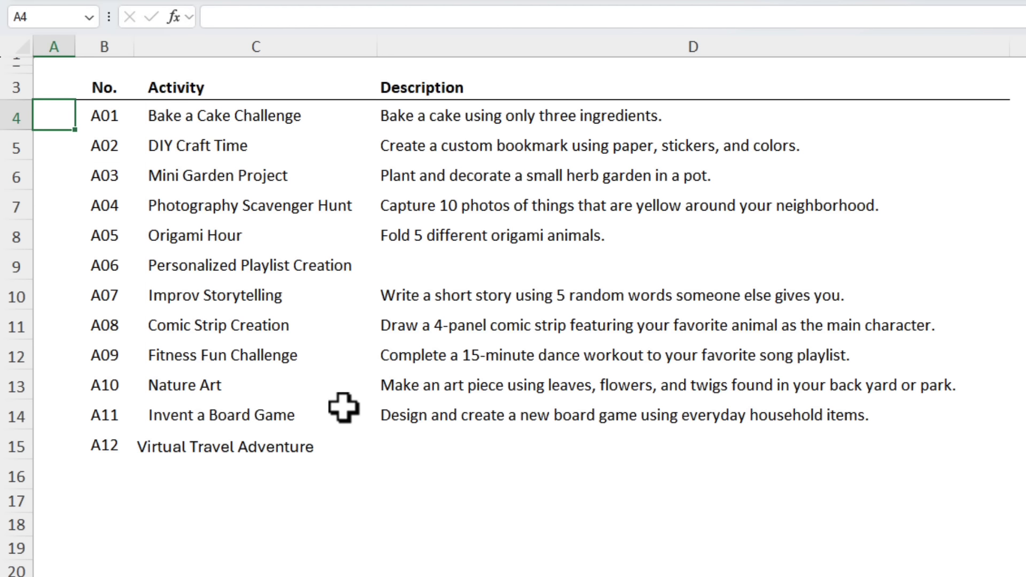
key(ctrl+Return)
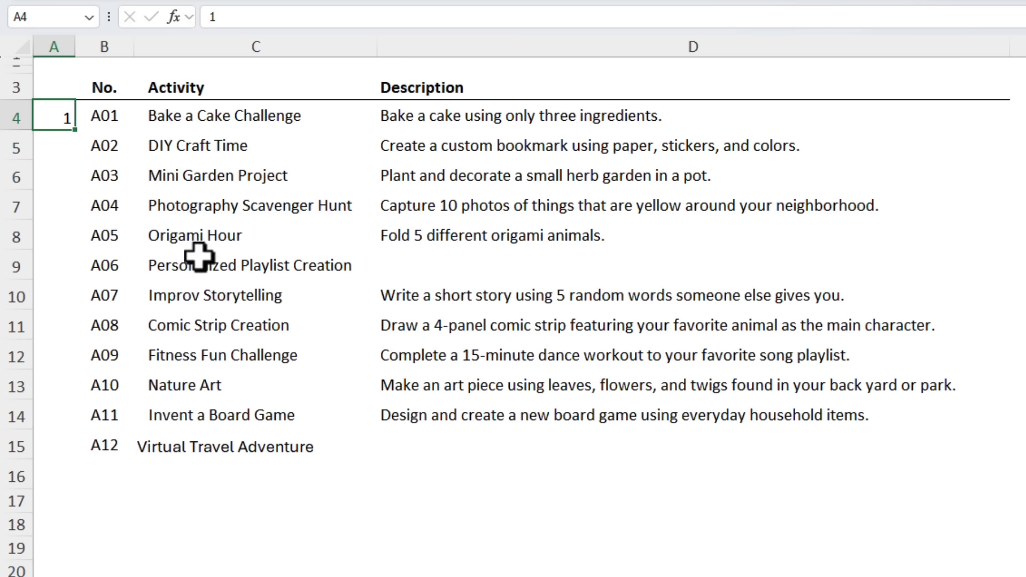
drag(79, 131, 66, 449)
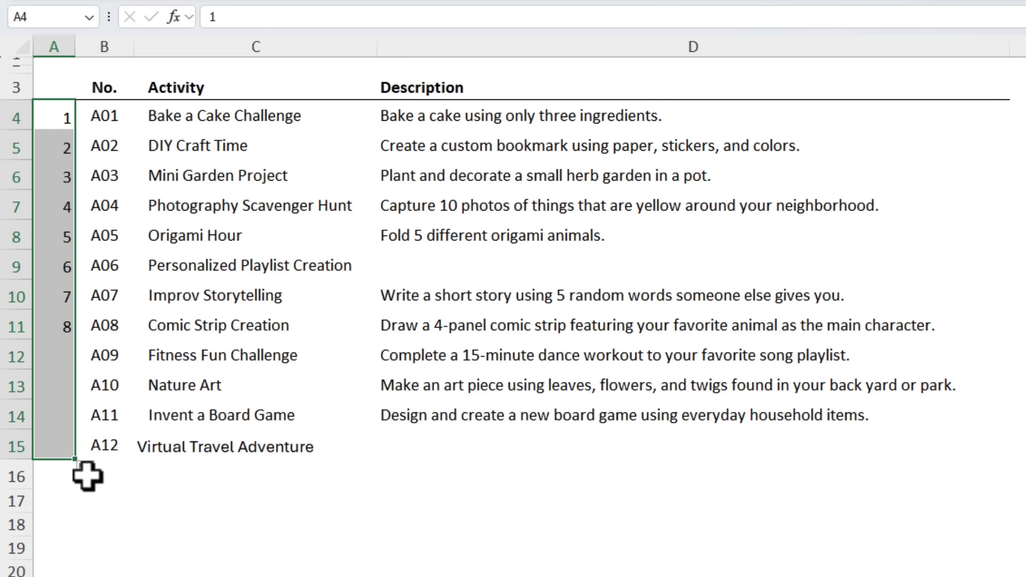
Replace the value in A4 with A01 and fill the code series down to A15
key(Down)
key(Up)
text(A)
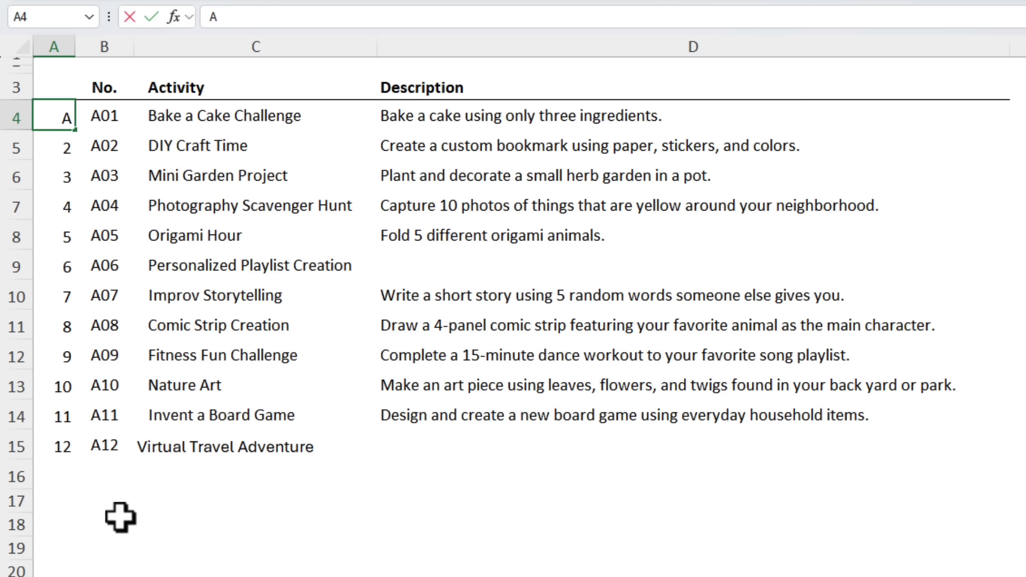
text(01)
key(Return)
key(Up)
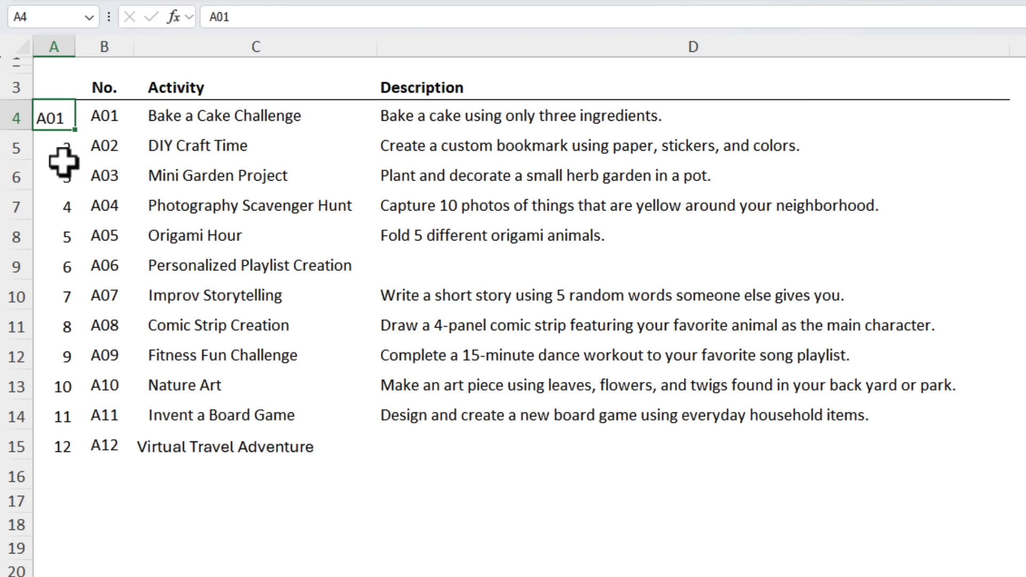
drag(74, 129, 69, 450)
drag(70, 451, 70, 451)
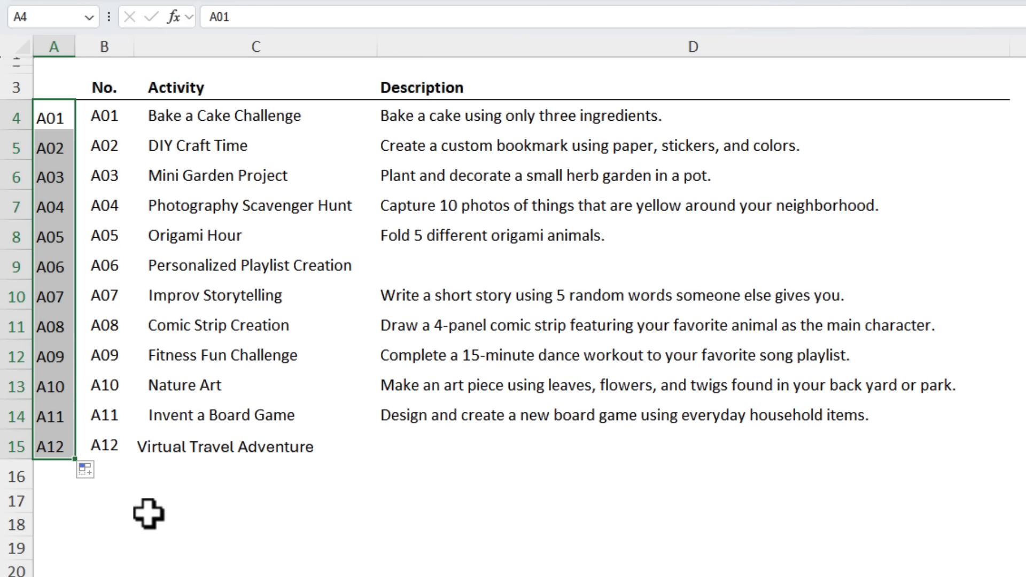
Try inserting a row above Improv Storytelling to test the filled codes, and undo the insertion
click(66, 386)
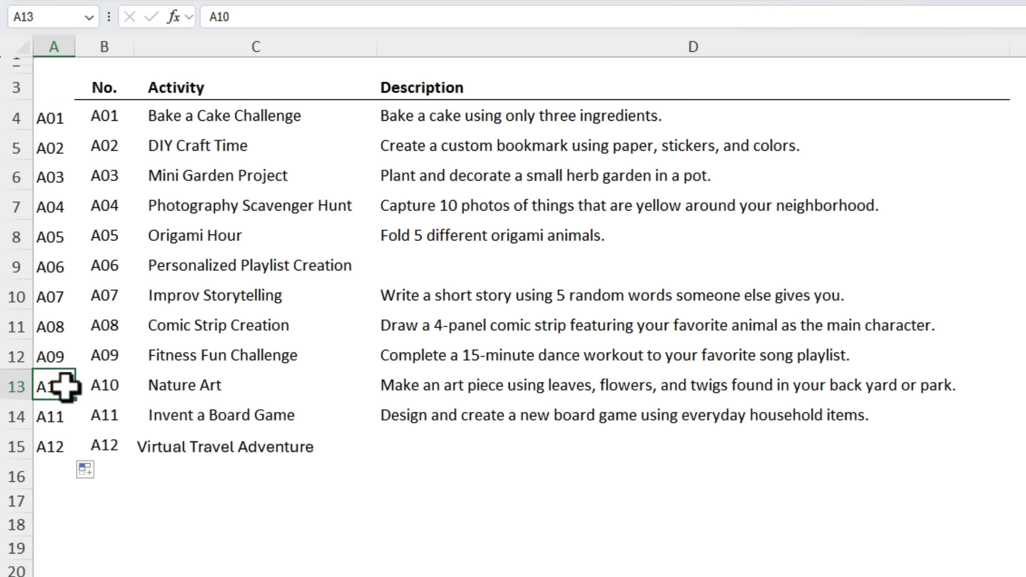
click(26, 295)
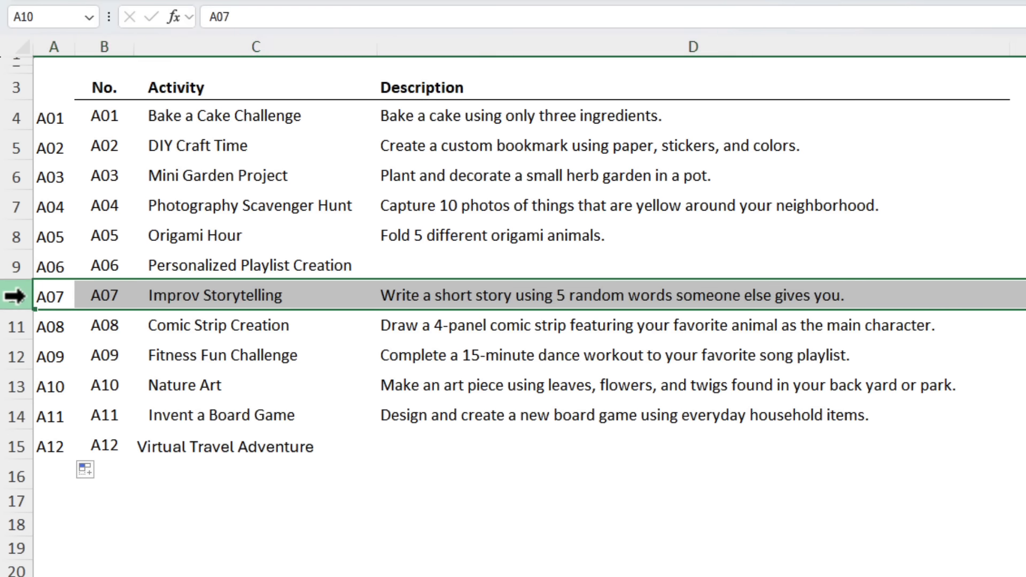
key(ctrl+plus)
key(ctrl+z)
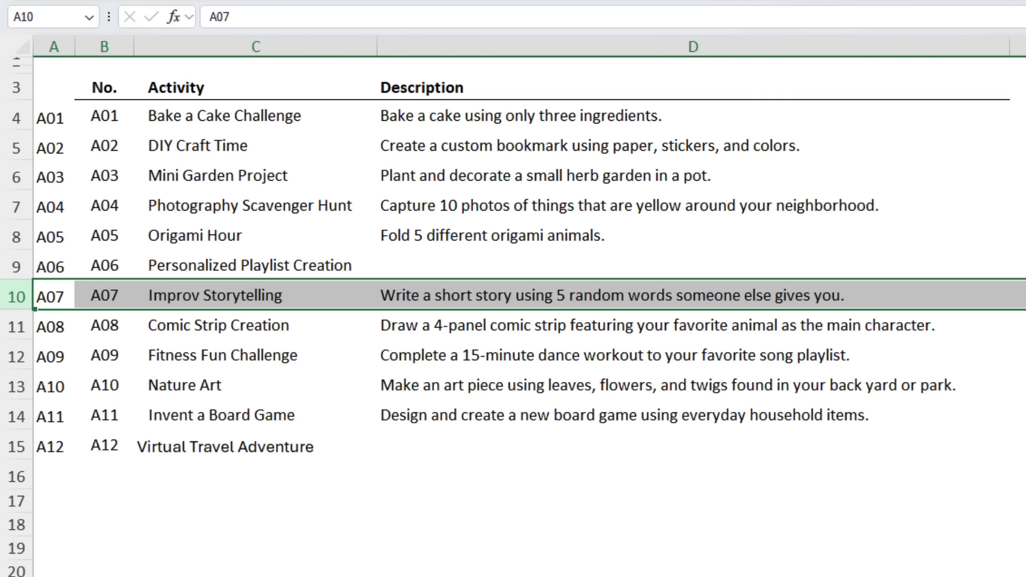
Clear the filled codes from A4:A15
drag(44, 119, 33, 449)
key(Delete)
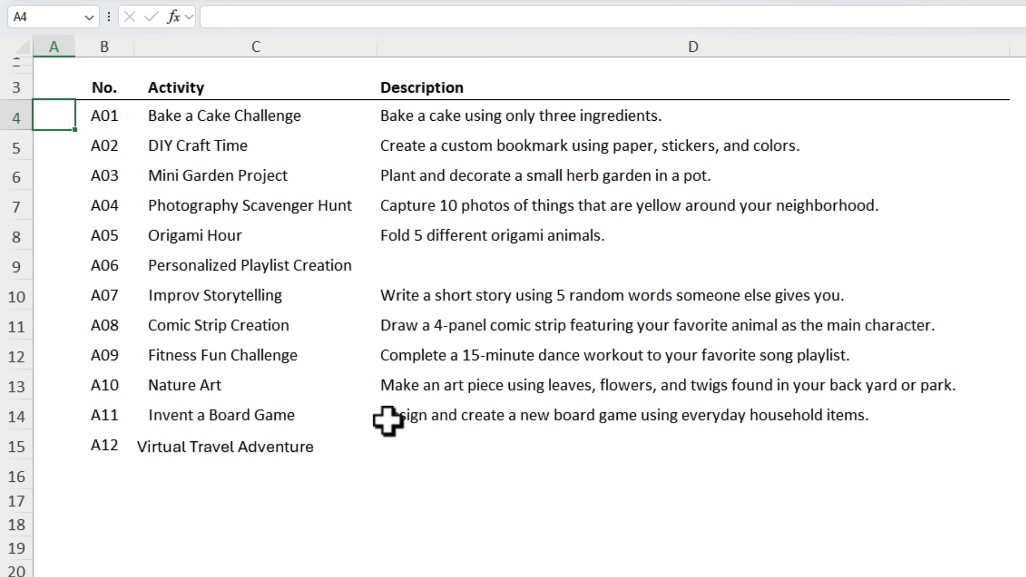
Enter 1 in A4 and fill a linear series down the column with step value 1 and stop value 100
text(1)
key(Return)
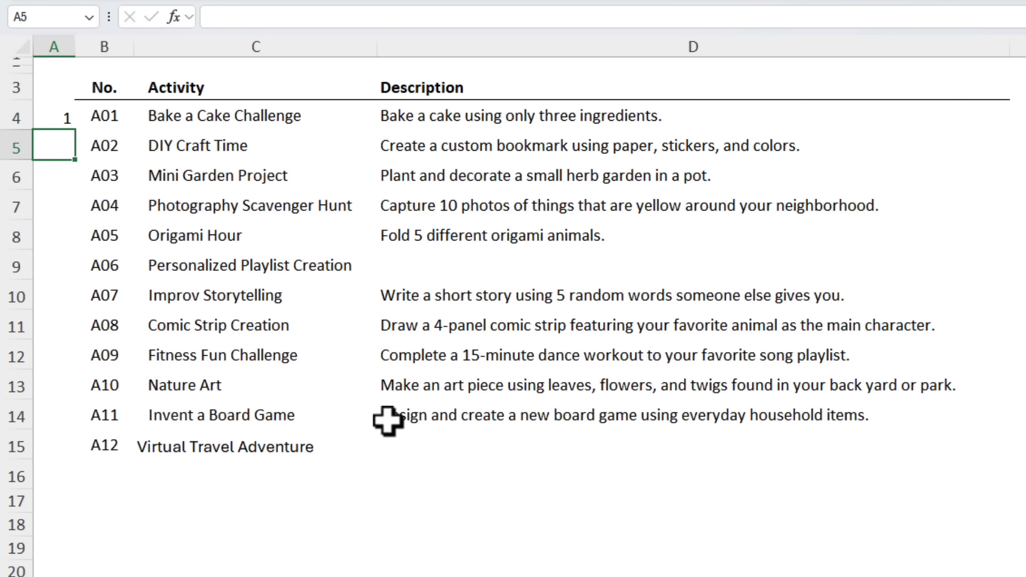
key(Up)
click(91, 18)
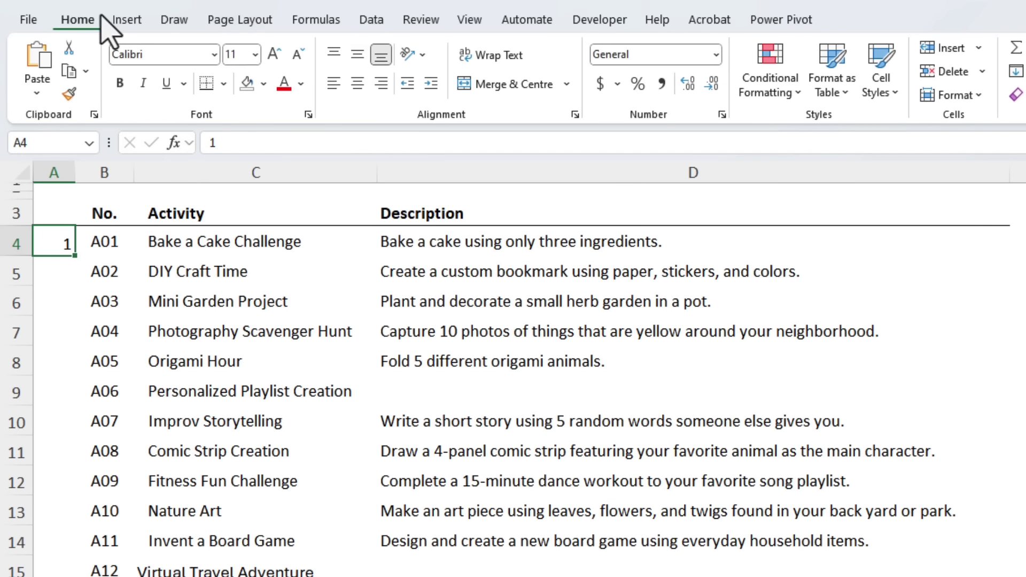
click(1023, 70)
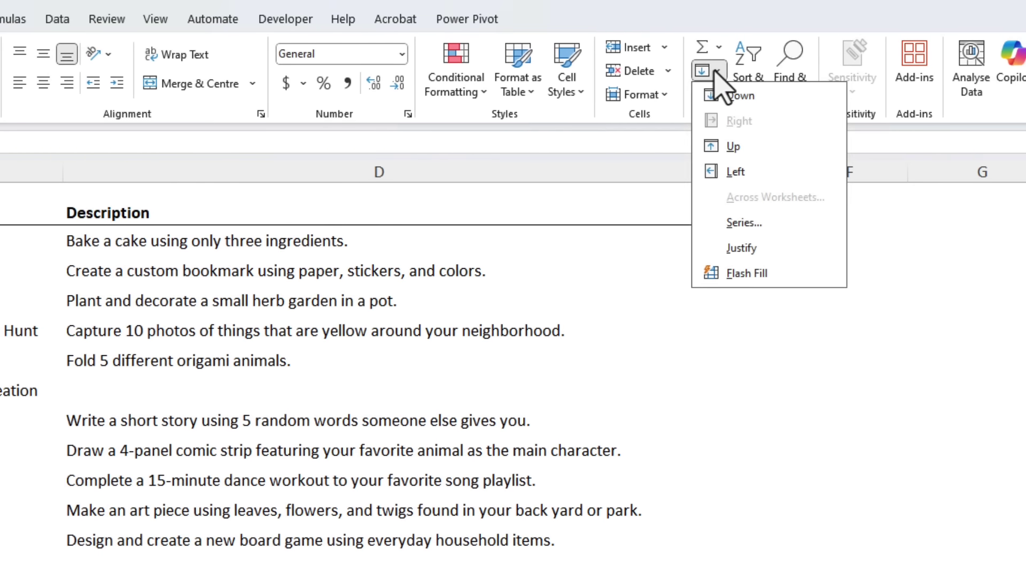
click(779, 225)
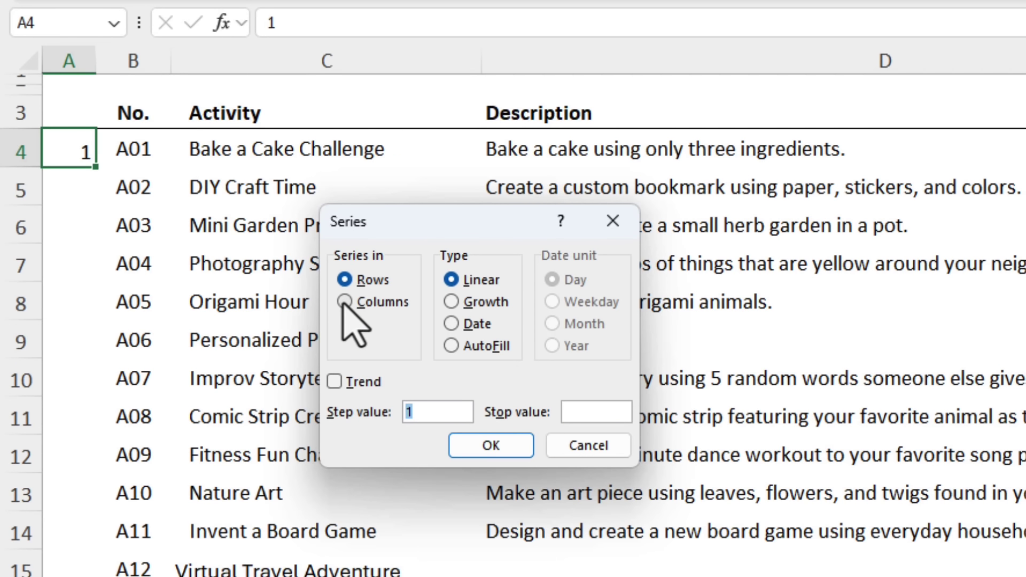
click(345, 302)
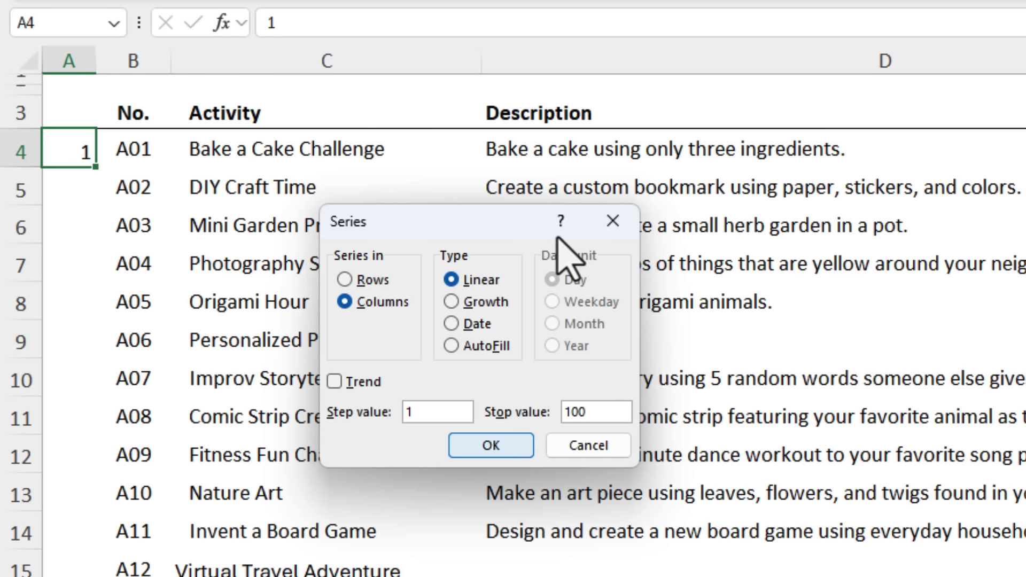
click(490, 446)
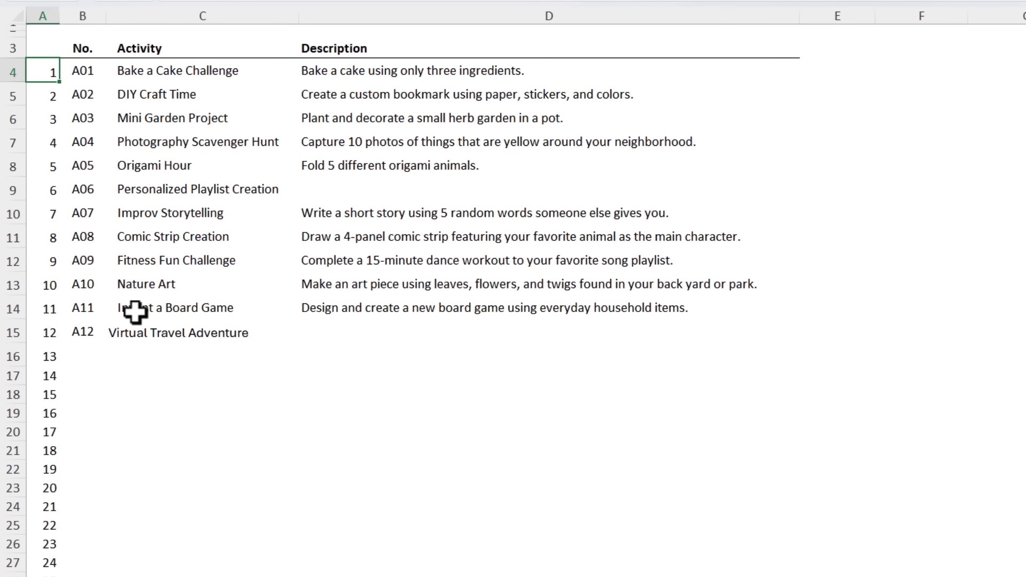
key(ctrl+Down)
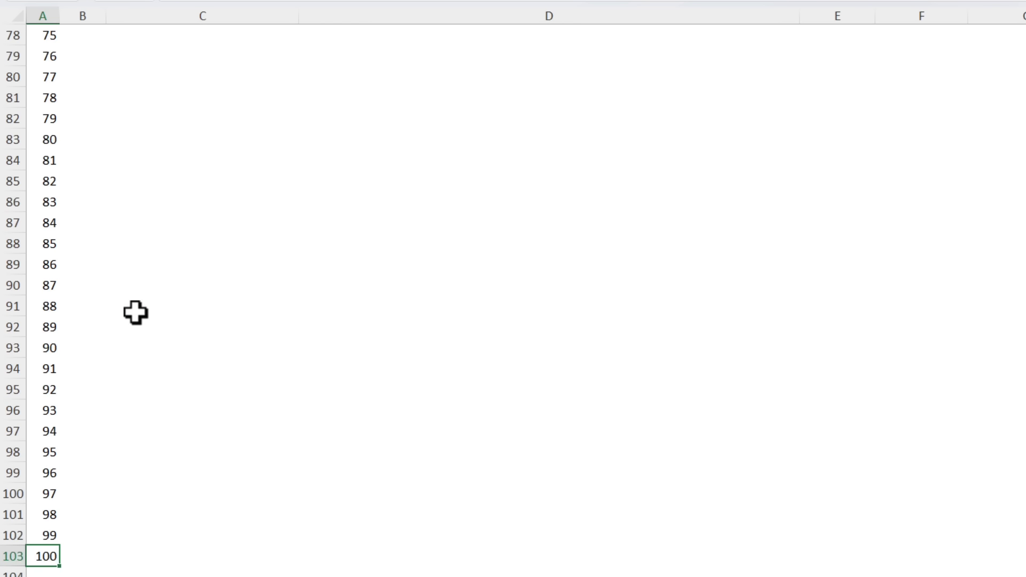
key(ctrl+Up)
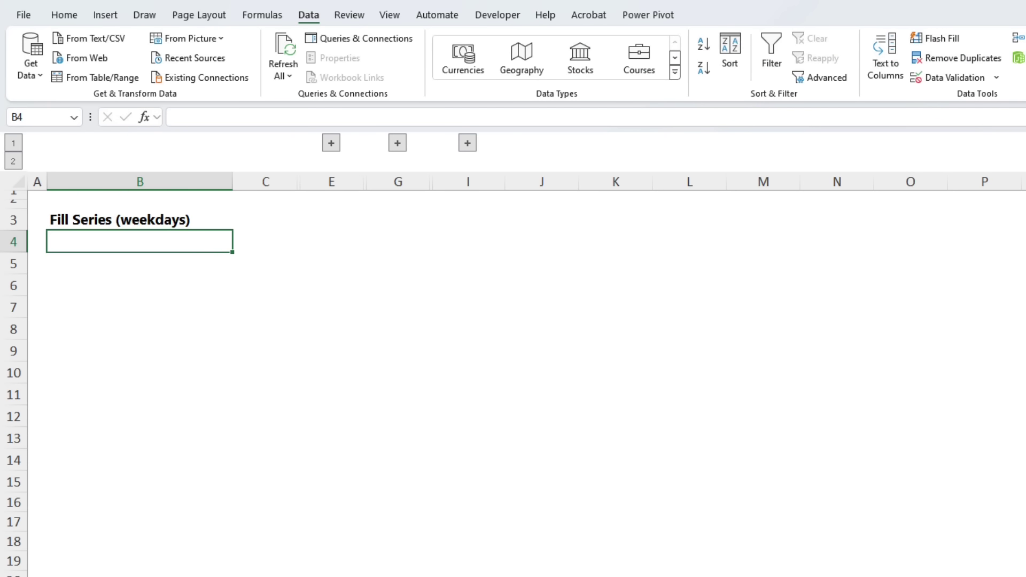
Enter 1/1/2024 in B4 as the start date of the Fill Series (weekdays) column
text(1/1/2024)
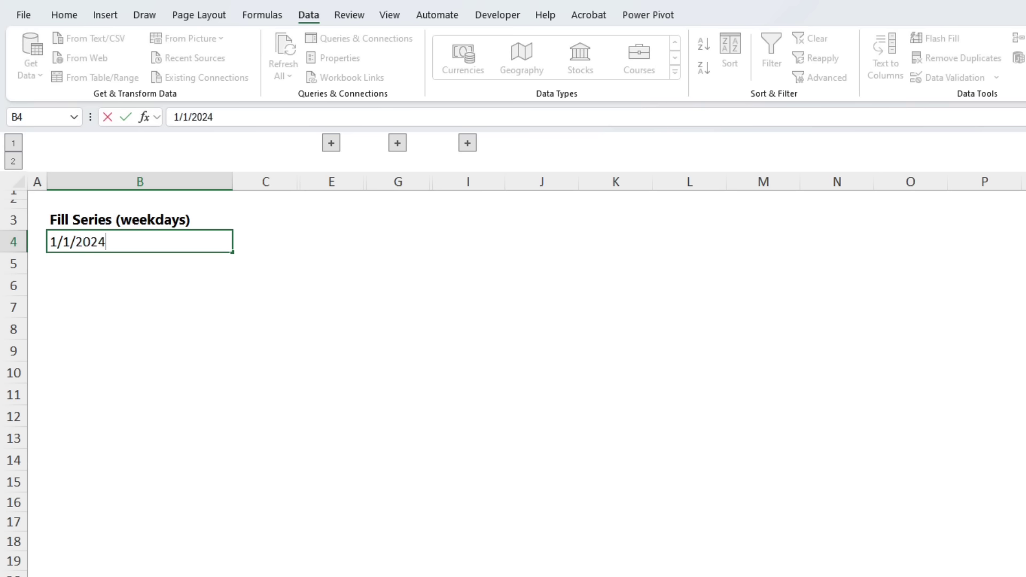
key(Left)
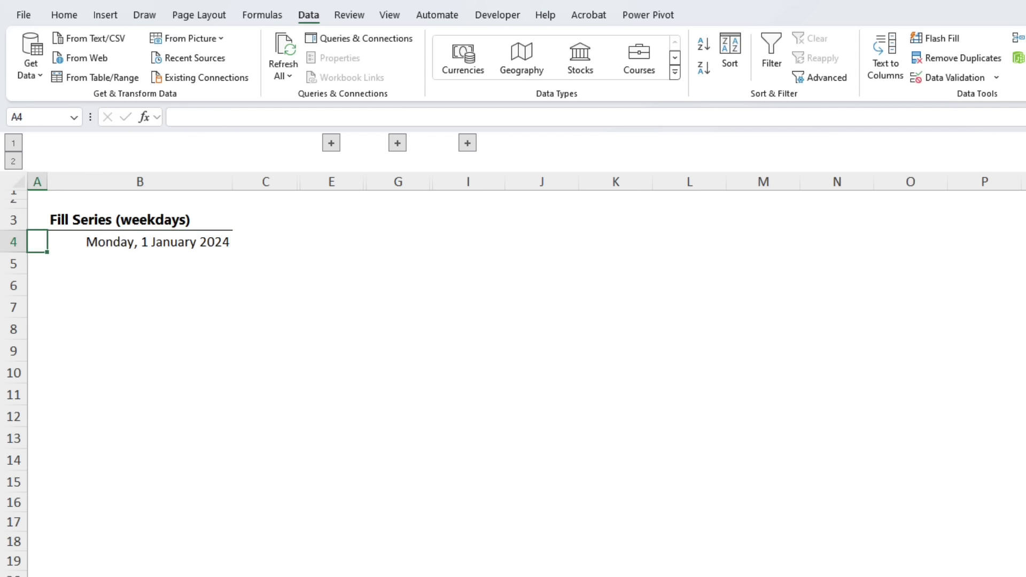
key(Down)
click(140, 242)
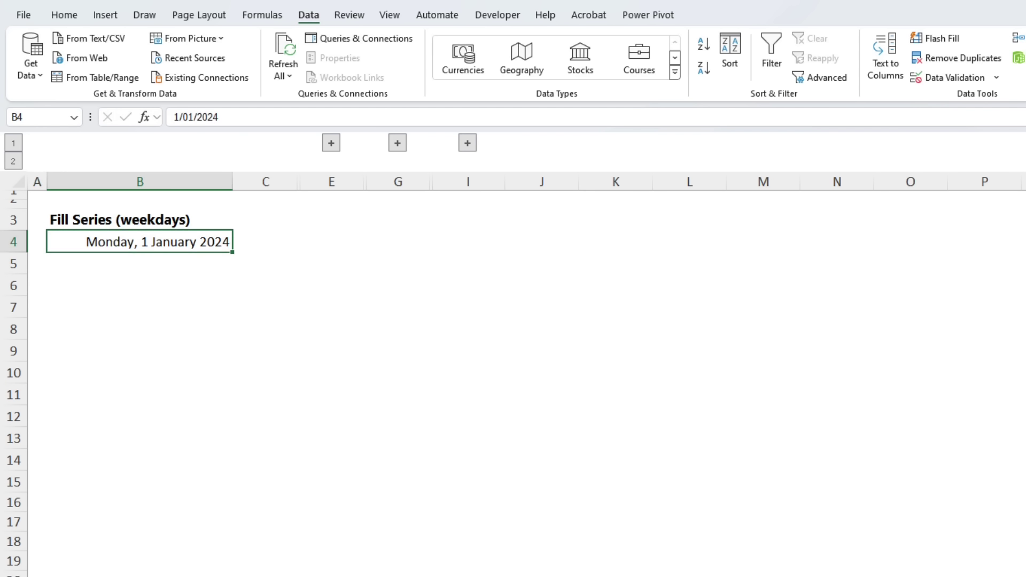
click(64, 15)
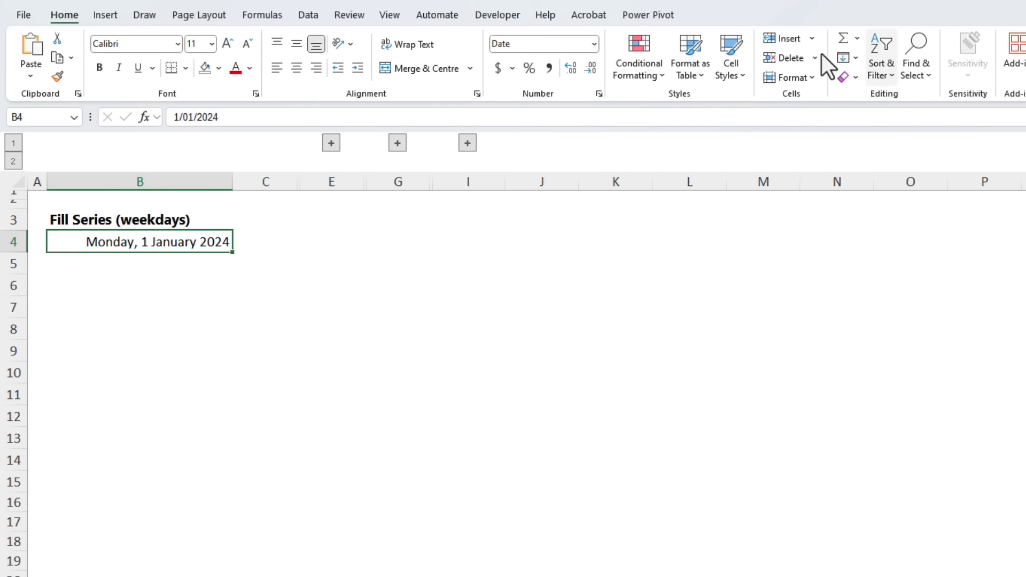
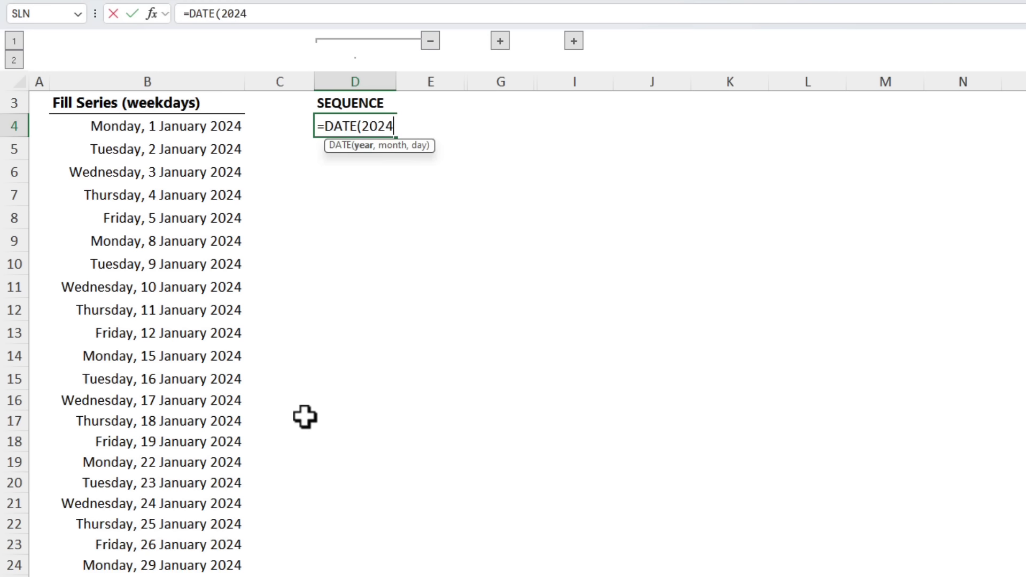
Complete the D4 formula as =DATE(2024,10,SEQUENCE(31)) to list every day of October 2024
text(10,)
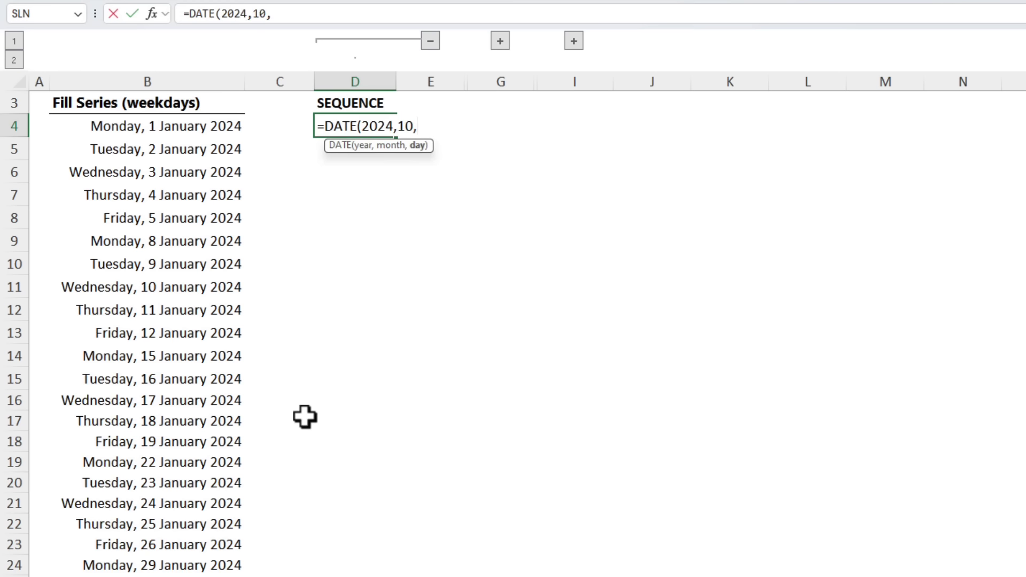
text(seq)
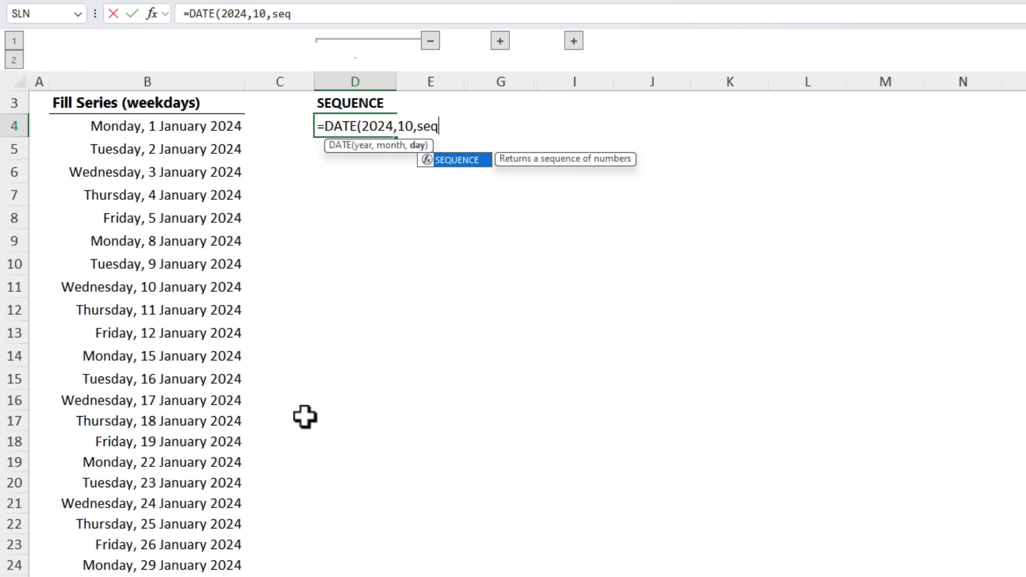
key(Tab)
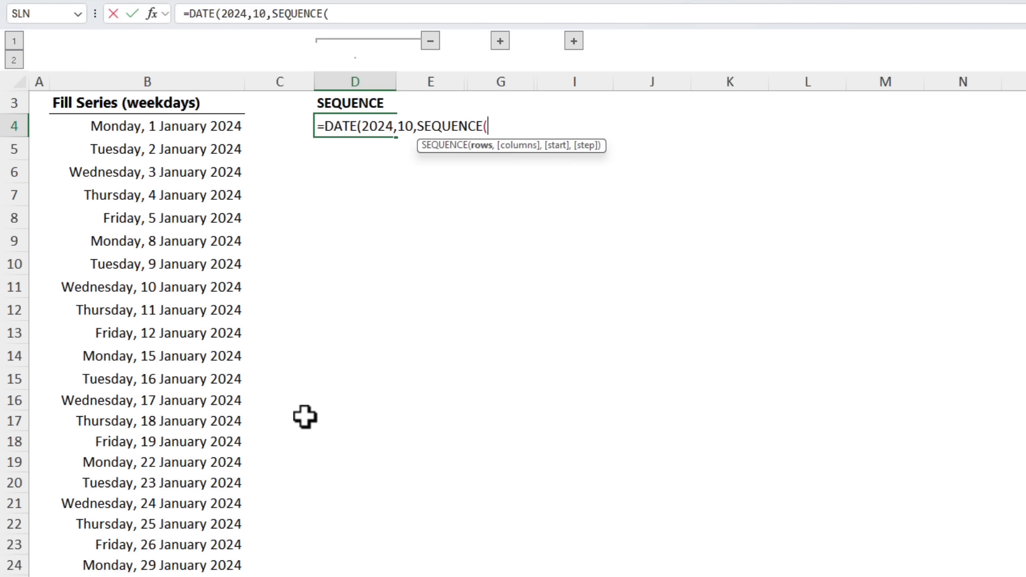
text(31)))
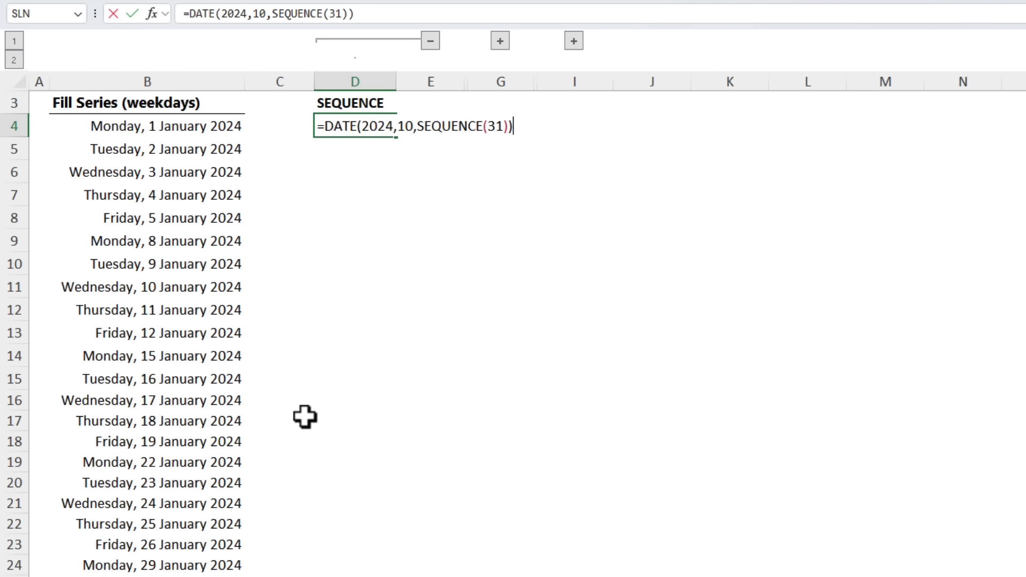
key(Return)
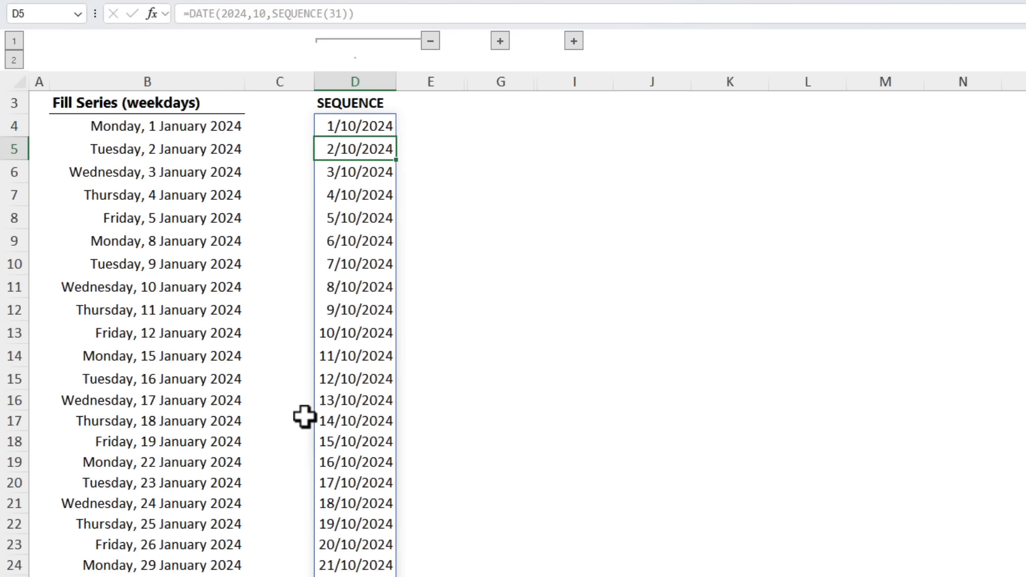
scroll(304, 417, down, 5)
scroll(305, 417, up, 5)
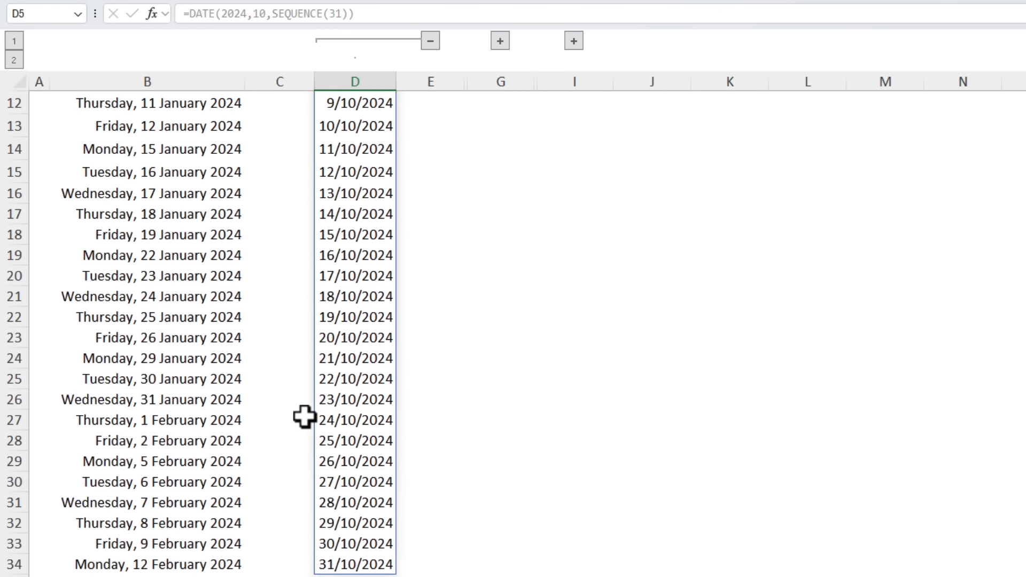
Change the D4 formula to =DATE(2024,1,SEQUENCE(366)) to list every date in 2024, and check the end of the list
click(368, 129)
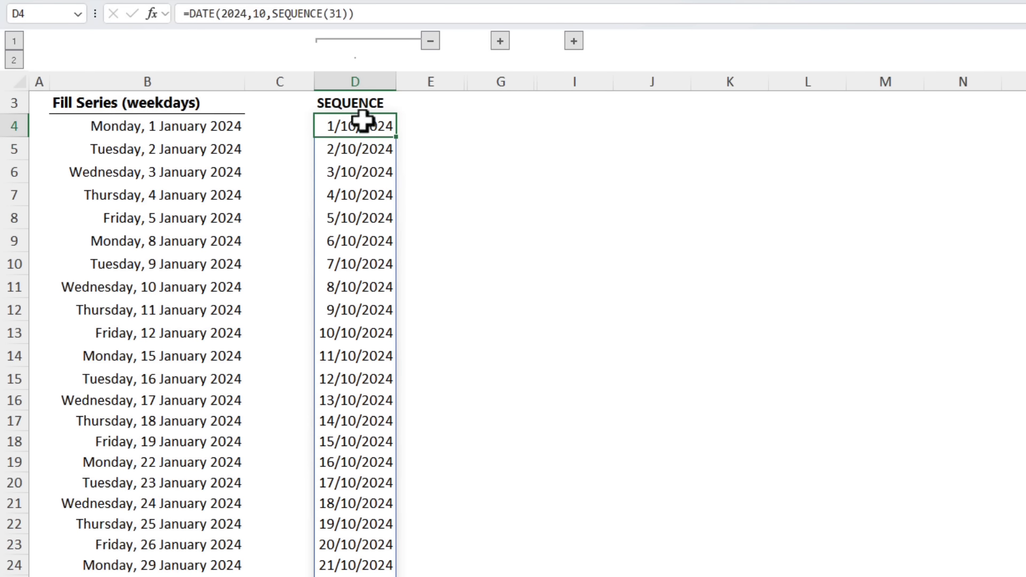
double_click(334, 13)
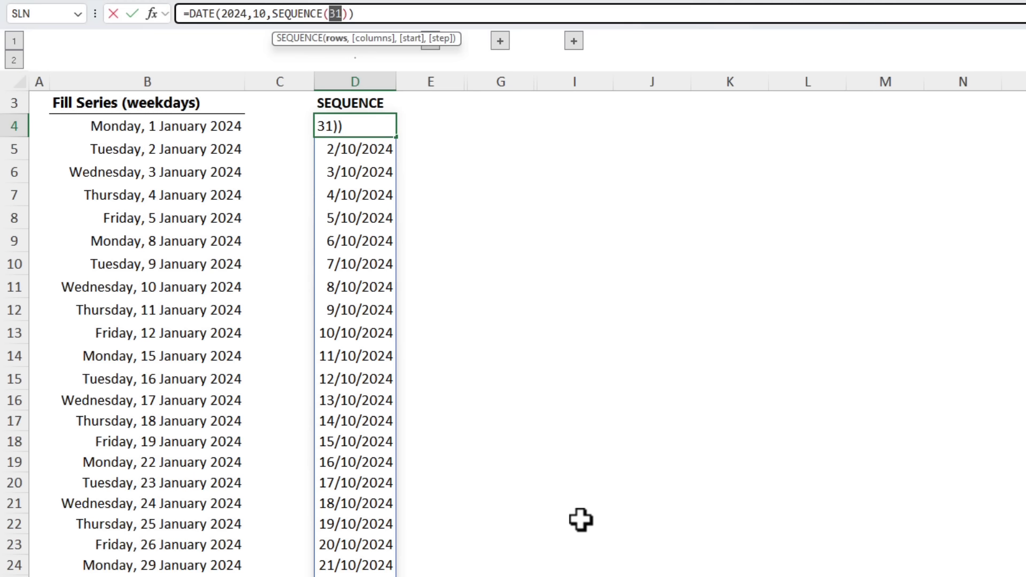
text(366)
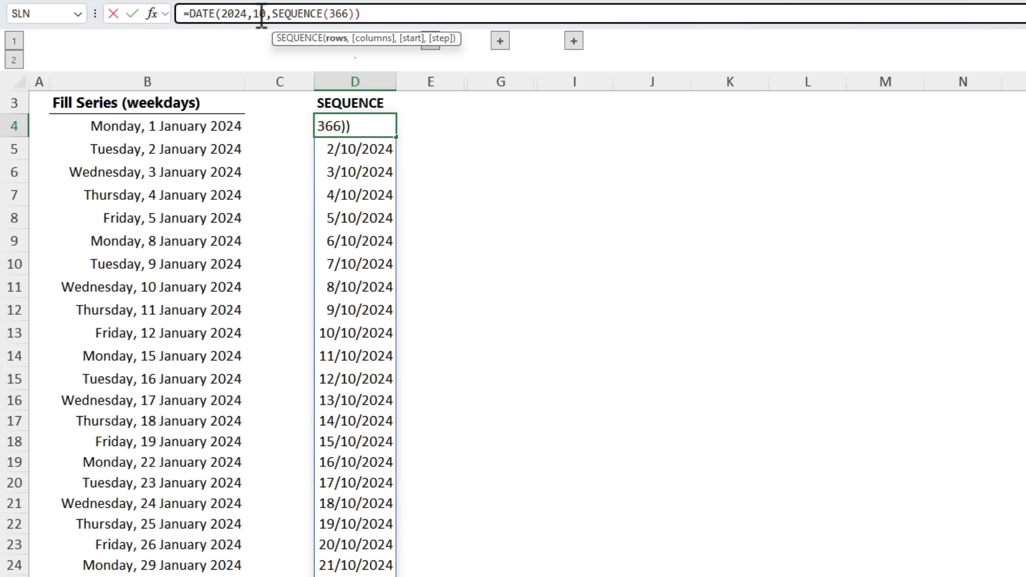
click(262, 13)
key(Delete)
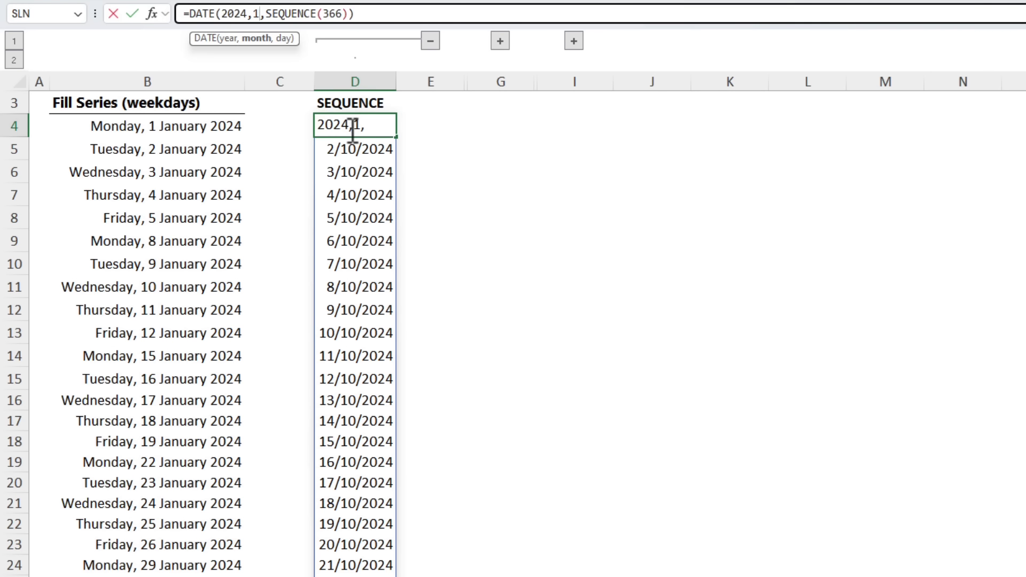
key(Return)
click(352, 127)
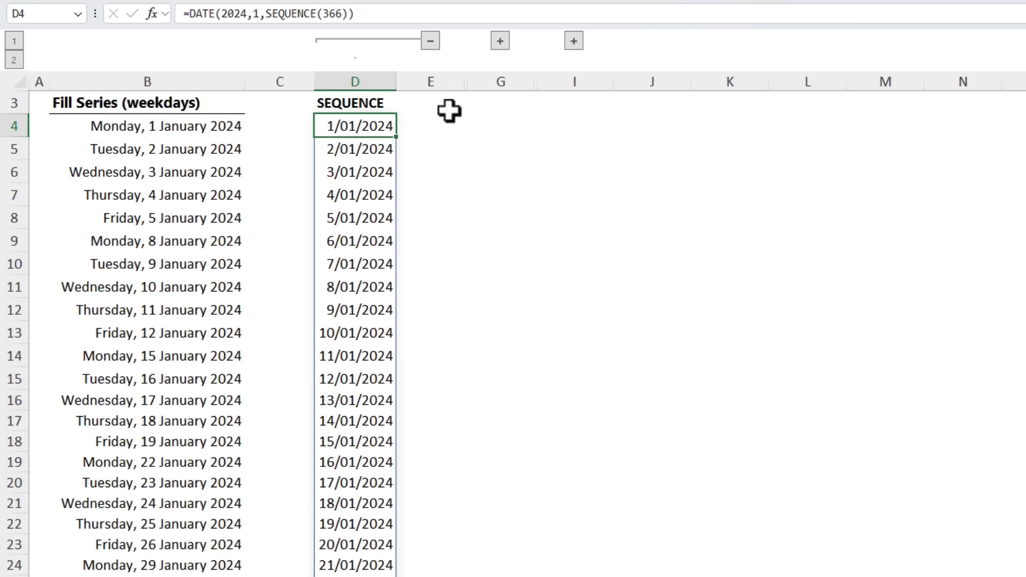
key(ctrl+Down)
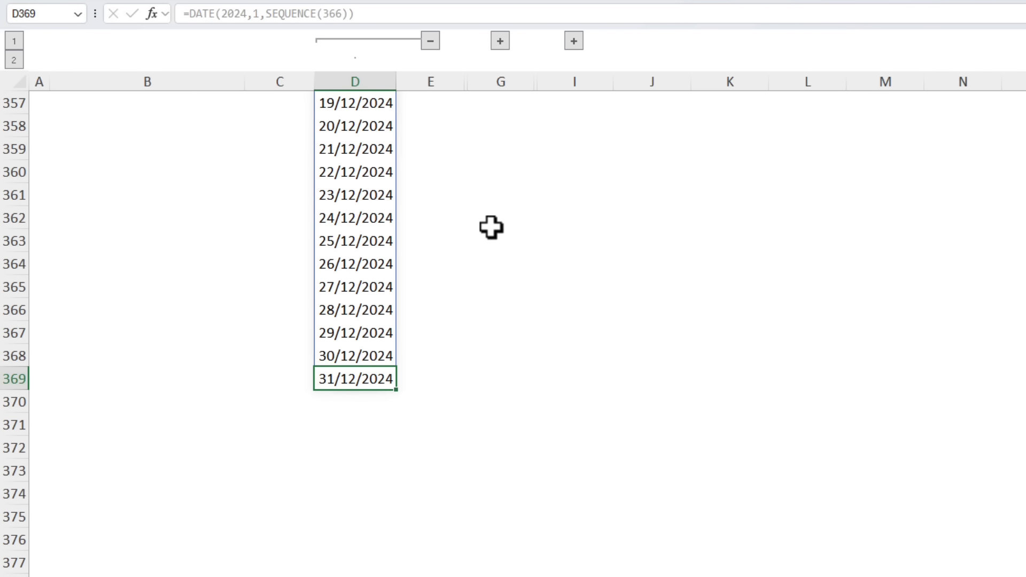
key(ctrl+Up)
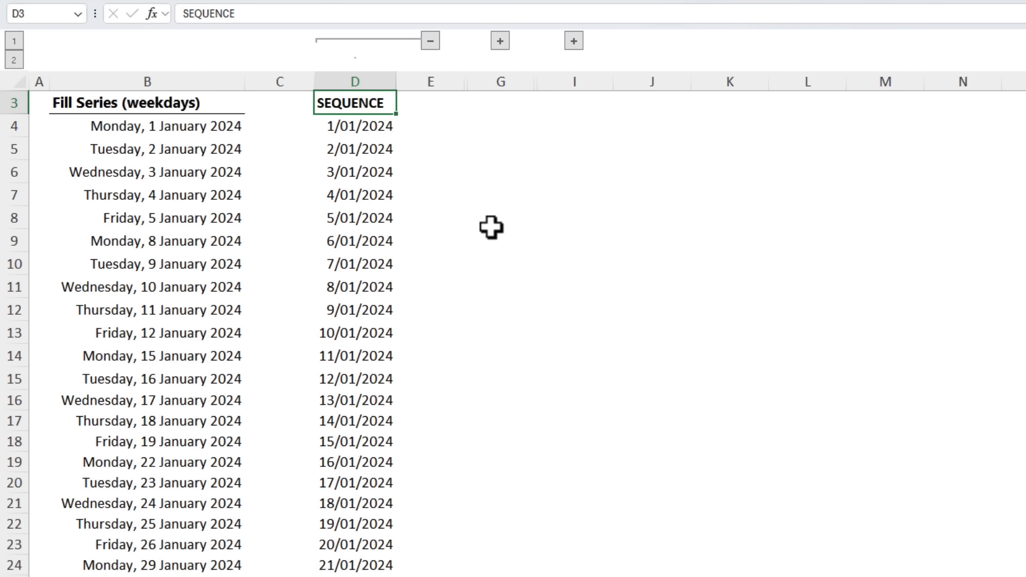
key(Down)
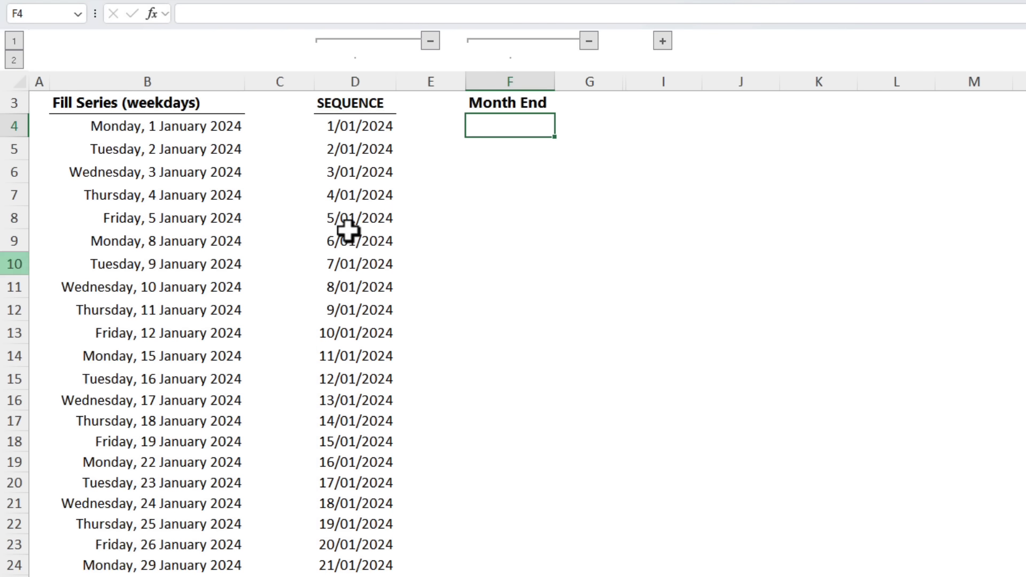
Enter =EOMONTH(DATE(2024,1,0),SEQUENCE(12)) in F4 to list the 2024 month-end dates, and check the end of the list
text(=eom)
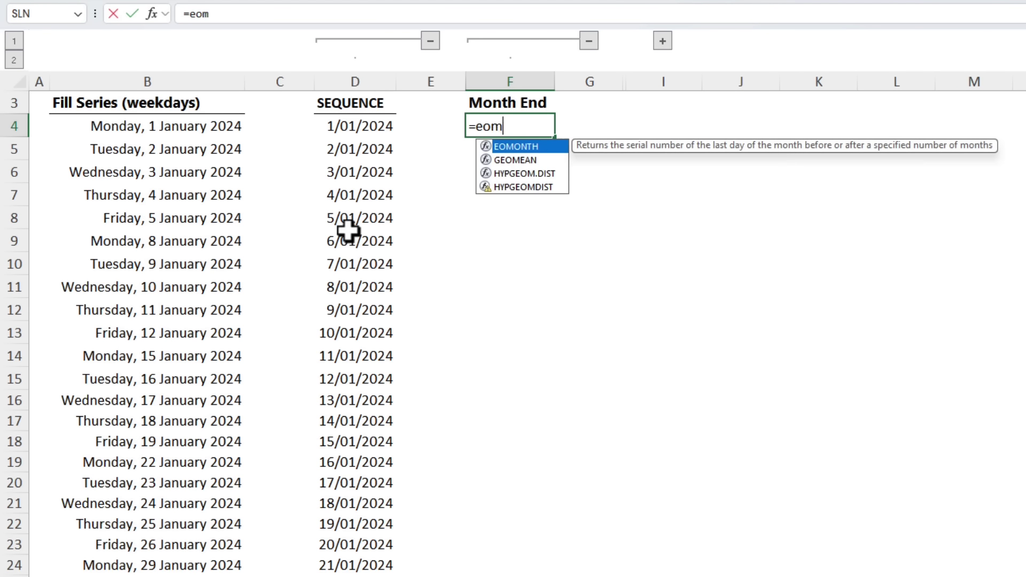
key(Tab)
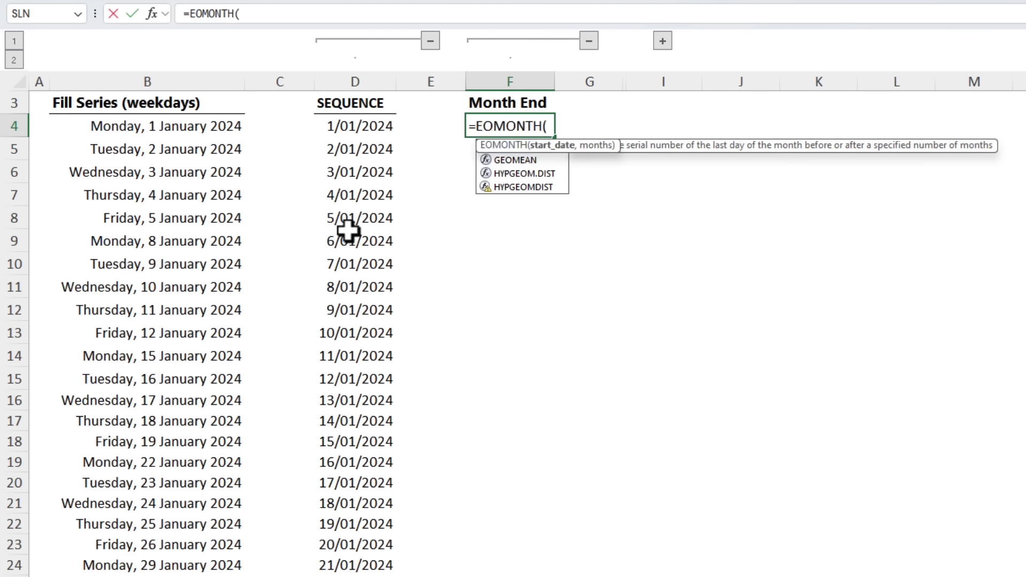
text(date)
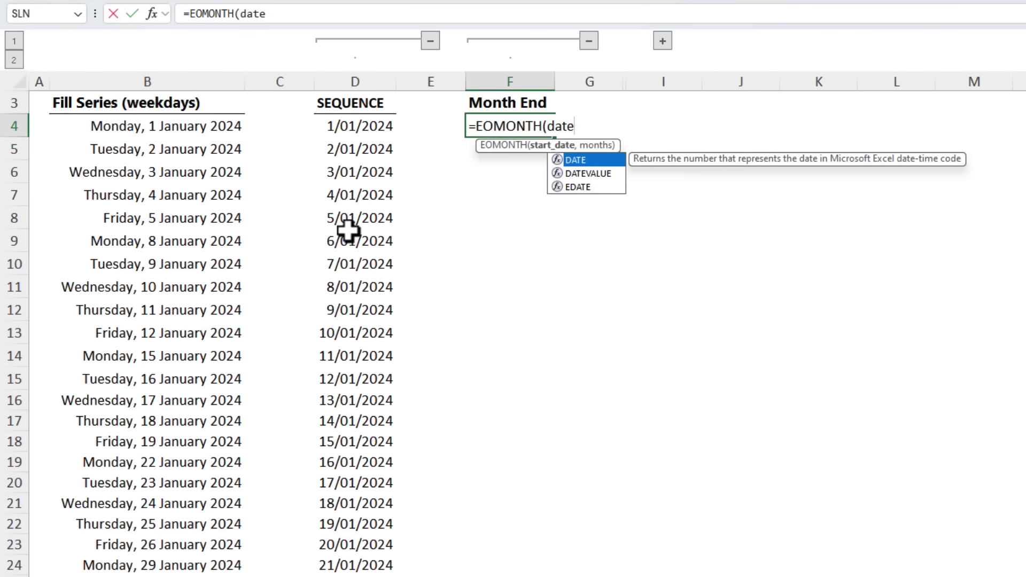
key(Tab)
text(2024)
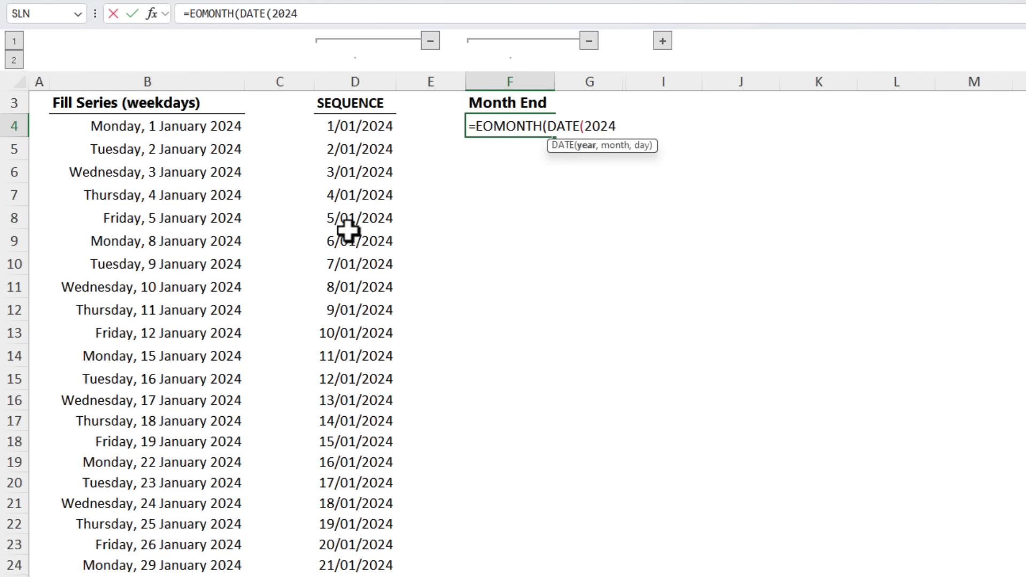
text(,1,0)
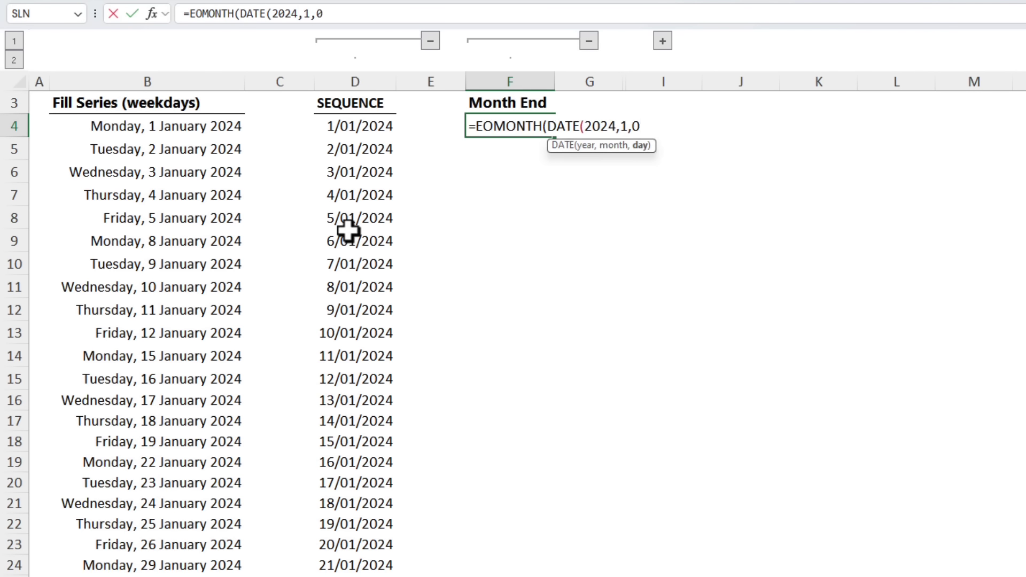
text(),)
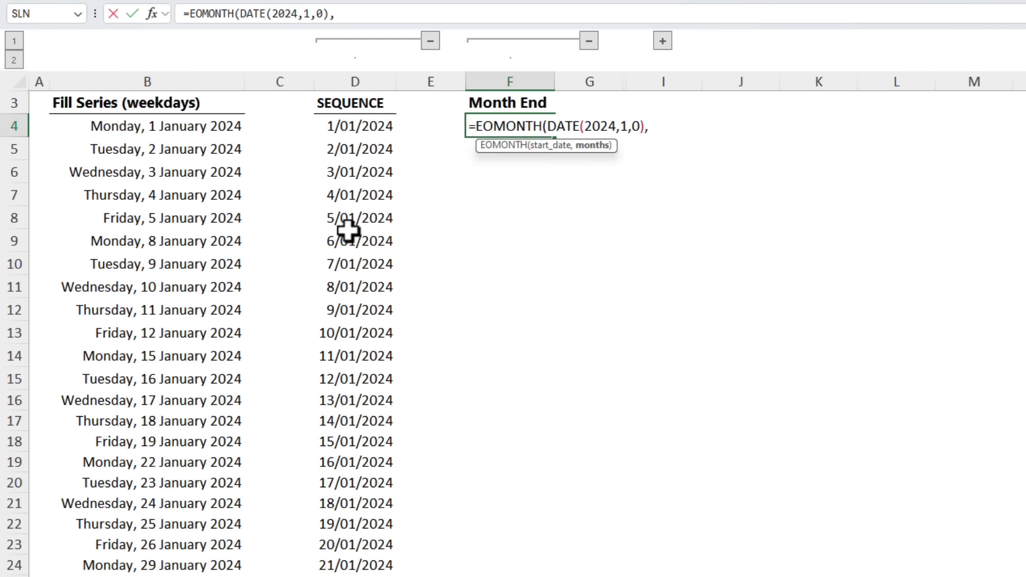
text(seq)
key(Tab)
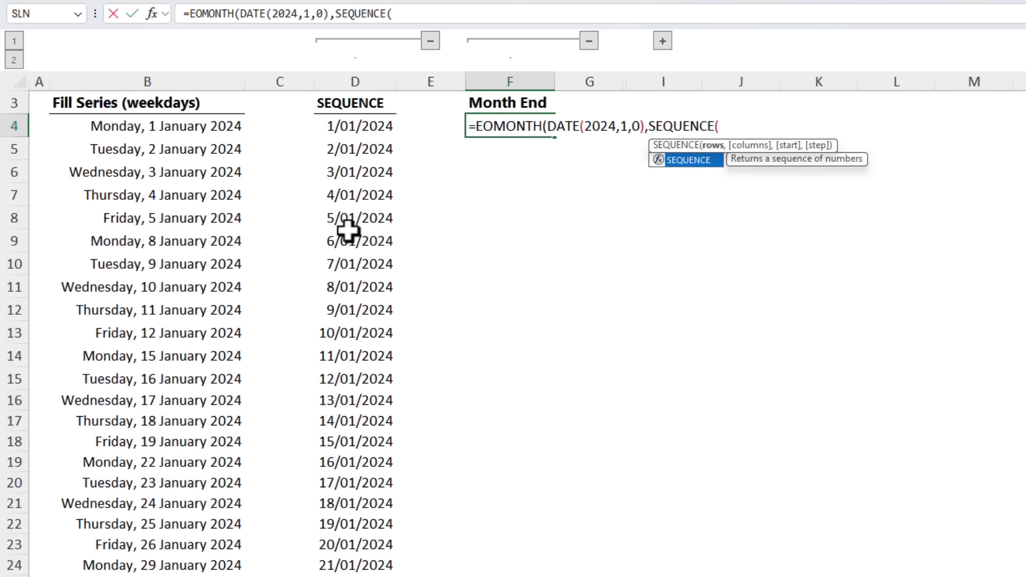
text(12)))
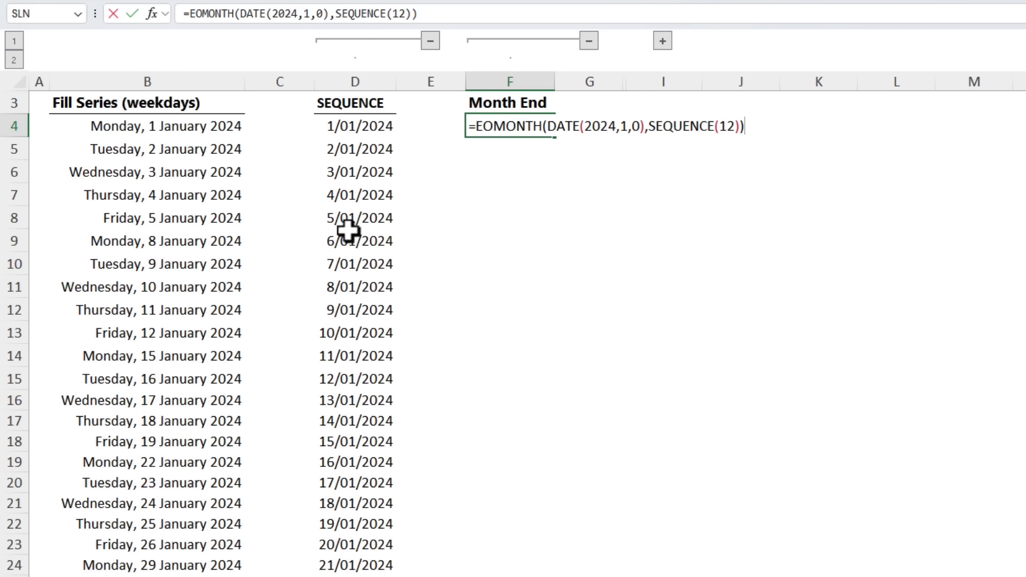
key(Return)
key(Up)
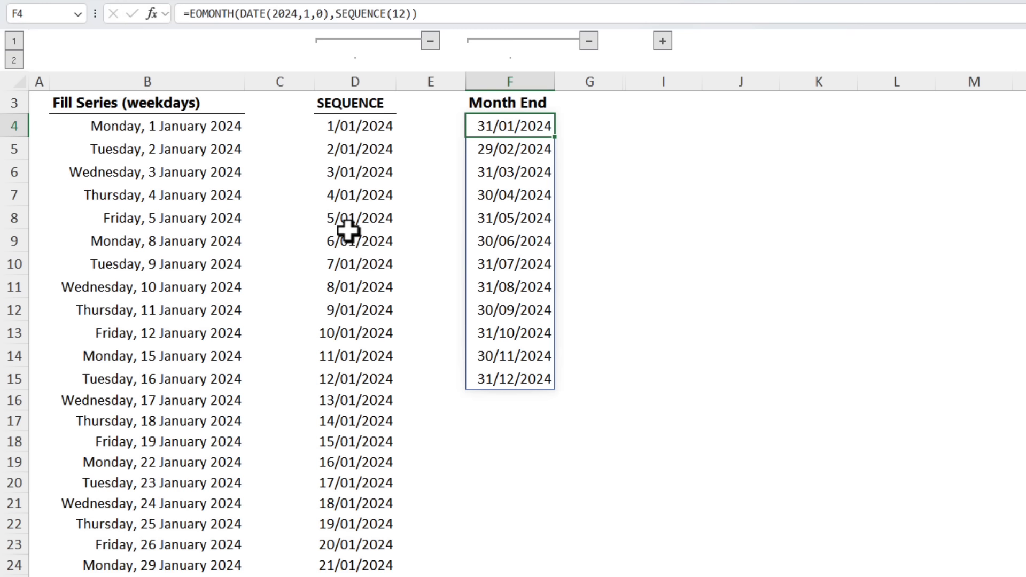
key(ctrl+Down)
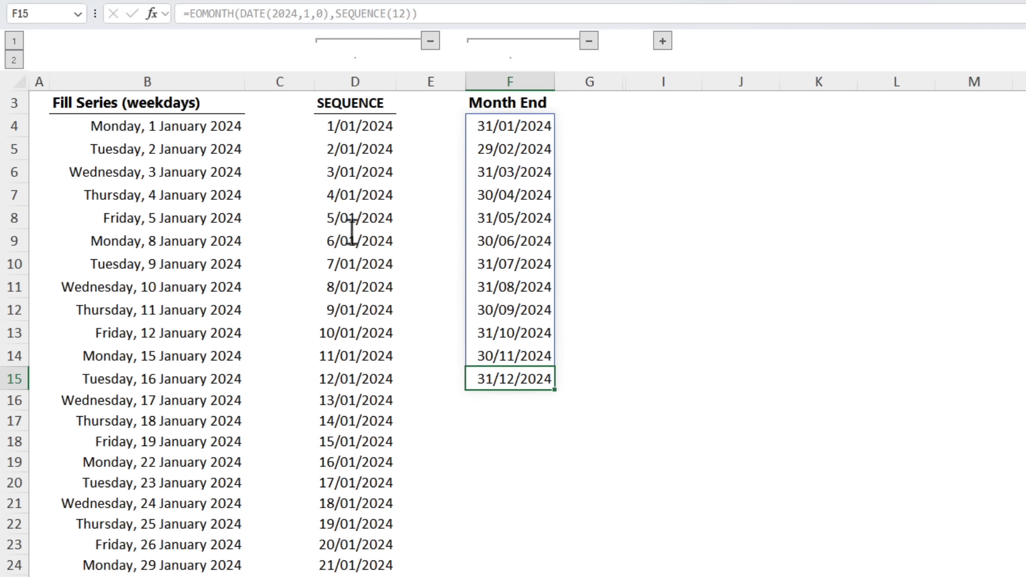
Expand the hidden Month Start column and begin the H4 formula with =EOMONTH(DATE(2023,12,0), as its start date
click(662, 41)
click(669, 125)
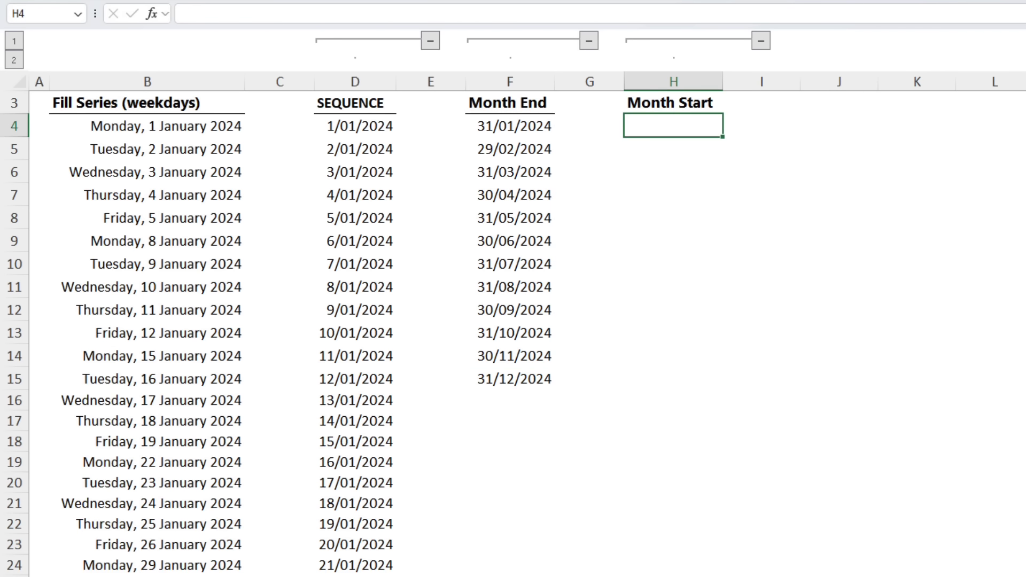
text(=eom)
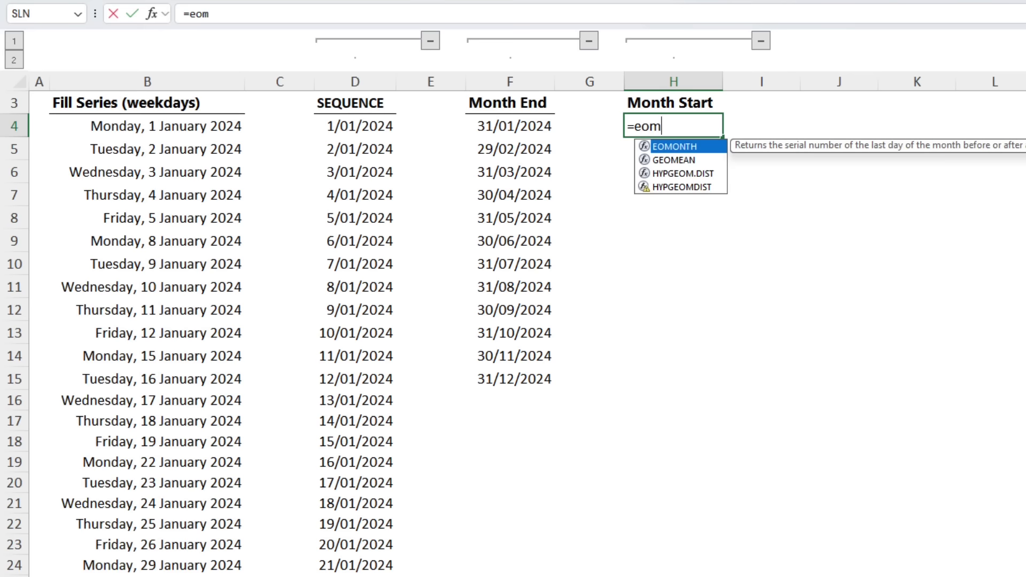
key(Tab)
text(date)
key(Tab)
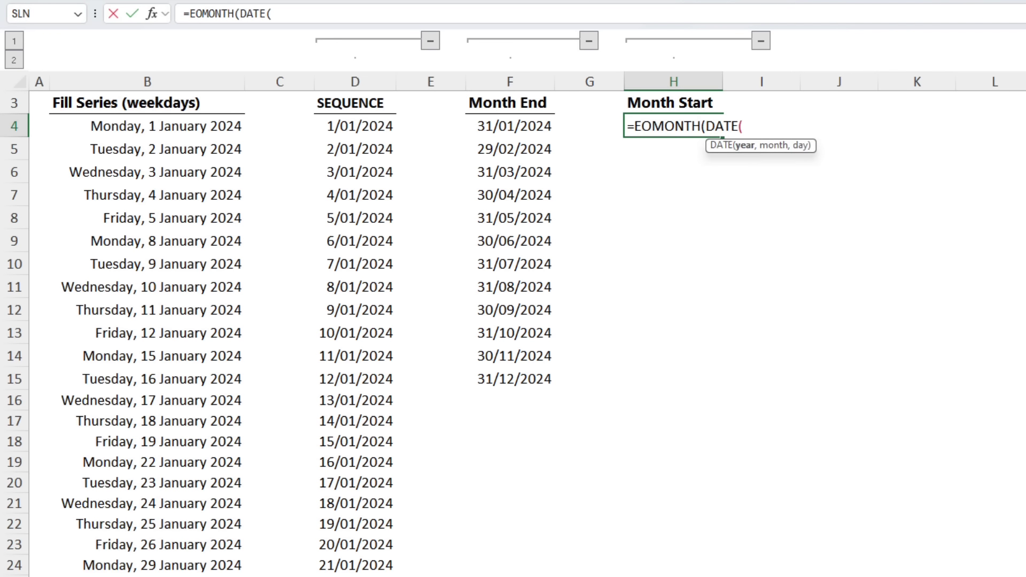
text(2023,12,0)
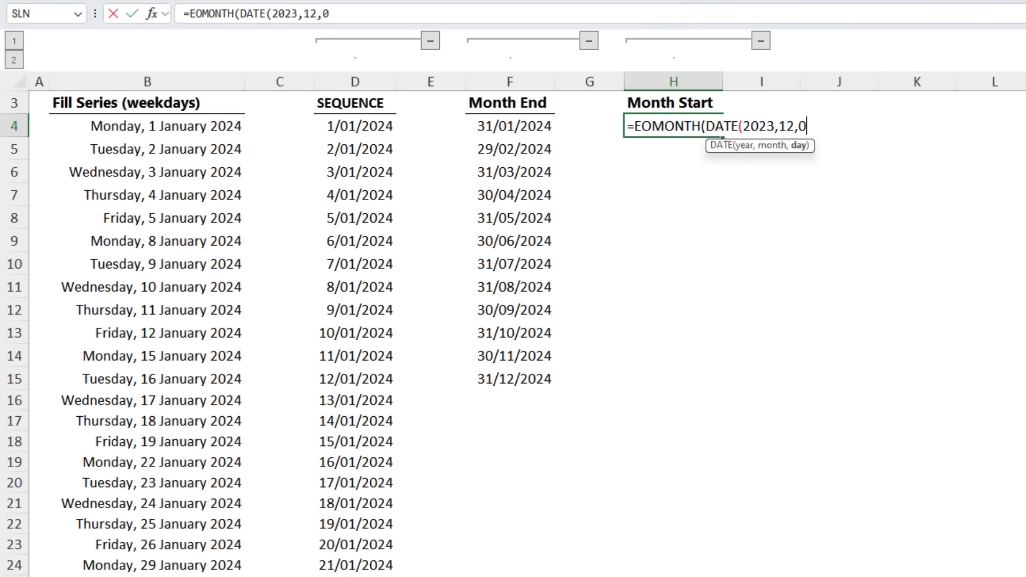
text())
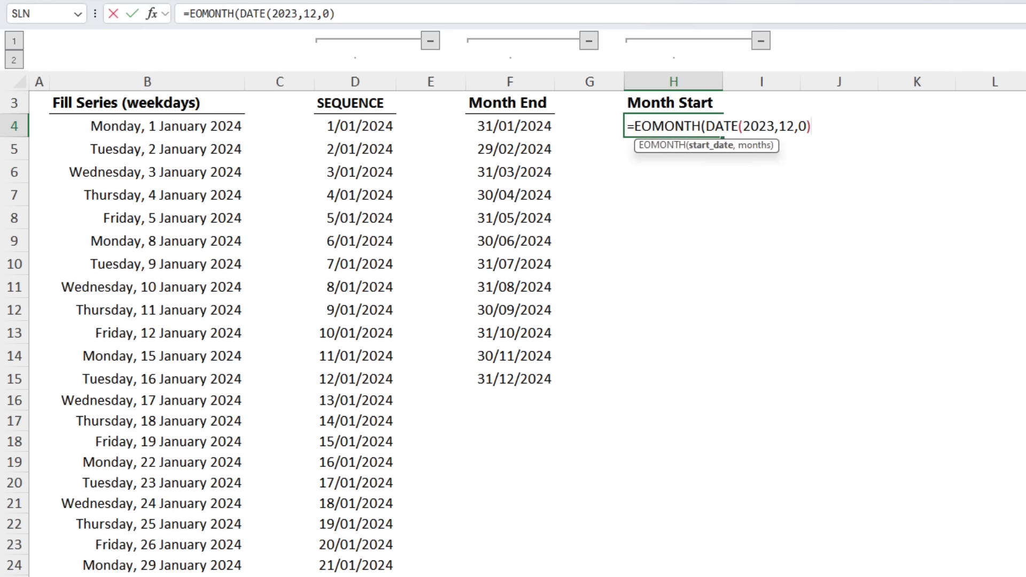
text(,)
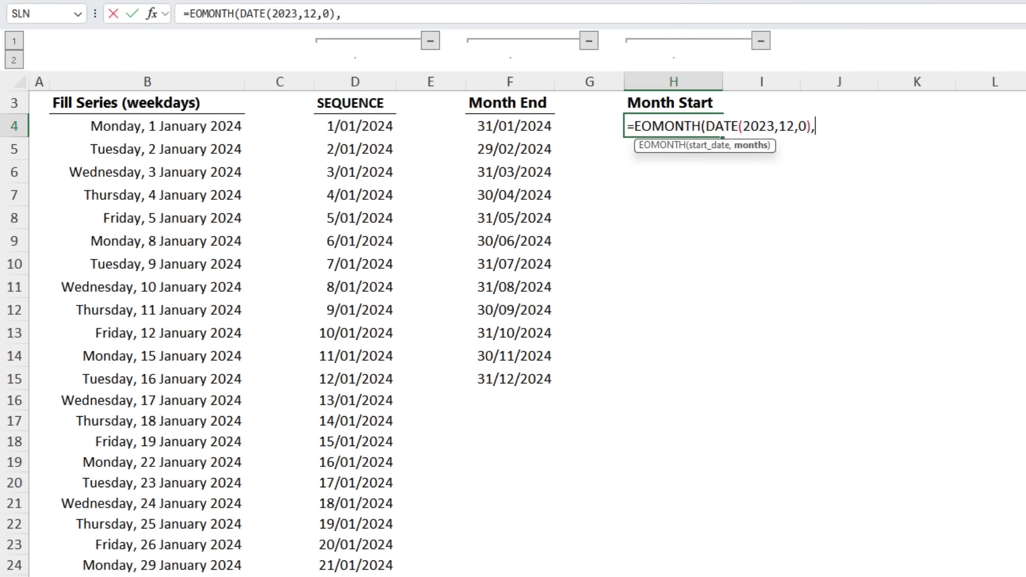
Complete the H4 formula as =EOMONTH(DATE(2023,12,0),SEQUENCE(12))+1 to list the first day of each month in 2024
text(seq)
key(Tab)
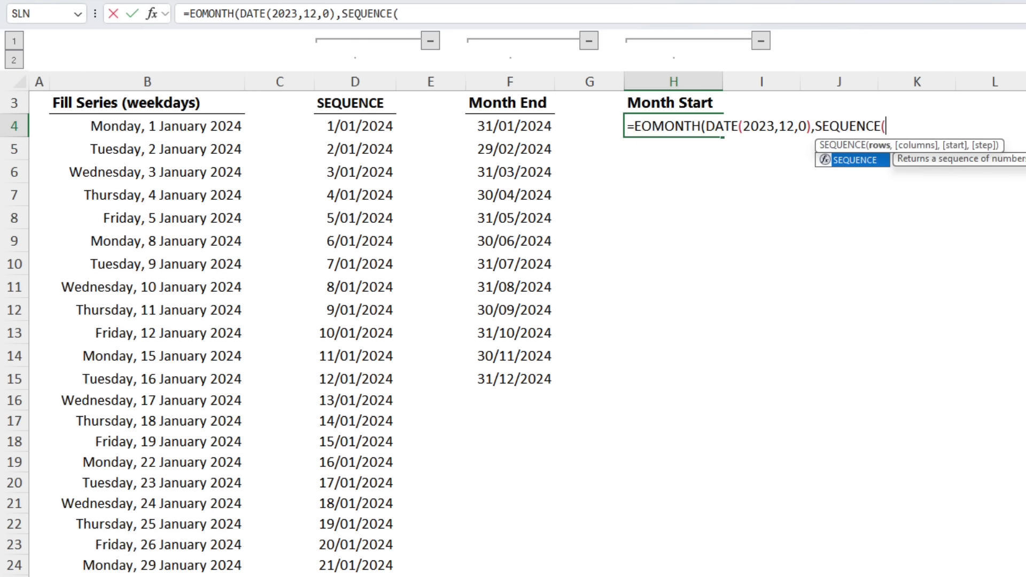
text(12)
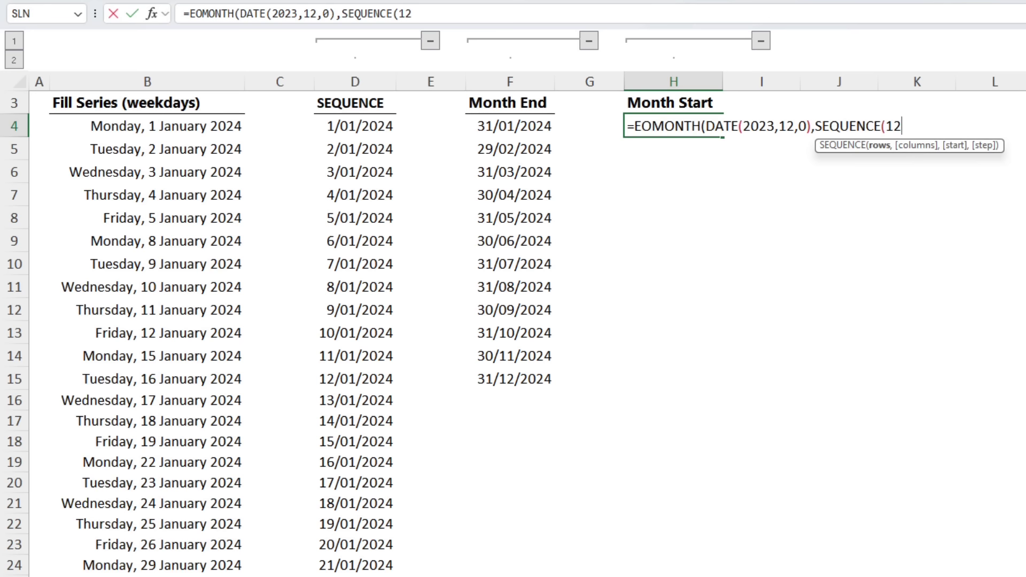
text())
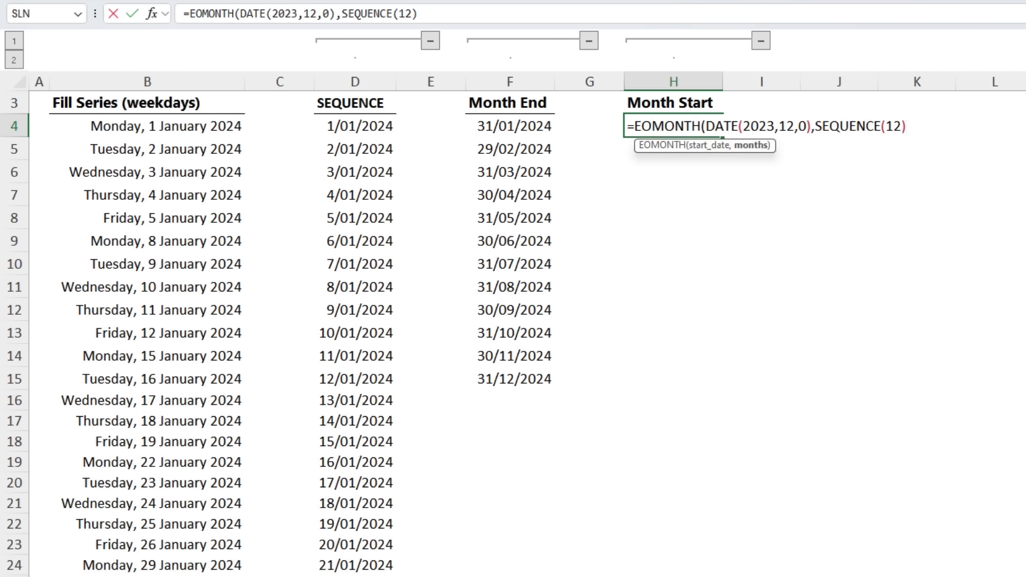
text())
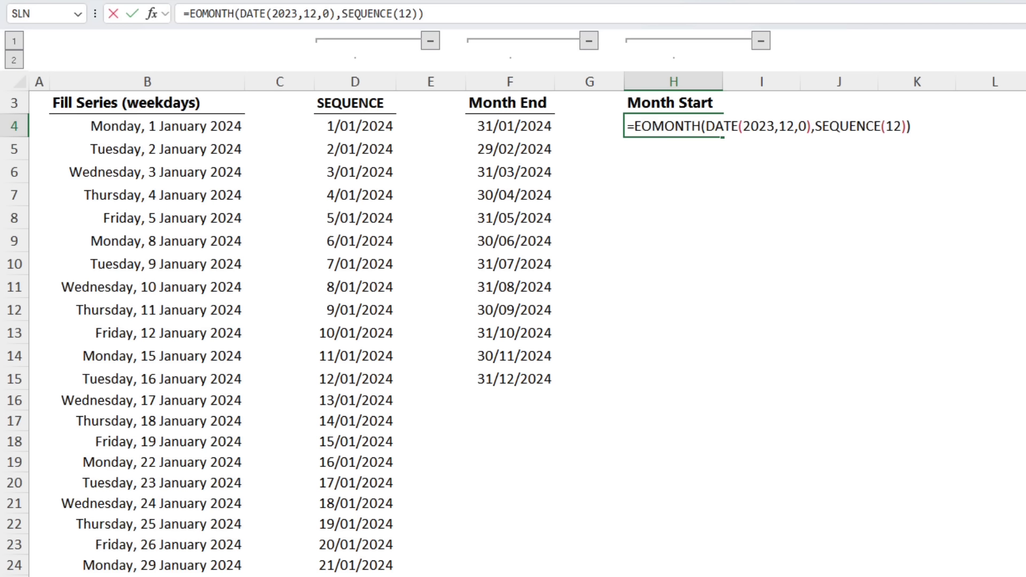
text(+1)
key(Return)
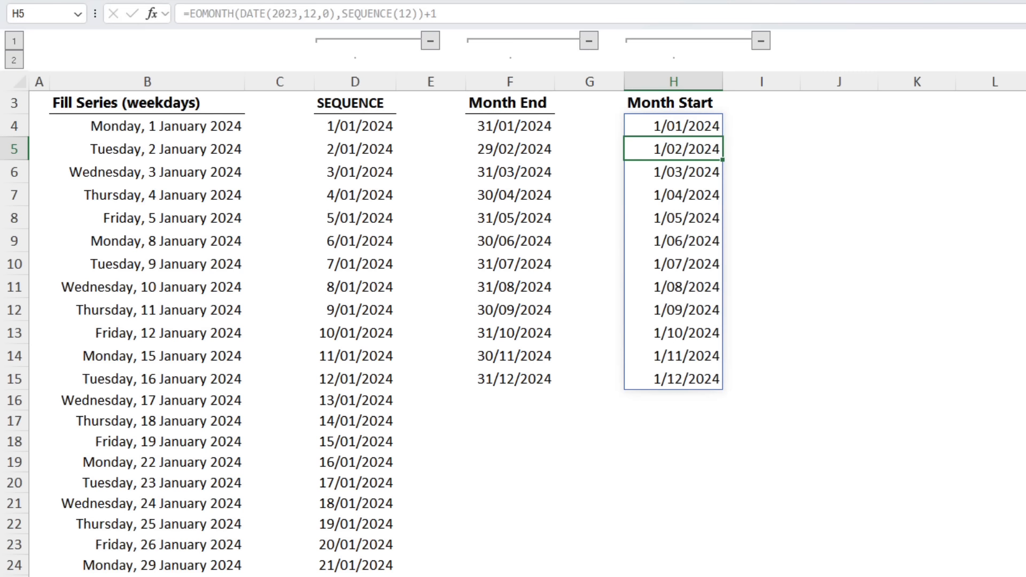
Examine the Month Start dates down the column to the last month of the list
key(Down)
key(Down)
key(Down)
key(Down)
key(Down)
key(Down)
key(Down)
key(Down)
key(Down)
key(Down)
key(Down)
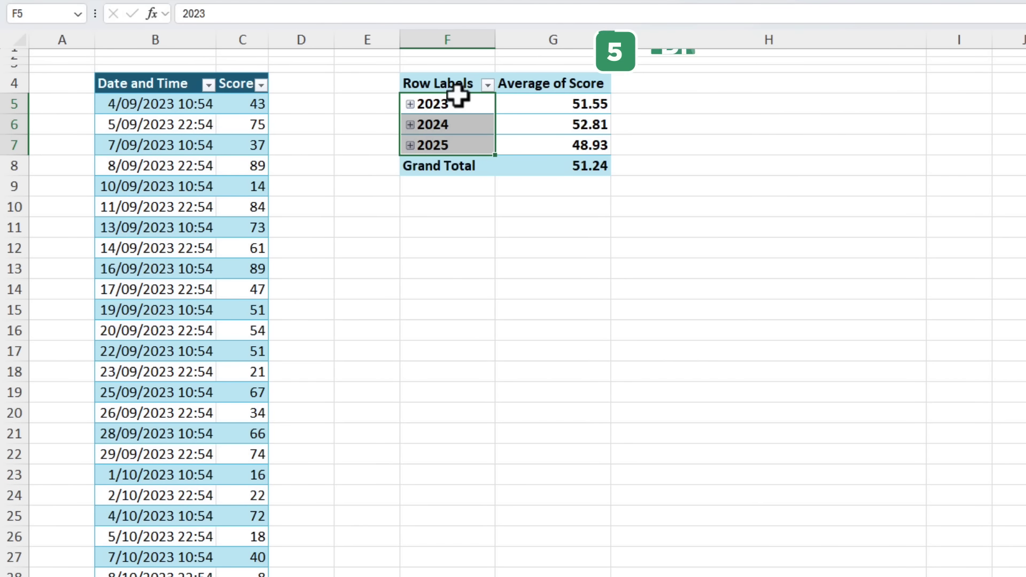
Inspect the date grouping settings of the PivotTable's year labels and close them without changes
right_click(467, 104)
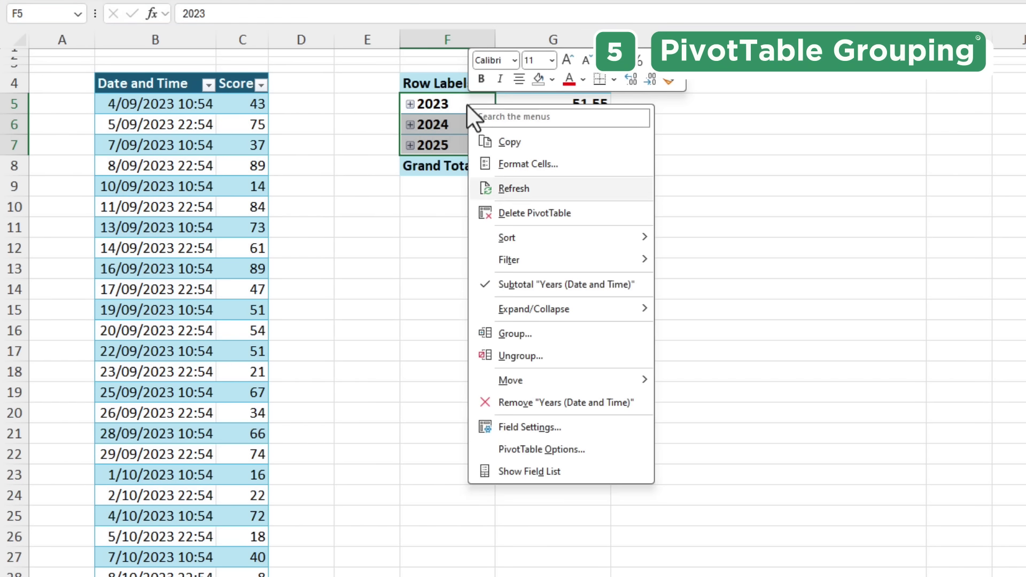
click(568, 333)
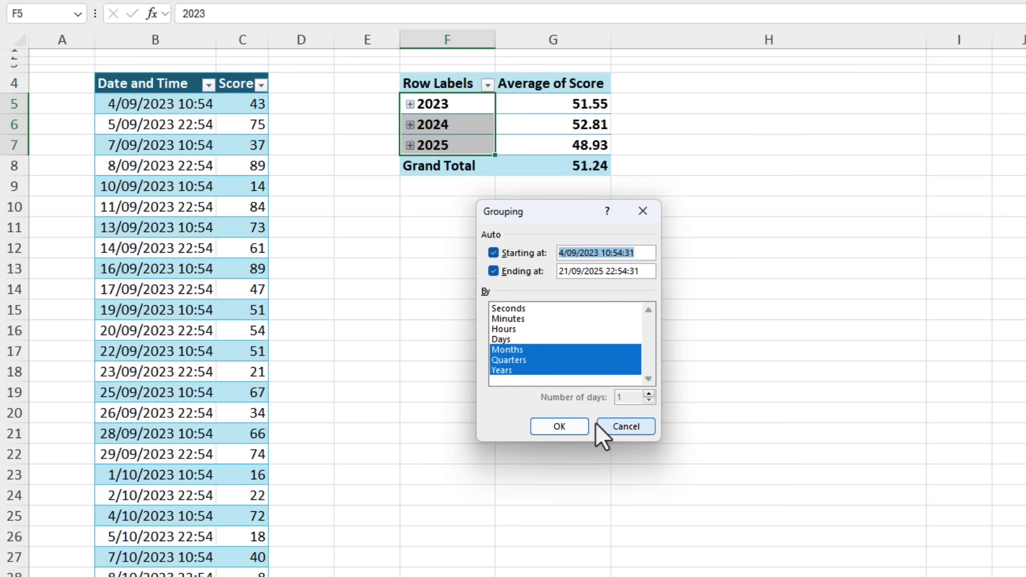
click(615, 426)
Expand the PivotTable's date rows from years down to "Months (Date and Time)"
right_click(479, 105)
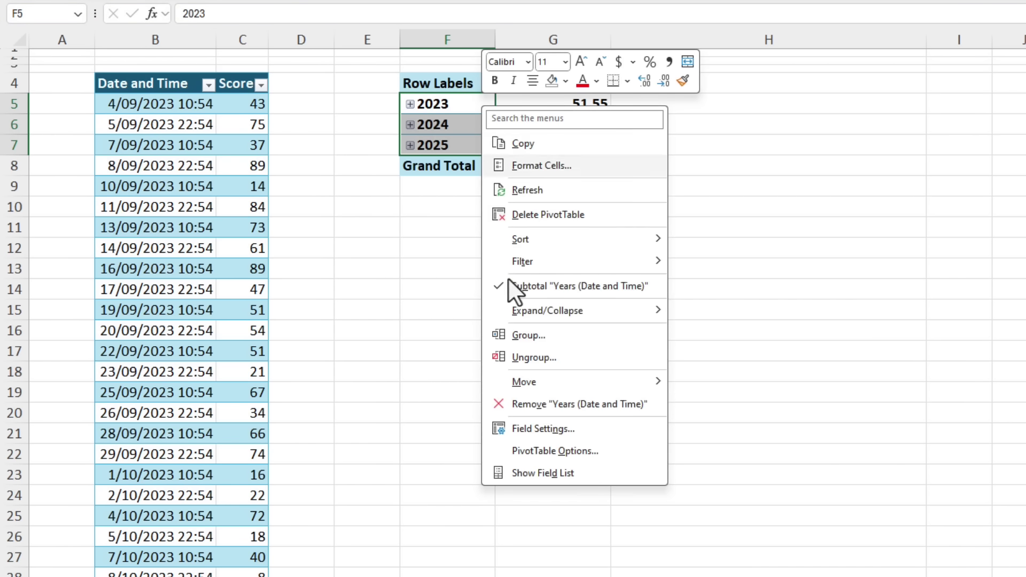
mouse_move(511, 297)
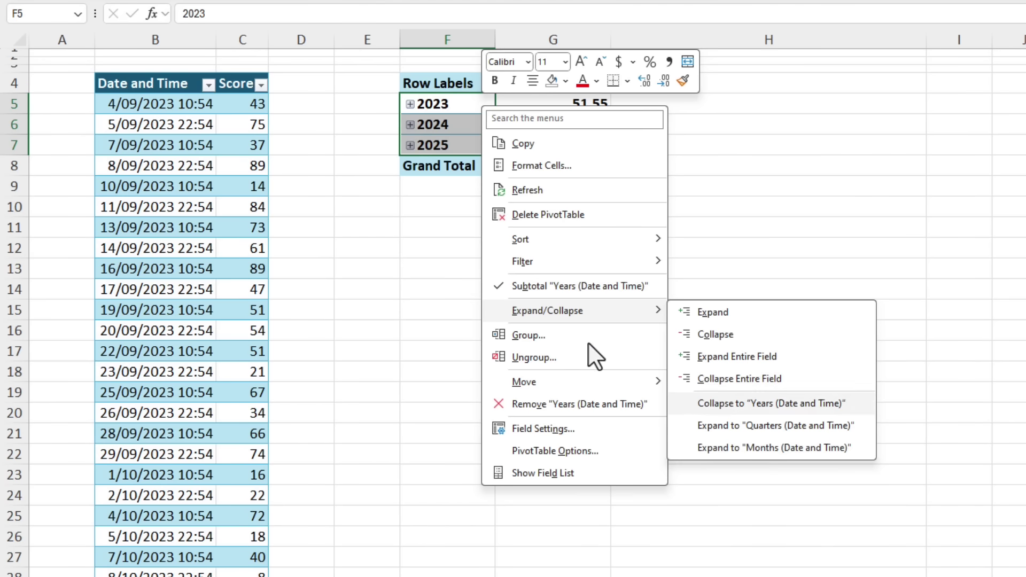
click(756, 448)
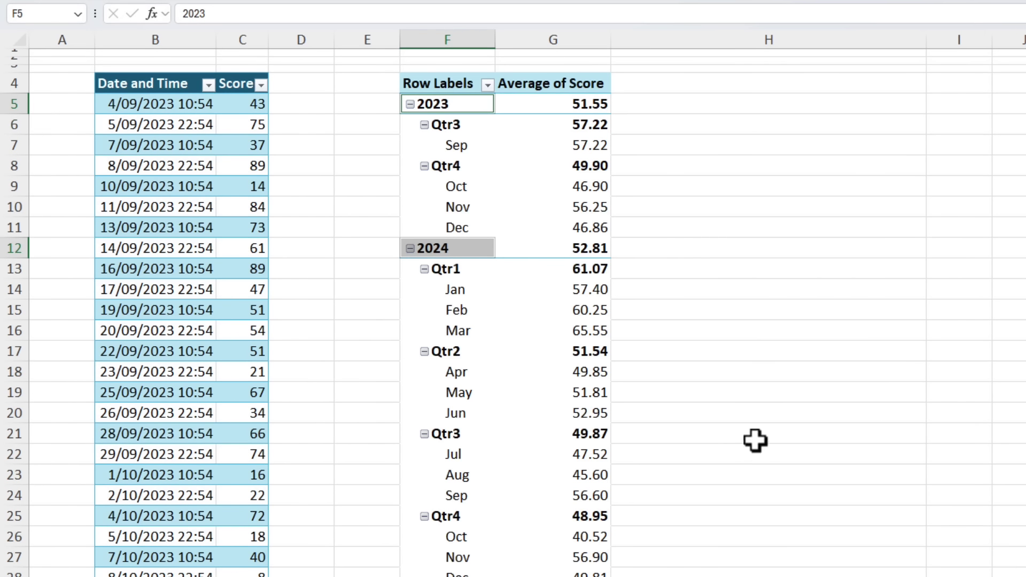
Collapse the Qtr4 and Qtr1 groups in the PivotTable, and collapse the whole year 2024
click(424, 166)
click(425, 207)
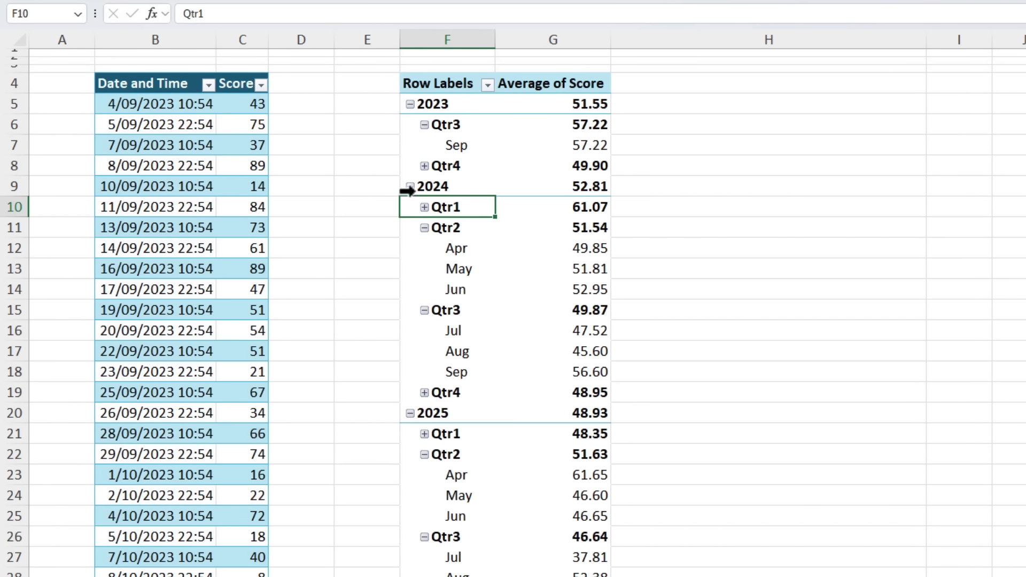
click(407, 188)
click(410, 186)
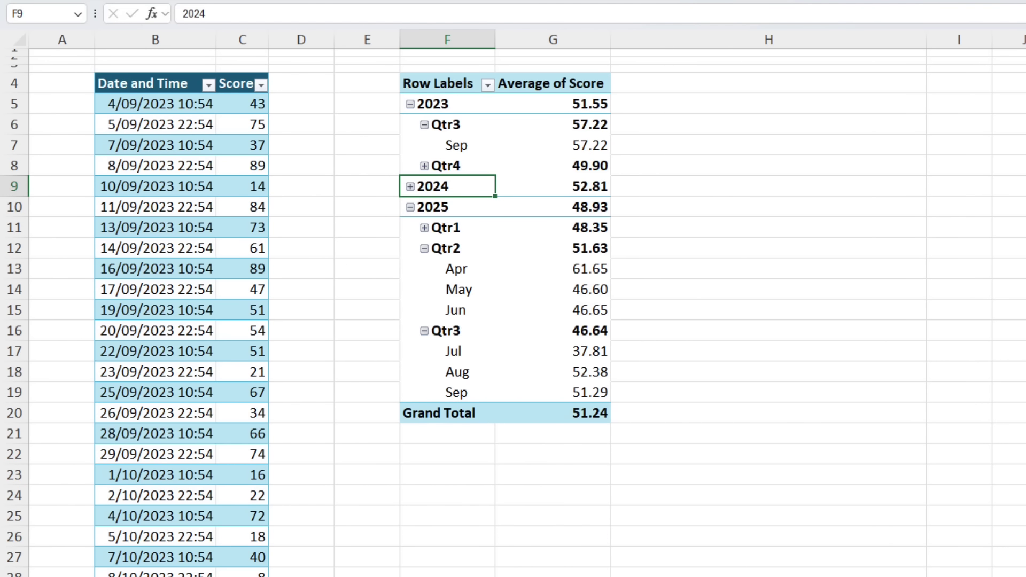
Try adding a Week column to the data table beside Score, and undo the addition
click(284, 82)
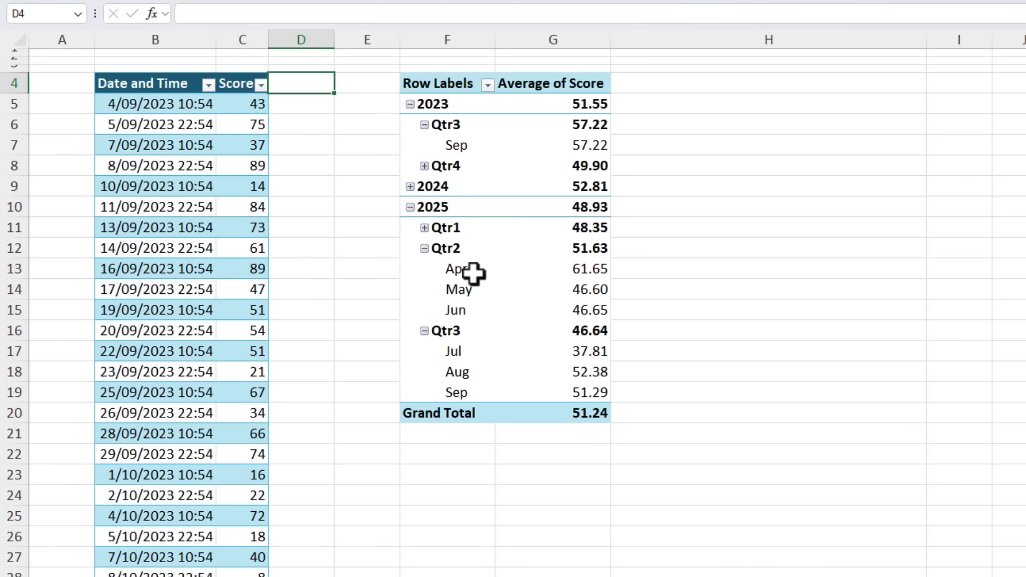
text(Week)
key(Return)
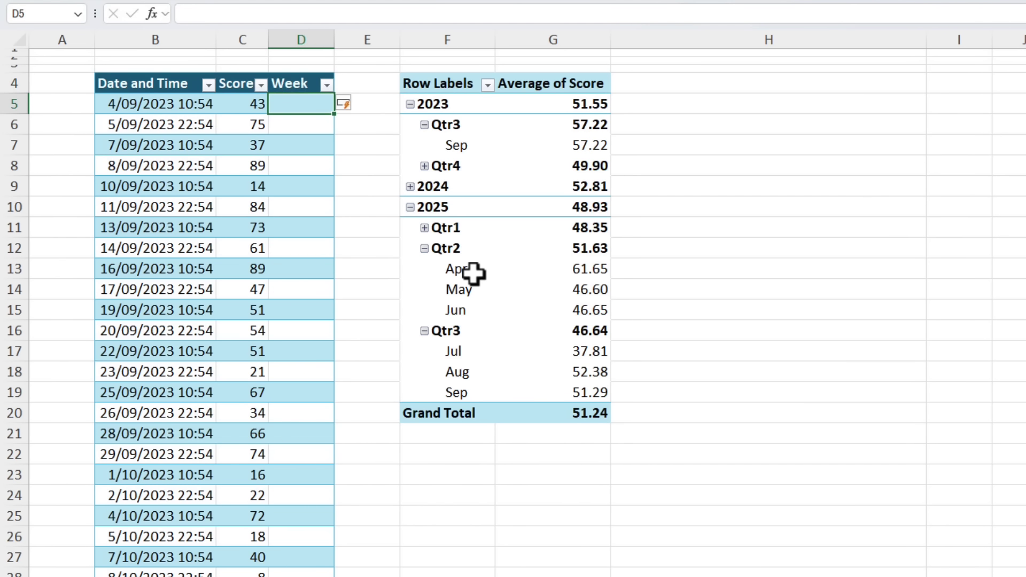
key(Left)
key(Left)
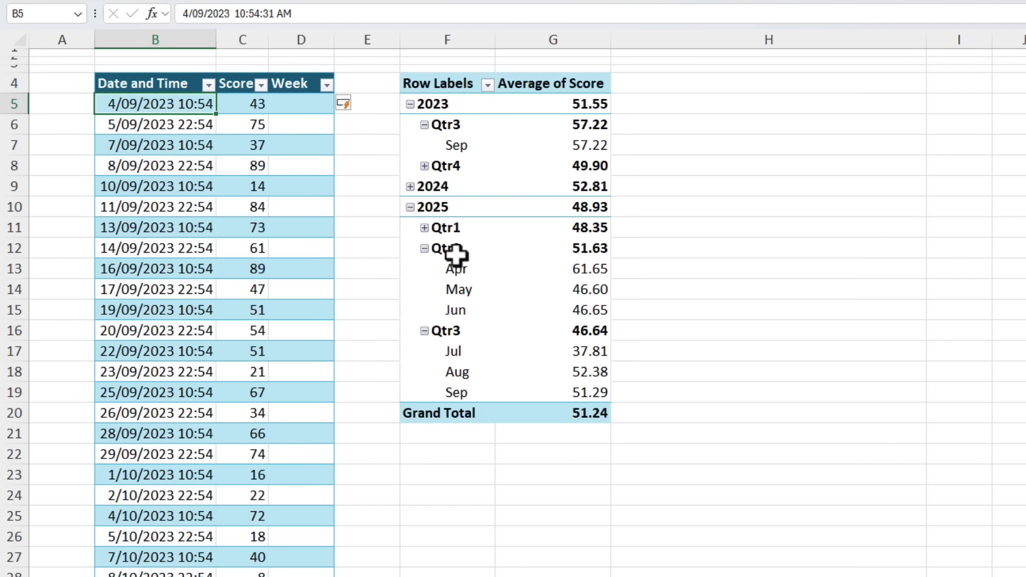
click(302, 102)
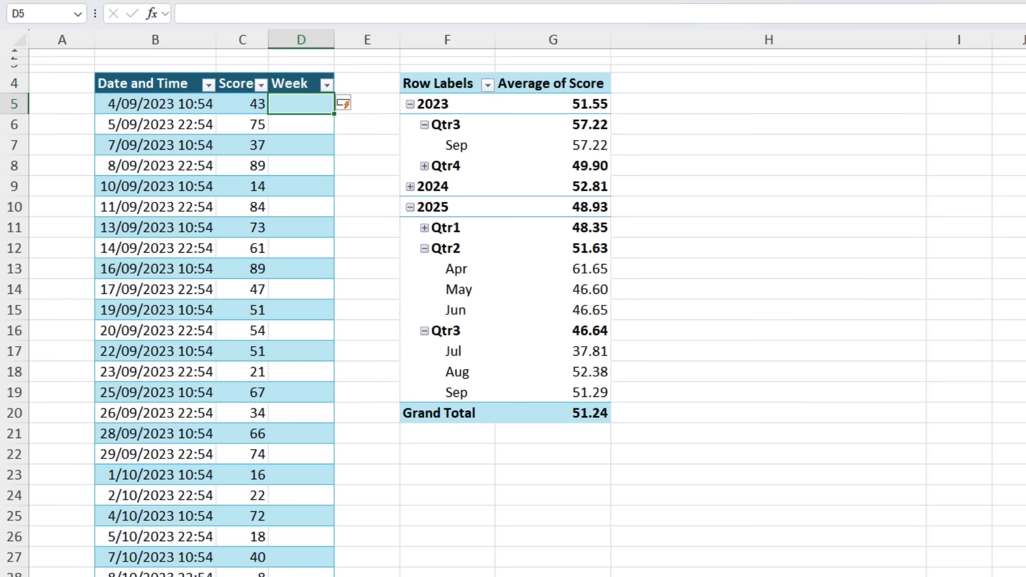
key(ctrl+z)
key(ctrl+z)
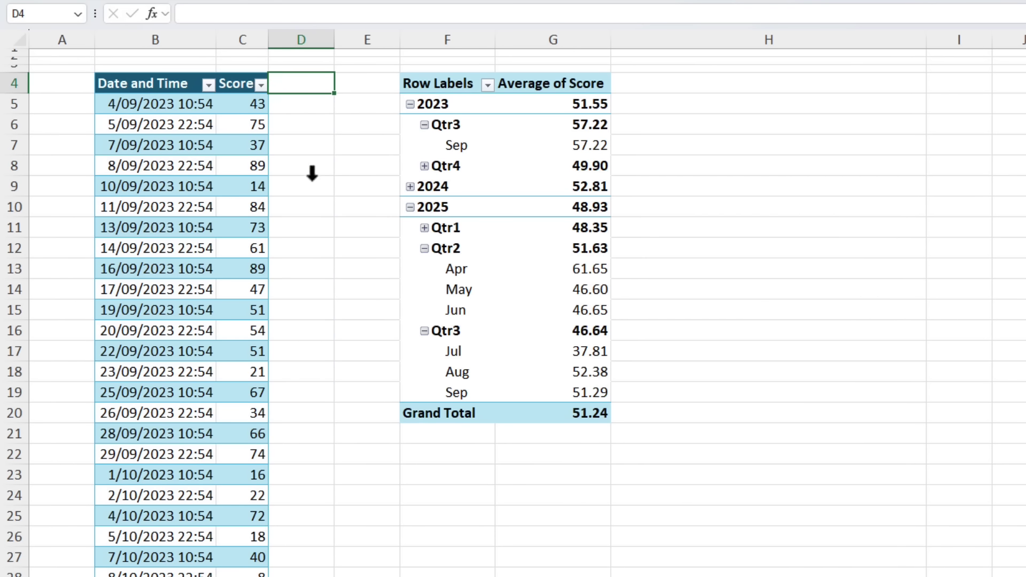
Ungroup the PivotTable's date rows, and regroup them by Days with 7 days per group
right_click(475, 162)
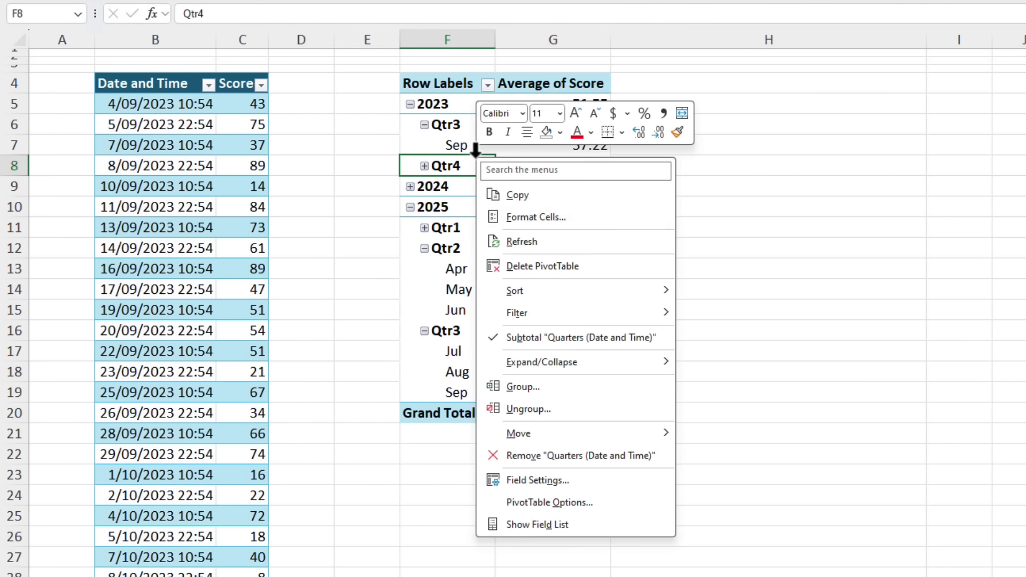
click(543, 407)
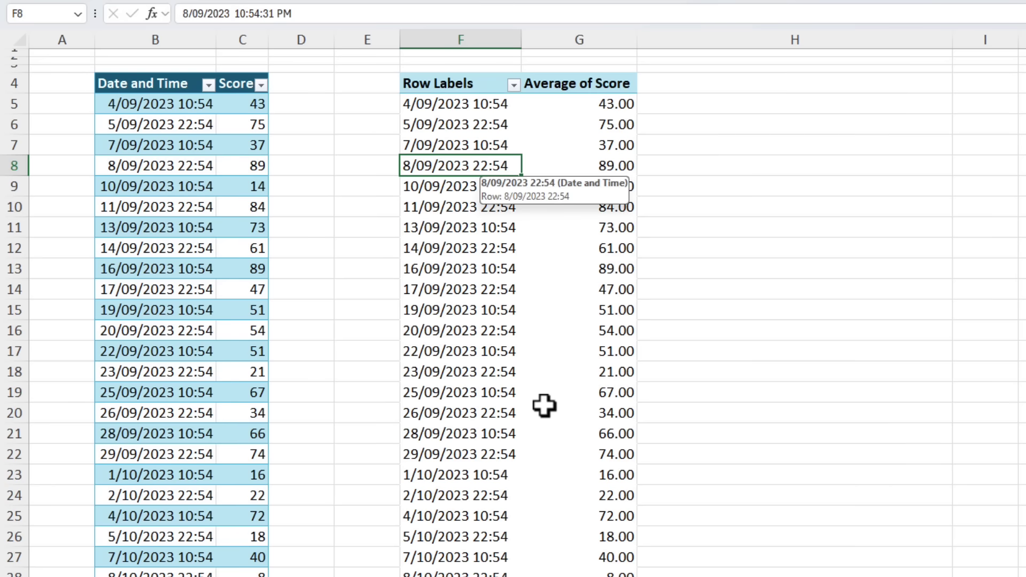
right_click(472, 166)
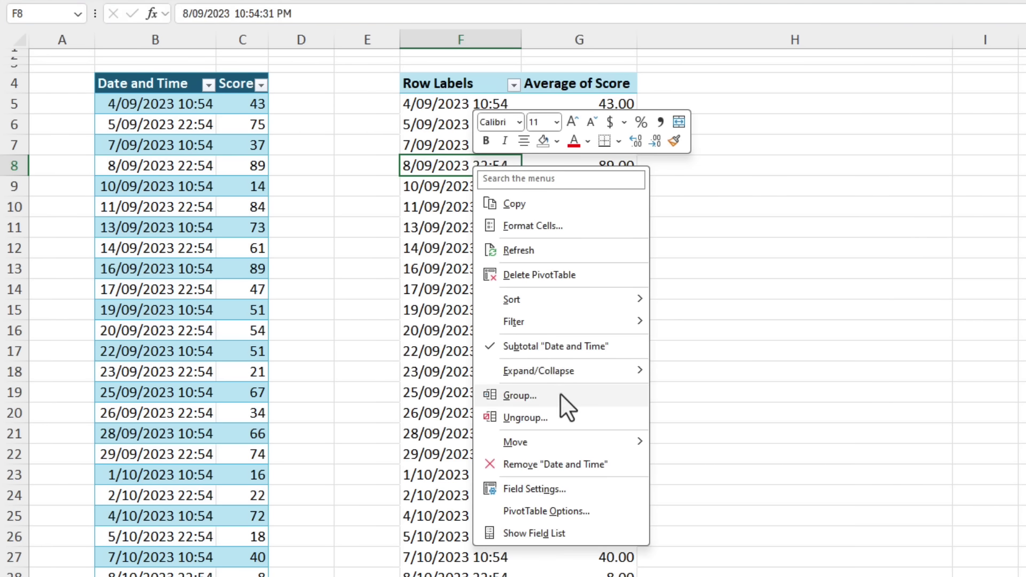
click(560, 394)
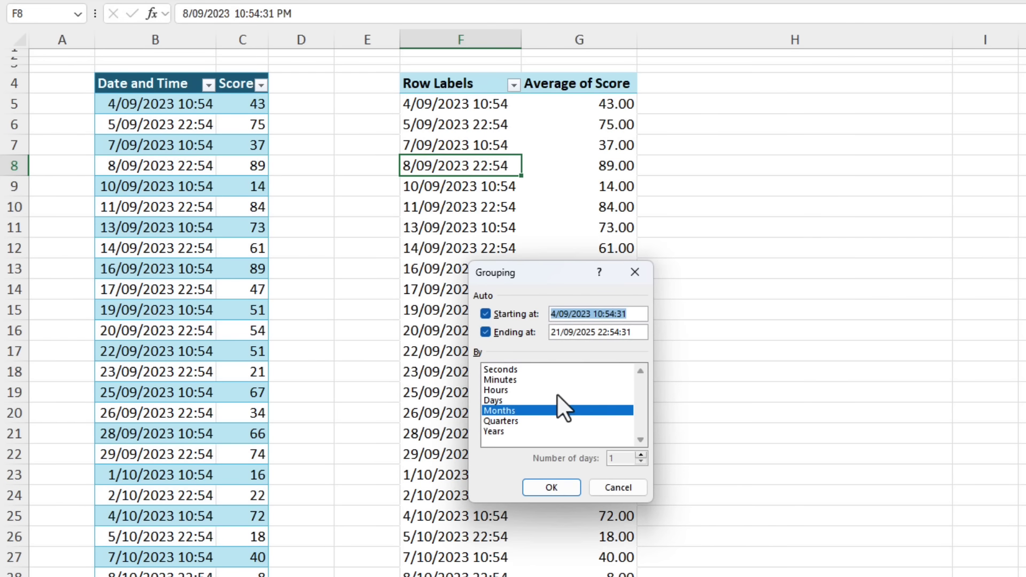
click(514, 399)
click(521, 410)
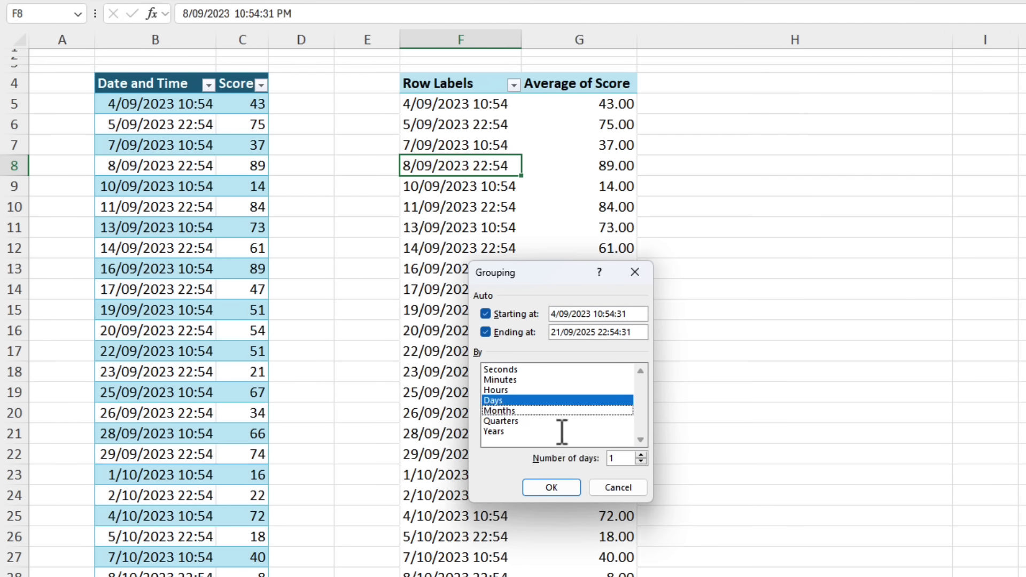
drag(619, 461, 584, 457)
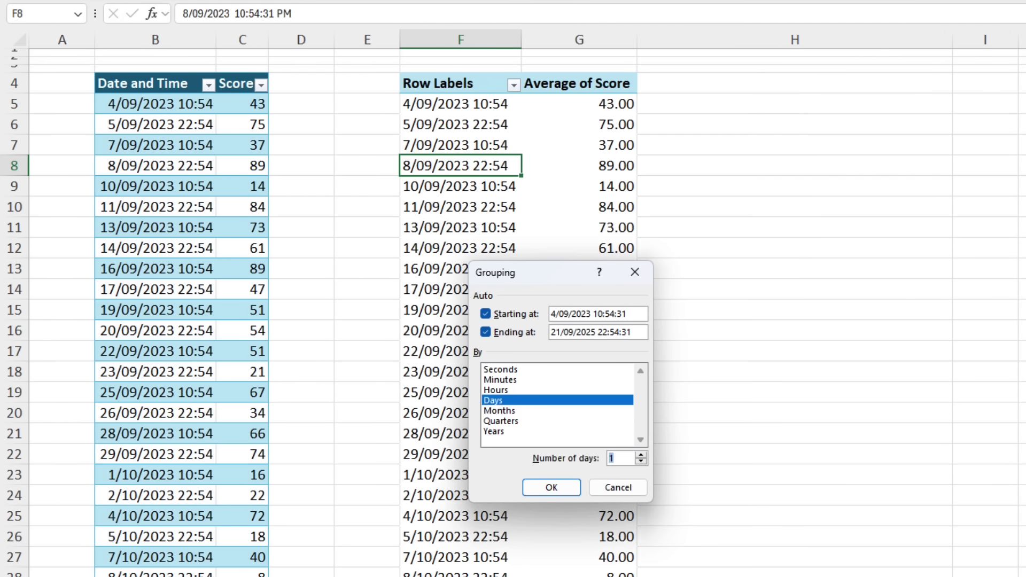
text(7)
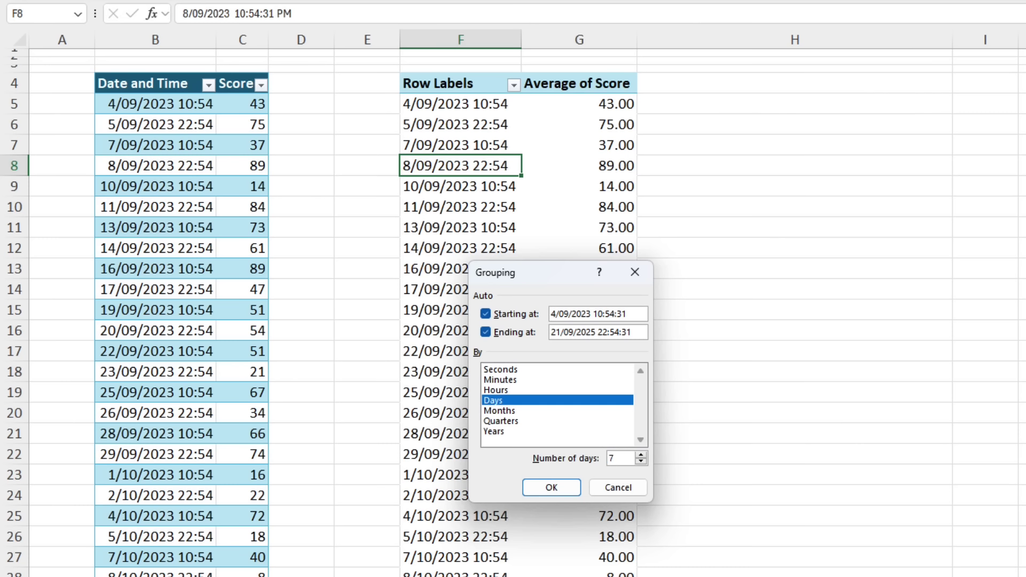
click(568, 488)
scroll(553, 192, down, 6)
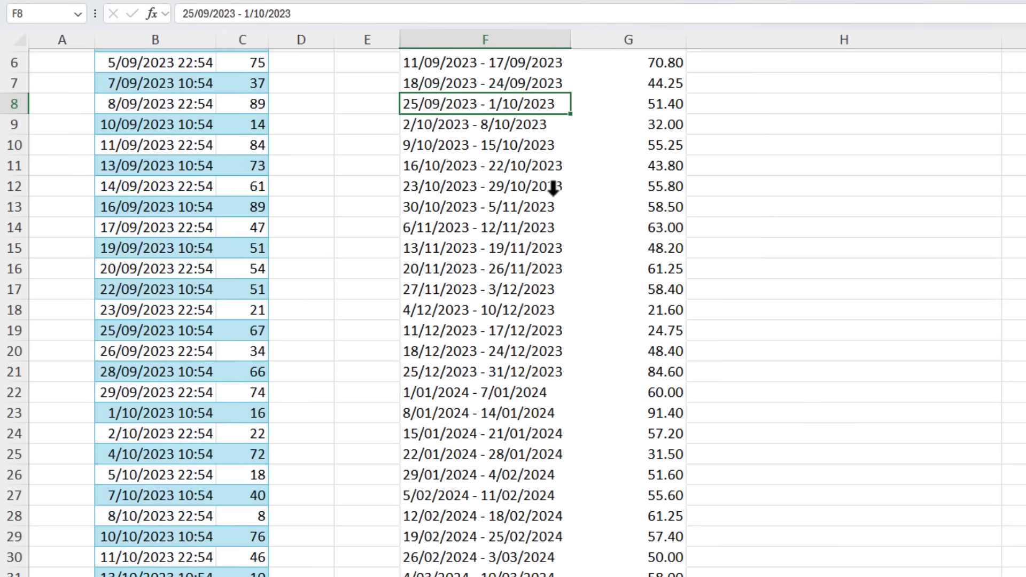
scroll(552, 188, up, 6)
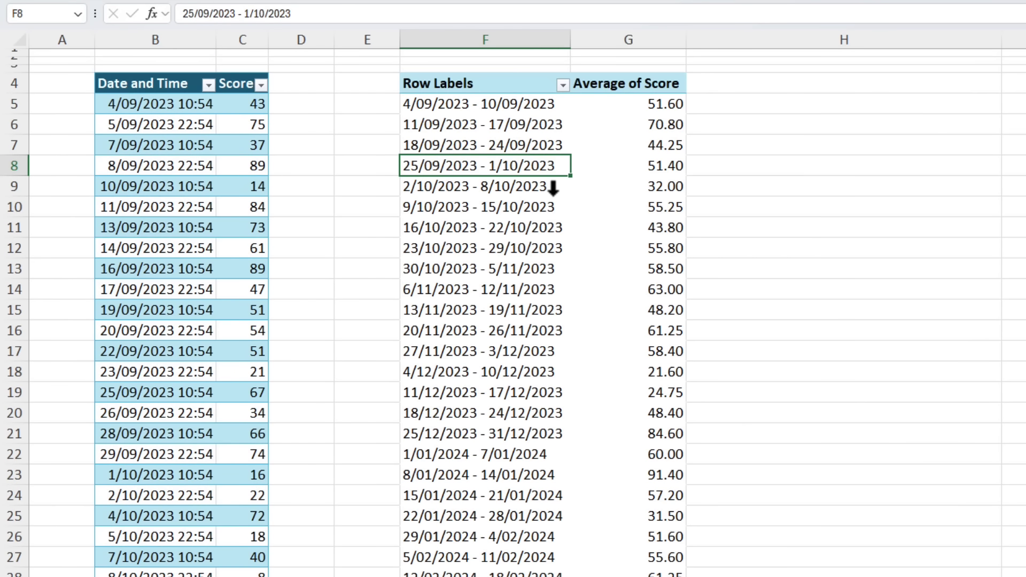
Set the PivotTable's date grouping to 14 days per group, keeping the existing starting and ending dates
right_click(455, 163)
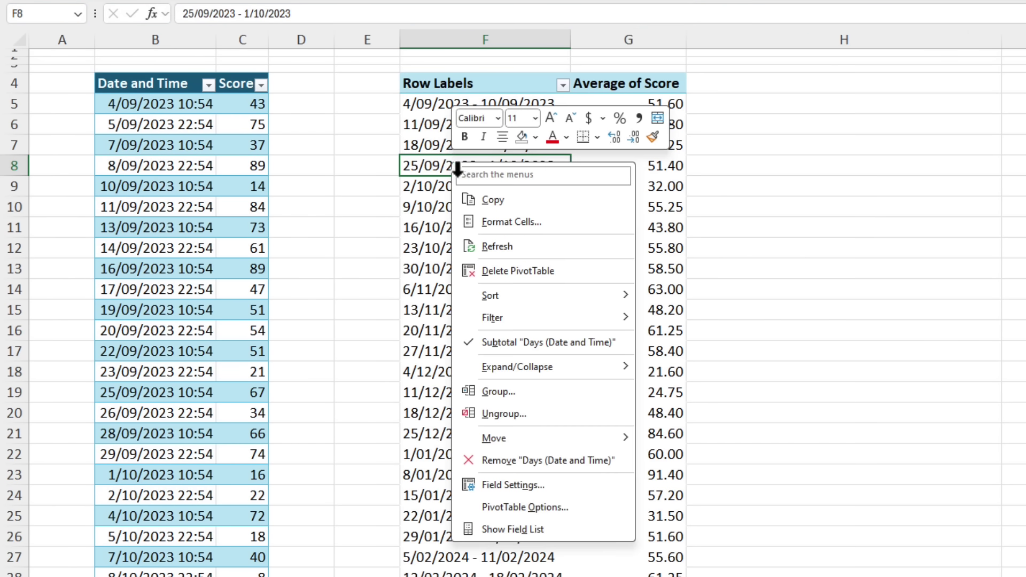
click(558, 392)
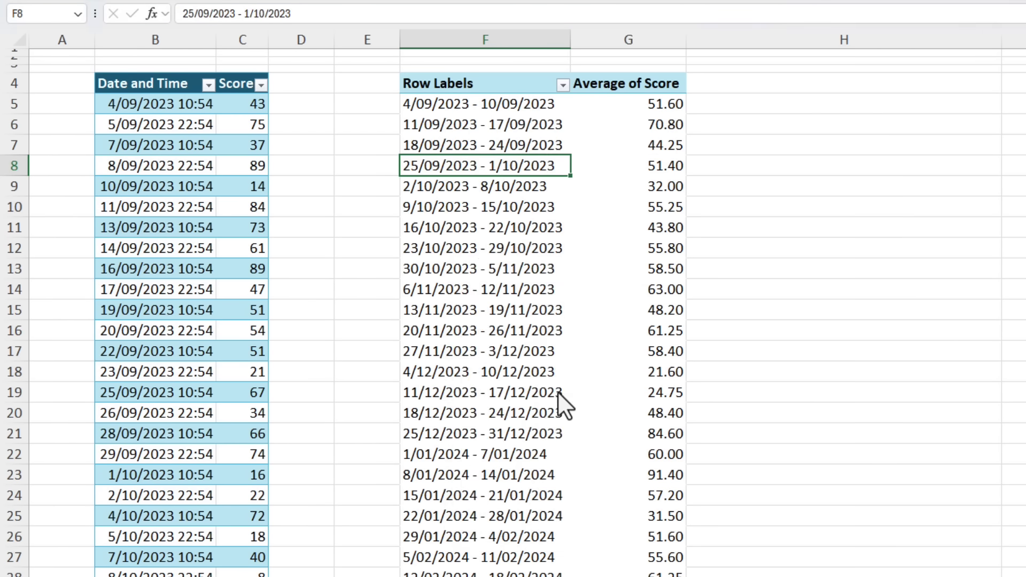
click(617, 459)
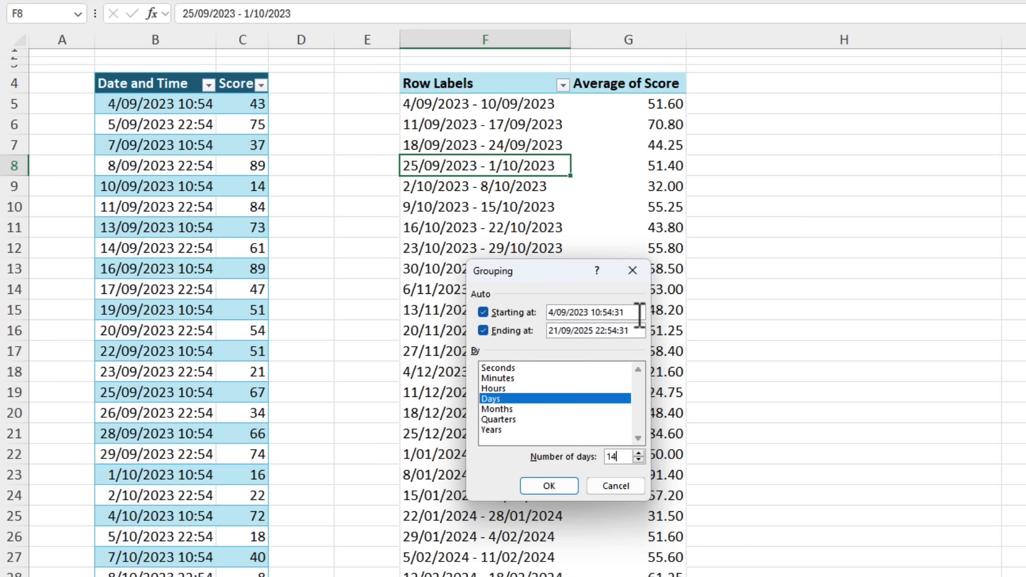
drag(638, 313, 539, 312)
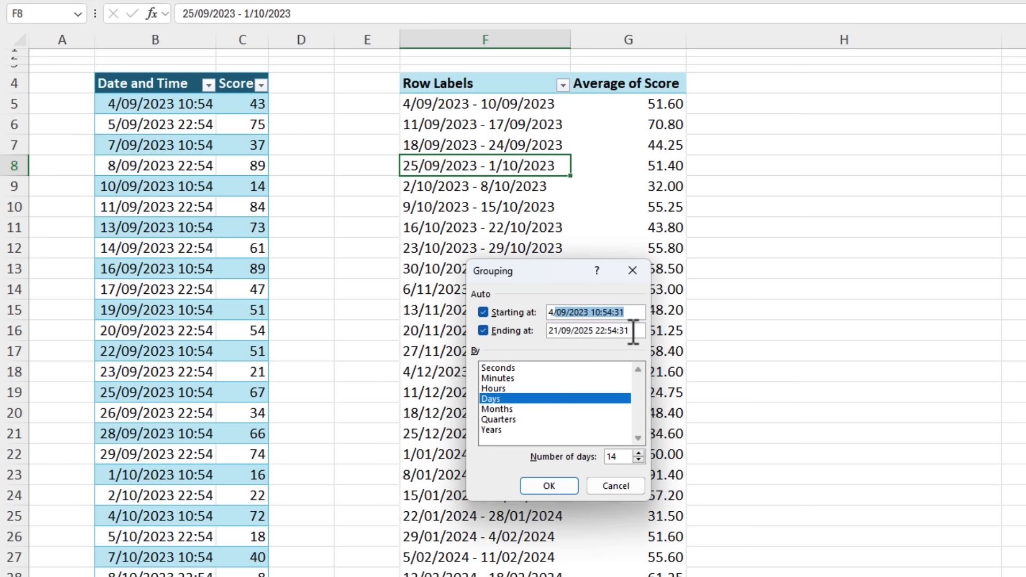
drag(637, 330, 551, 329)
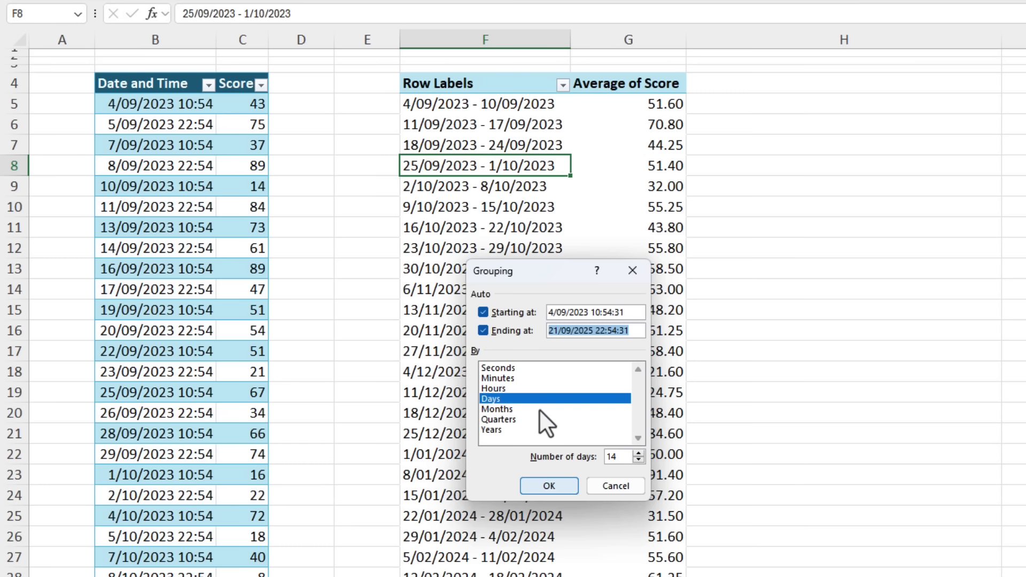
click(550, 486)
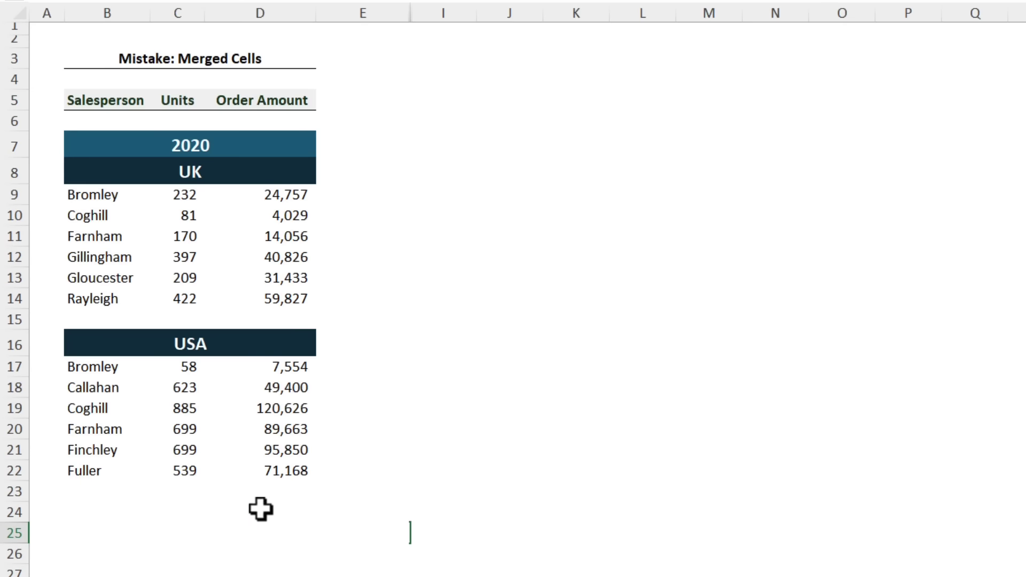
In D24 of the merged-cells example, total both countries' order amounts with SUM over D17:D22 and D9:D14
click(264, 510)
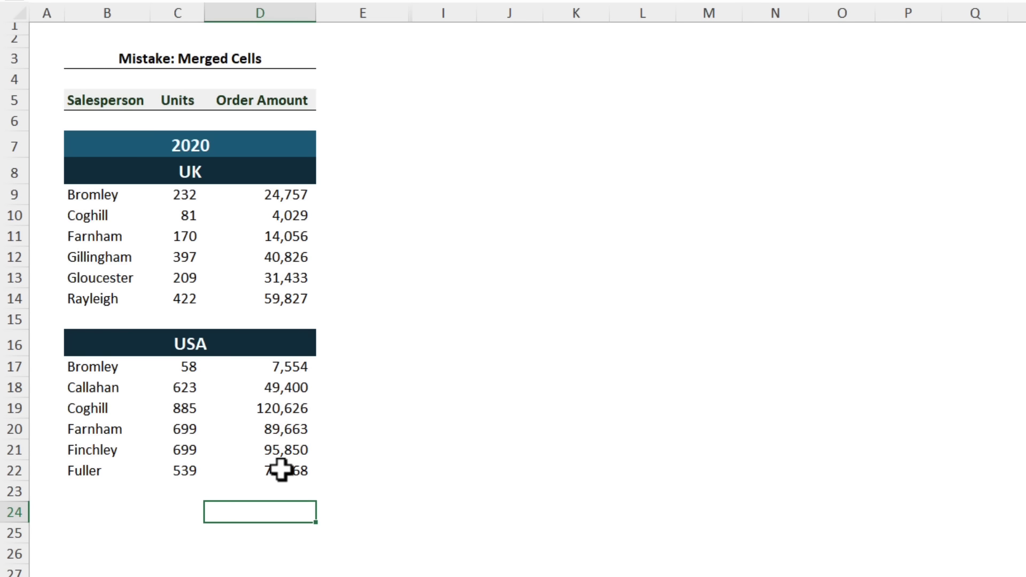
text(=Su)
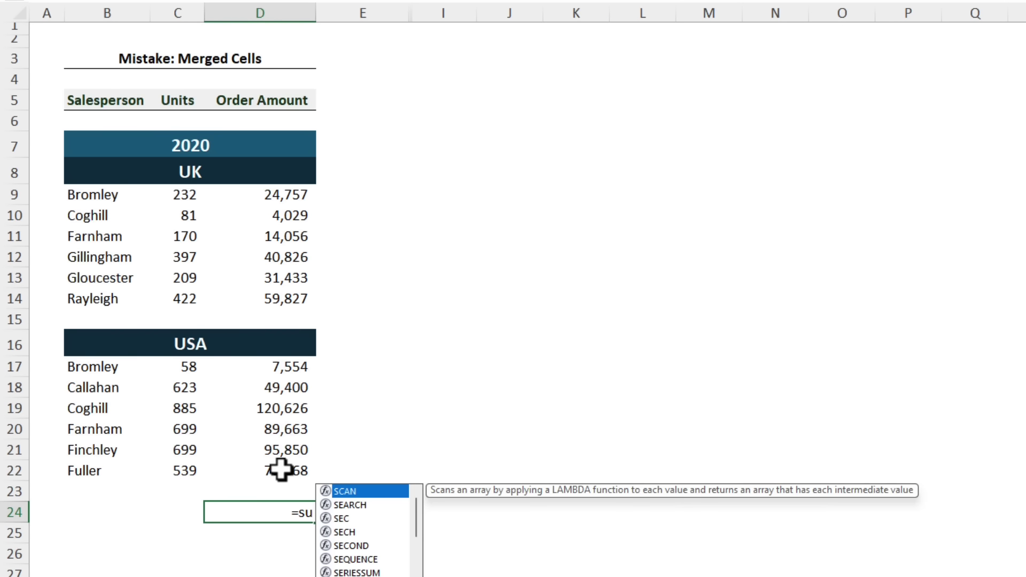
text(m)
key(Tab)
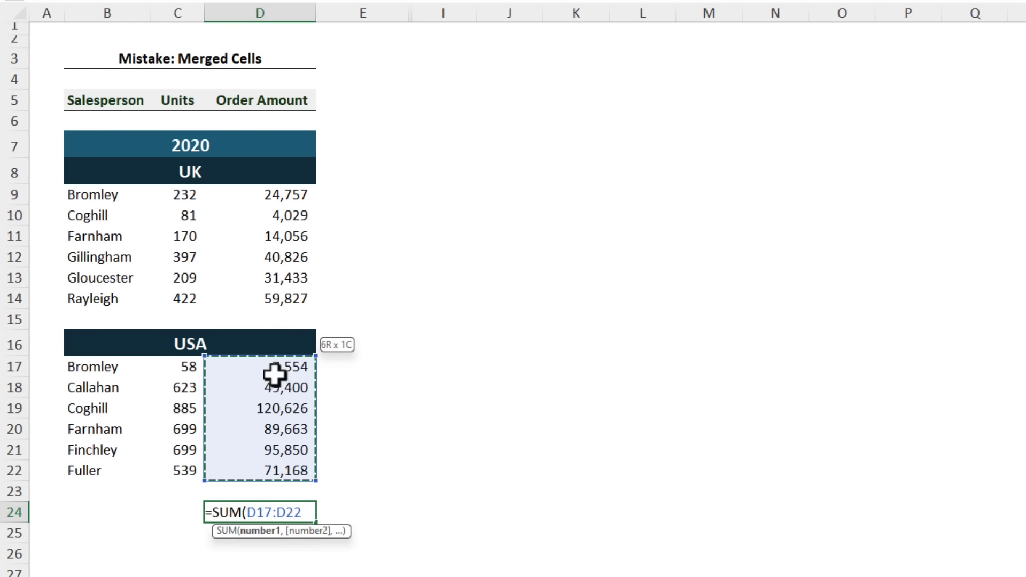
mouse_move(273, 368)
mouse_down()
mouse_move(277, 238)
mouse_move(286, 377)
mouse_up()
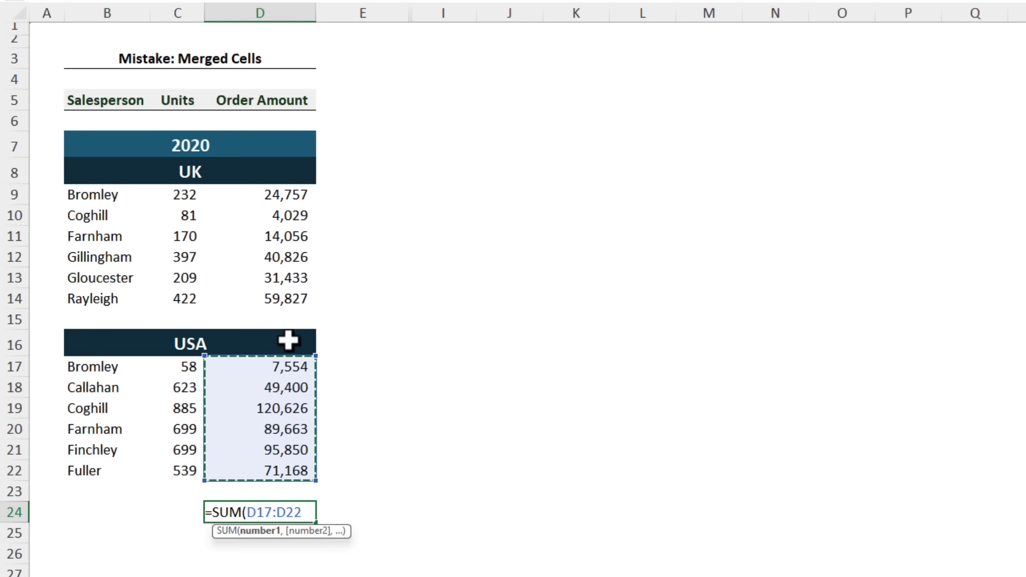
text(,)
drag(284, 299, 284, 195)
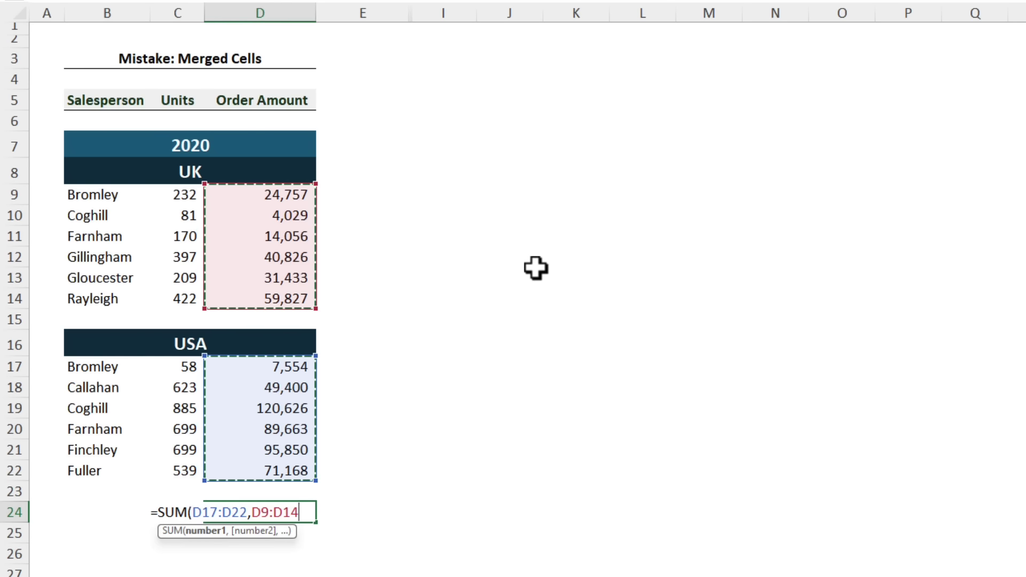
key(Return)
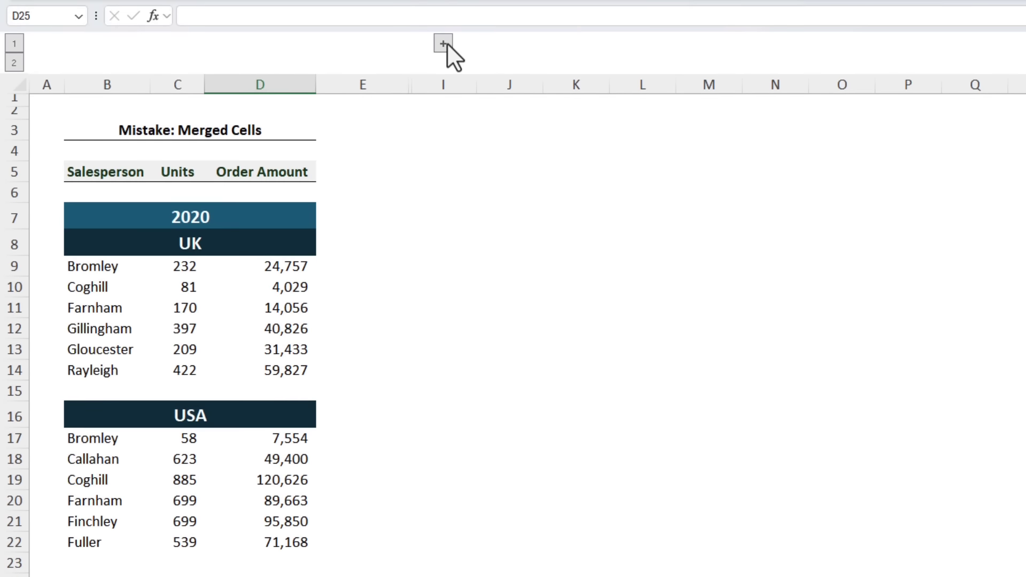
Expand the collapsed solution columns and set the horizontal alignment of the 2020 heading in F7:H7 to Centre Across Selection
click(447, 43)
drag(458, 213, 593, 210)
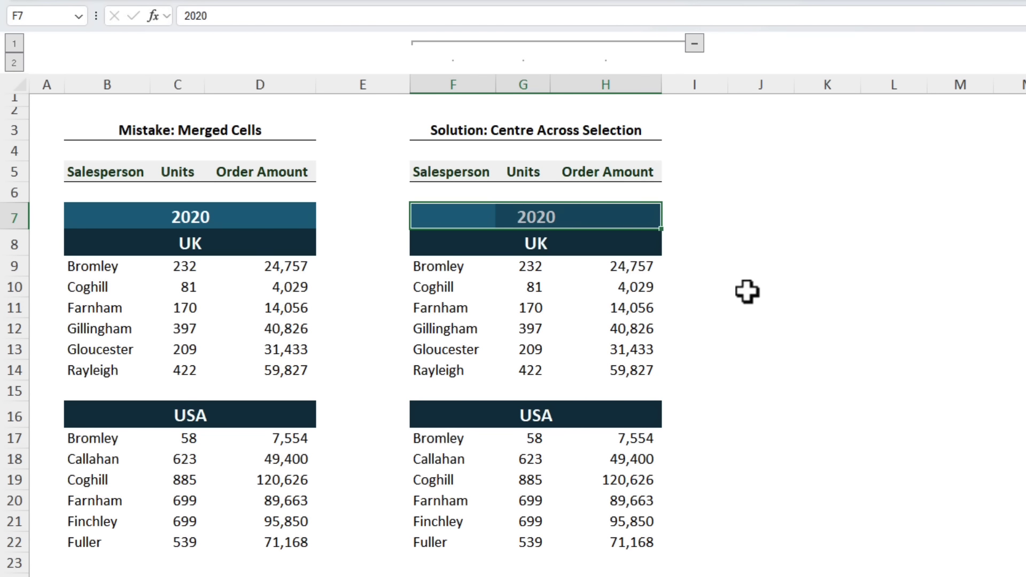
key(ctrl+1)
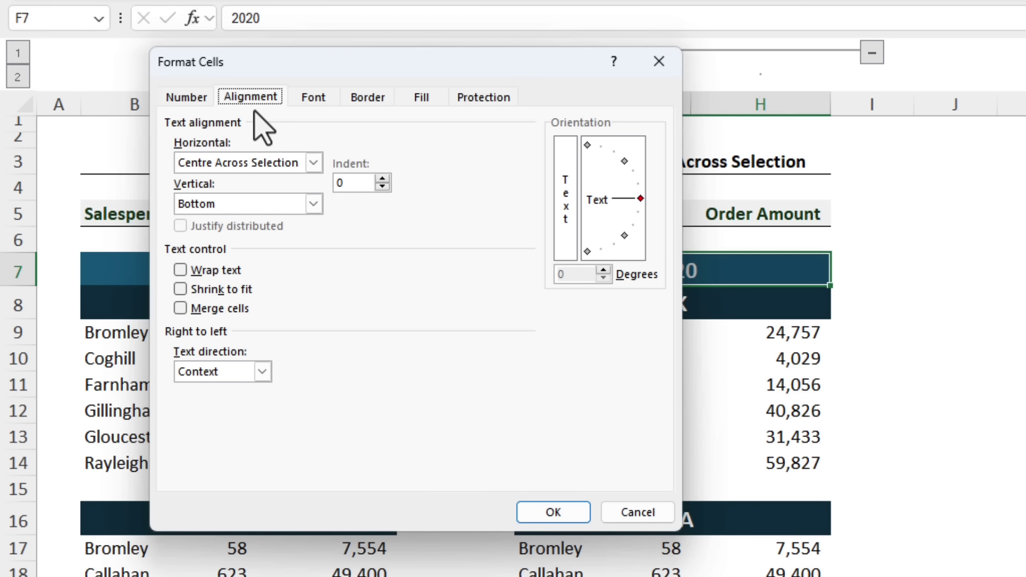
drag(325, 64, 263, 64)
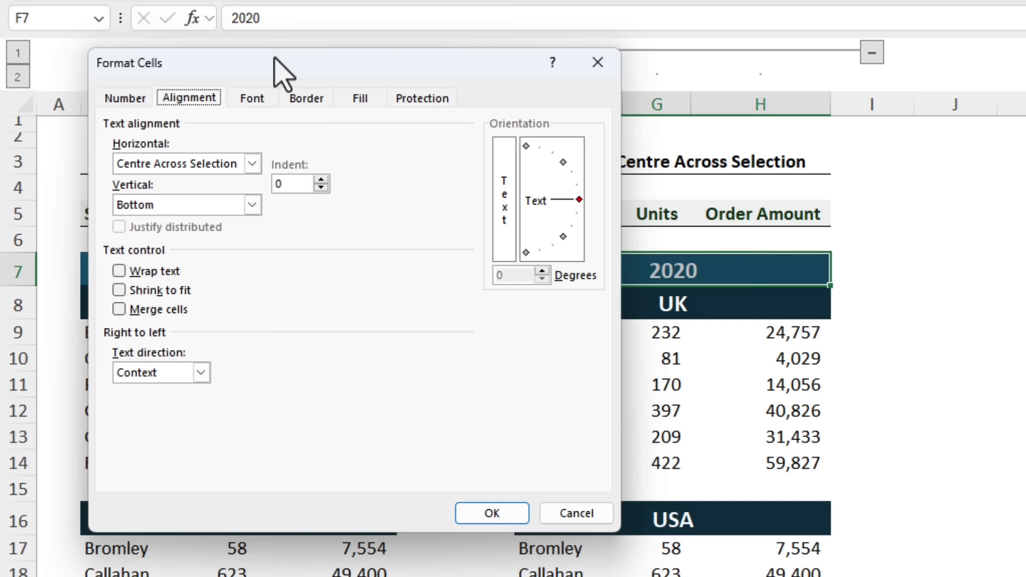
click(252, 163)
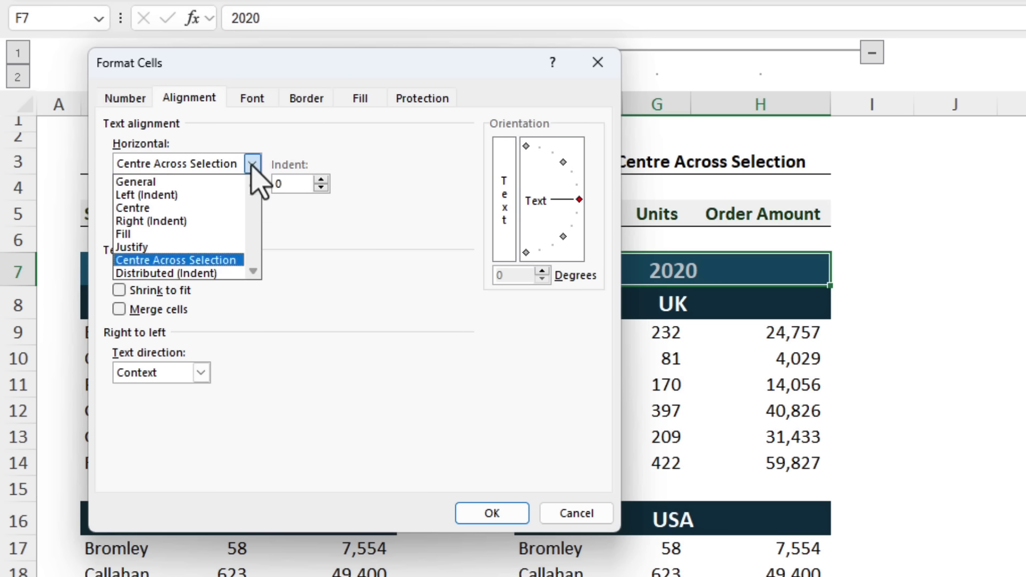
click(235, 260)
click(505, 514)
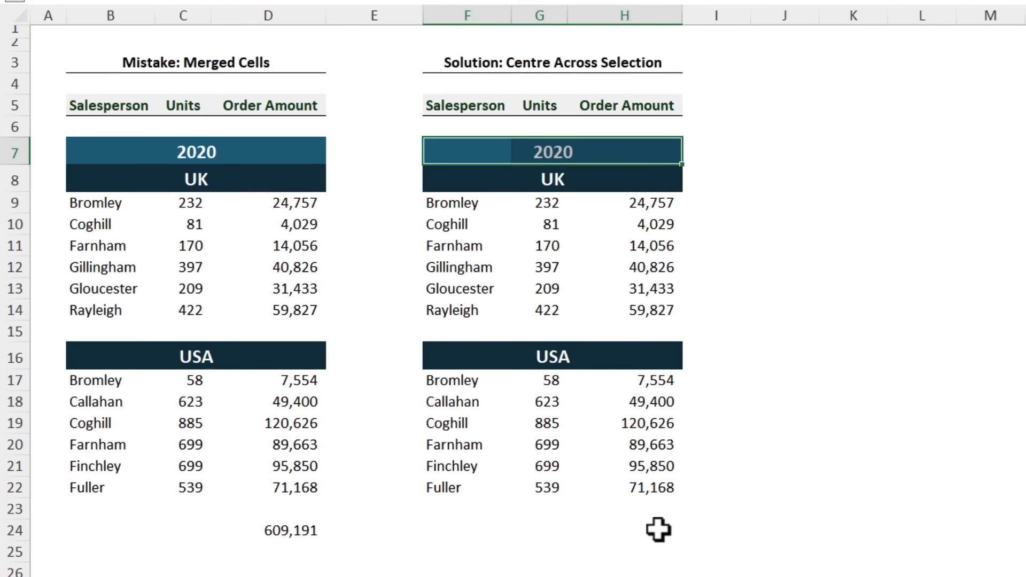
In H24 of the Centre Across Selection example, total the order amounts with a single SUM over H9:H22
click(658, 530)
text(=sum)
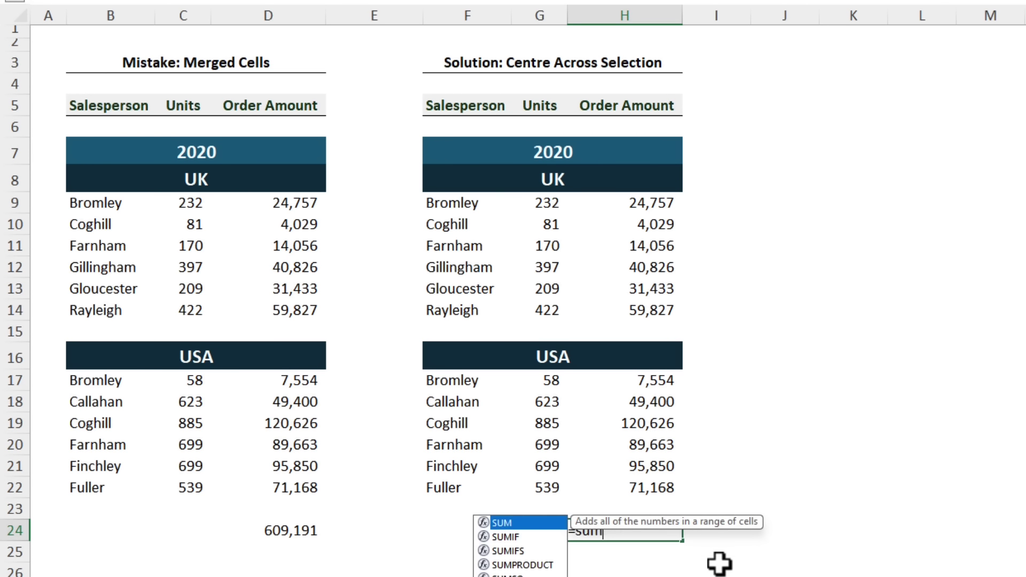
key(Tab)
drag(639, 487, 599, 203)
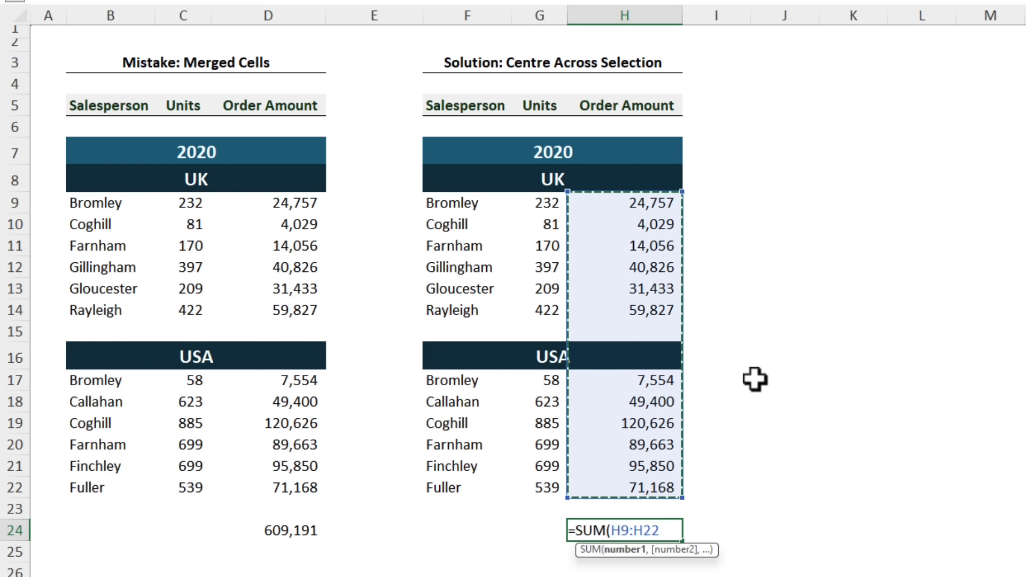
key(Return)
key(Up)
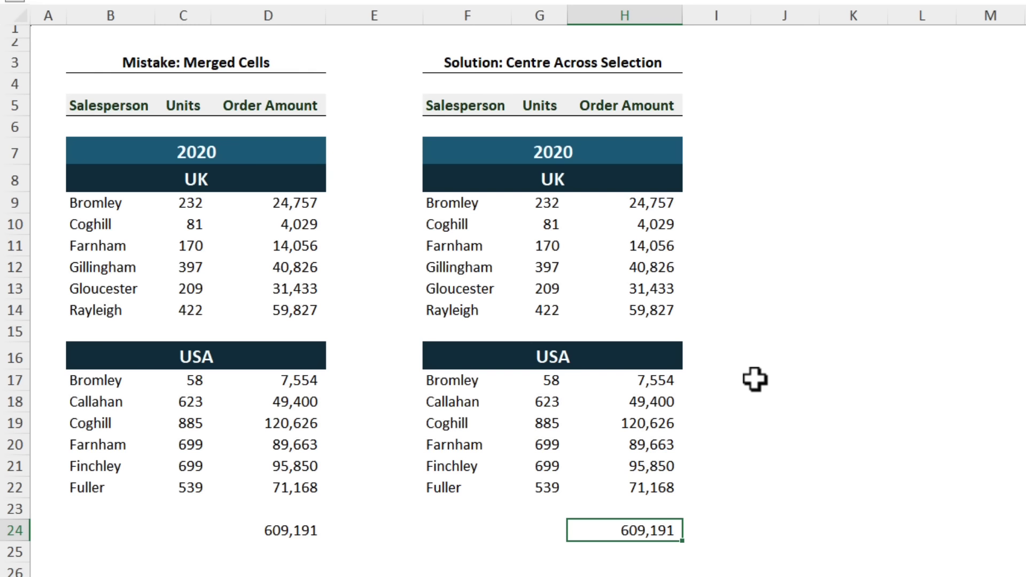
click(464, 355)
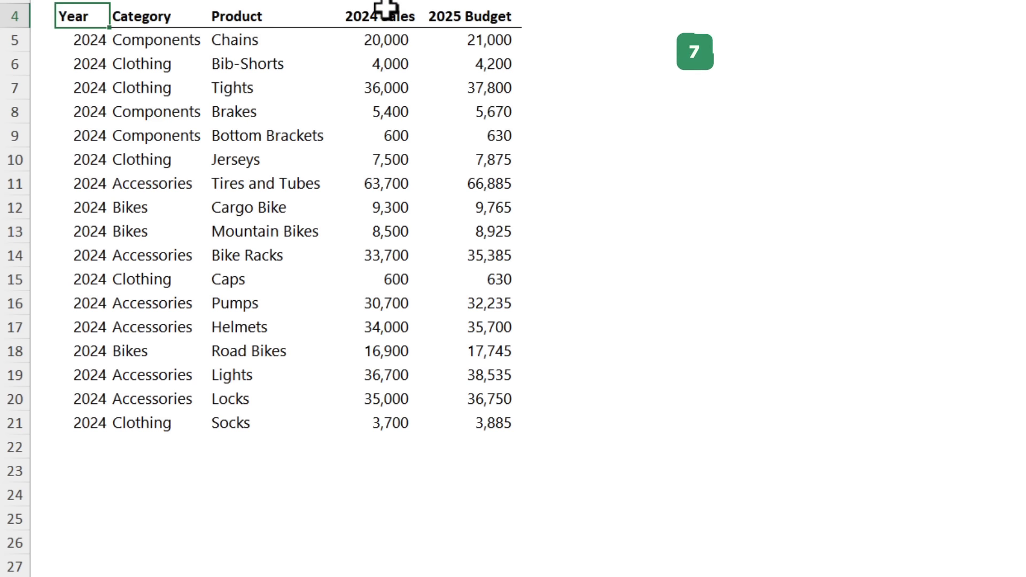
Turn on Wrap Text for the 2024 Sales and 2025 Budget headers, and pad the 2024 Sales header with spaces to break before Sales
drag(386, 8, 438, 16)
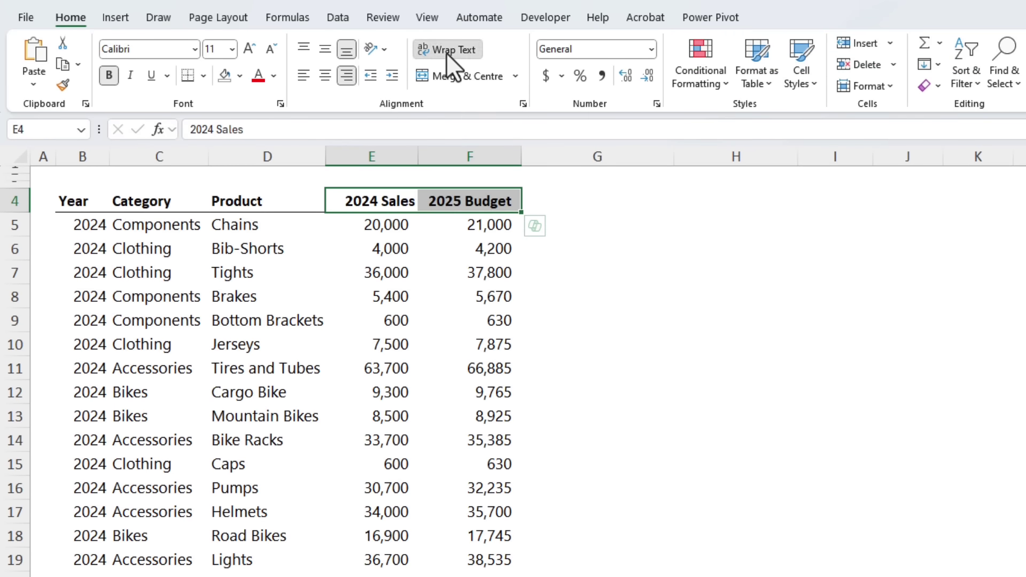
click(447, 51)
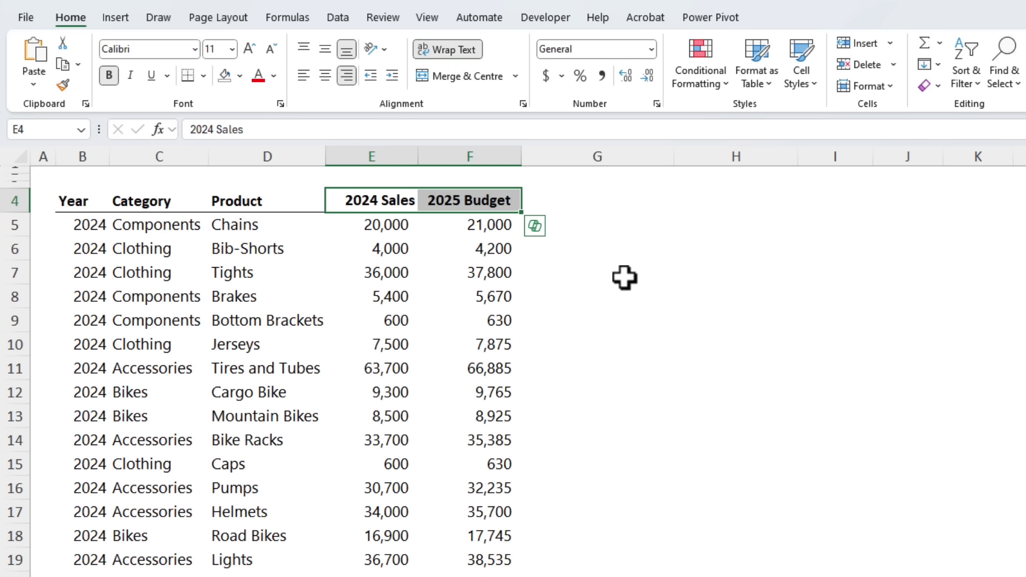
click(398, 201)
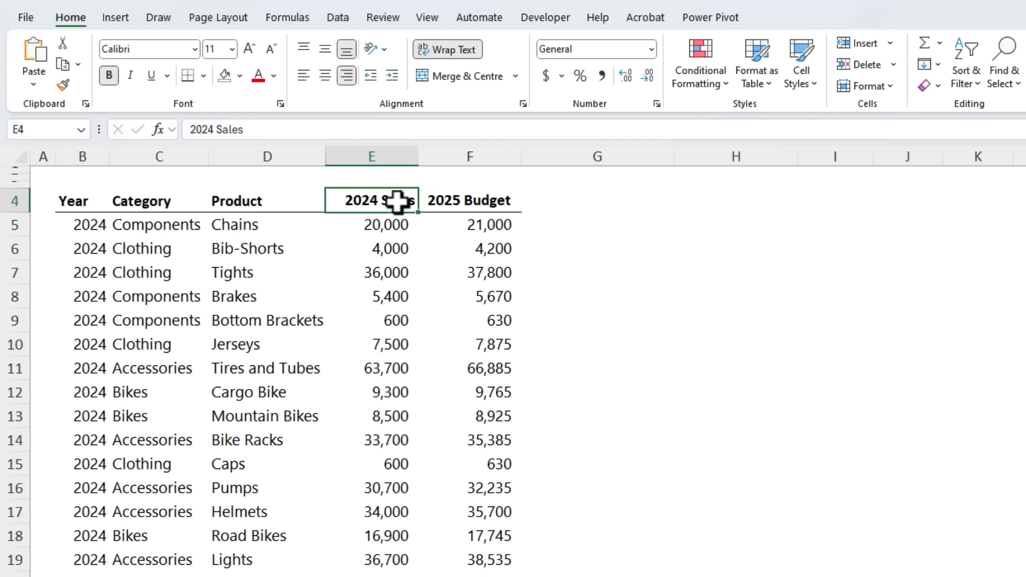
click(221, 129)
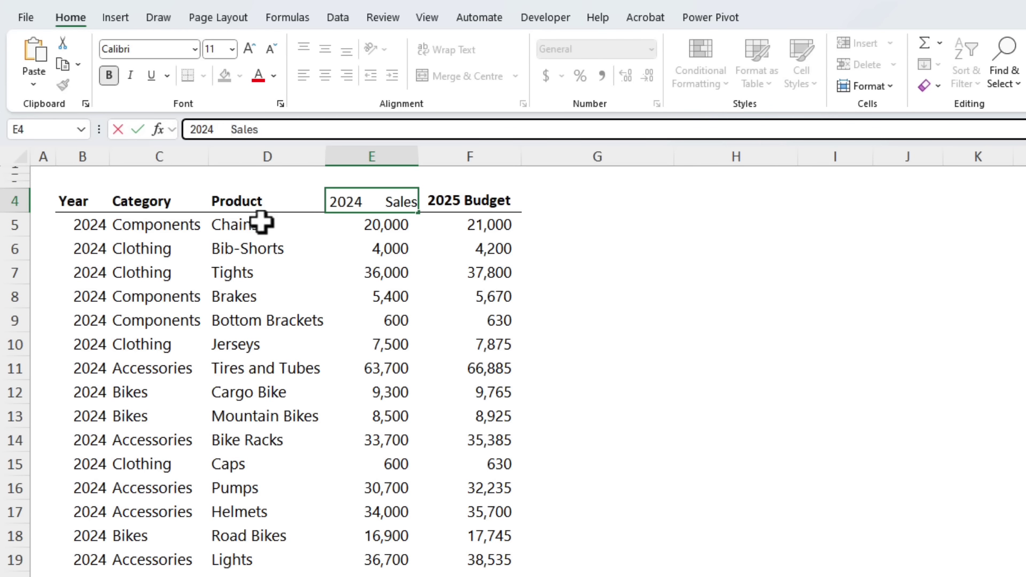
key(Return)
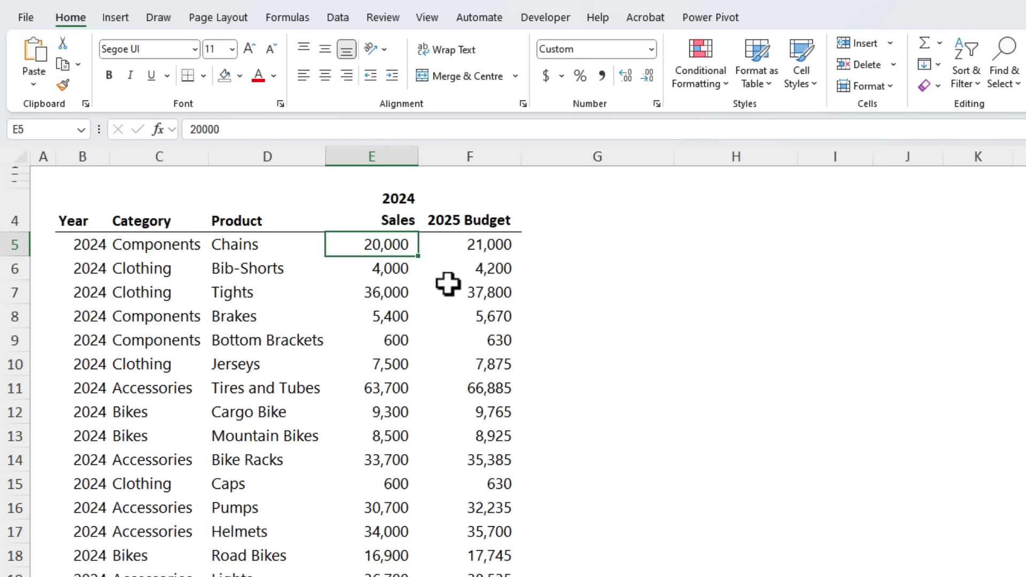
In F4, replace the space in the 2025 Budget header with a manual line break before Budget
click(475, 218)
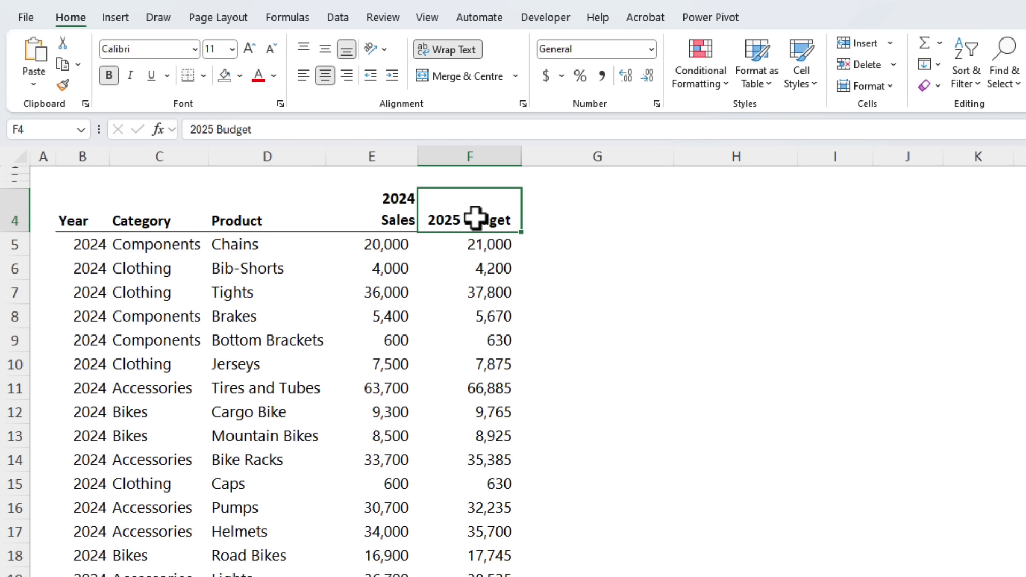
double_click(464, 216)
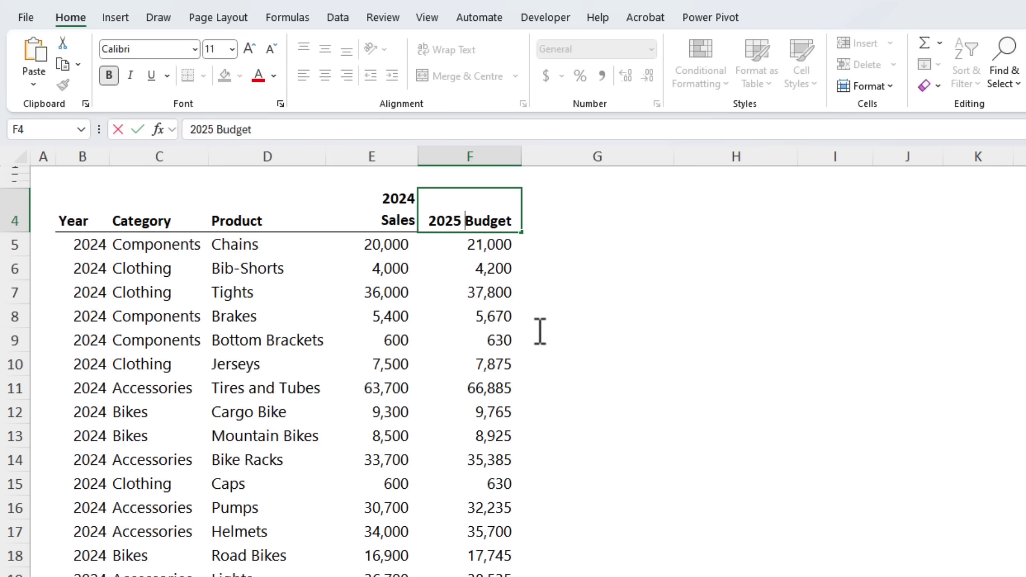
key(BackSpace)
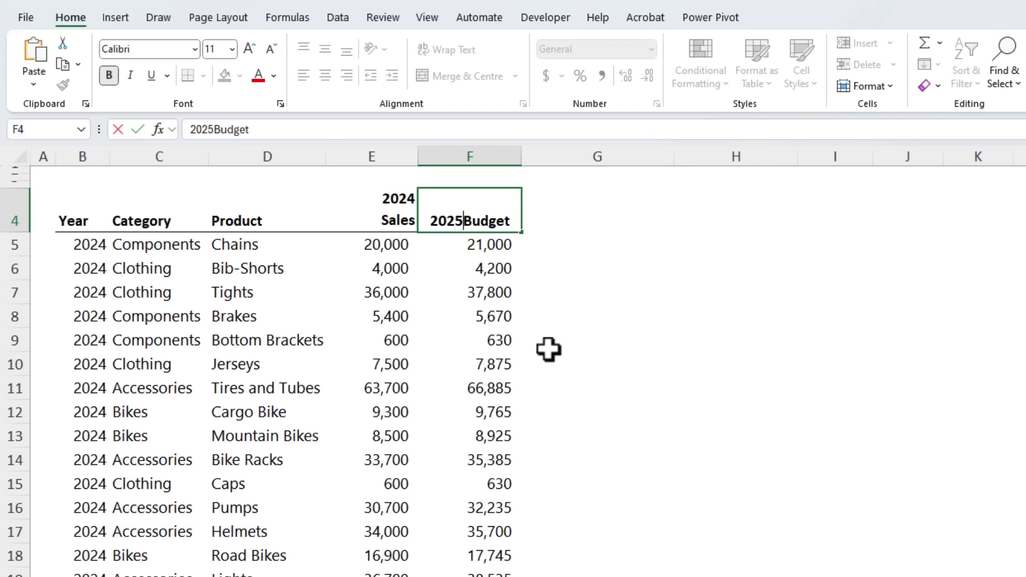
key(alt+Return)
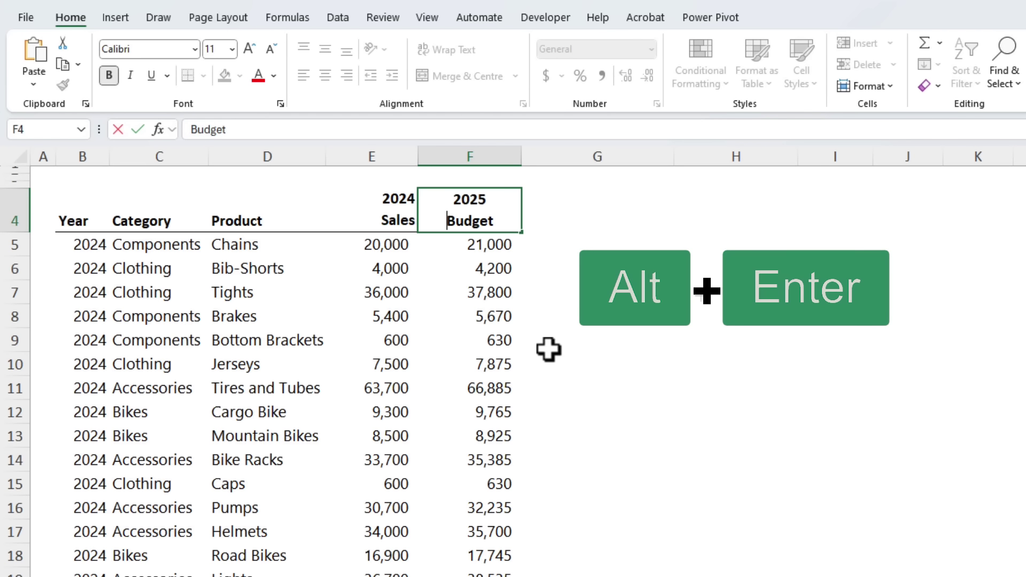
key(Return)
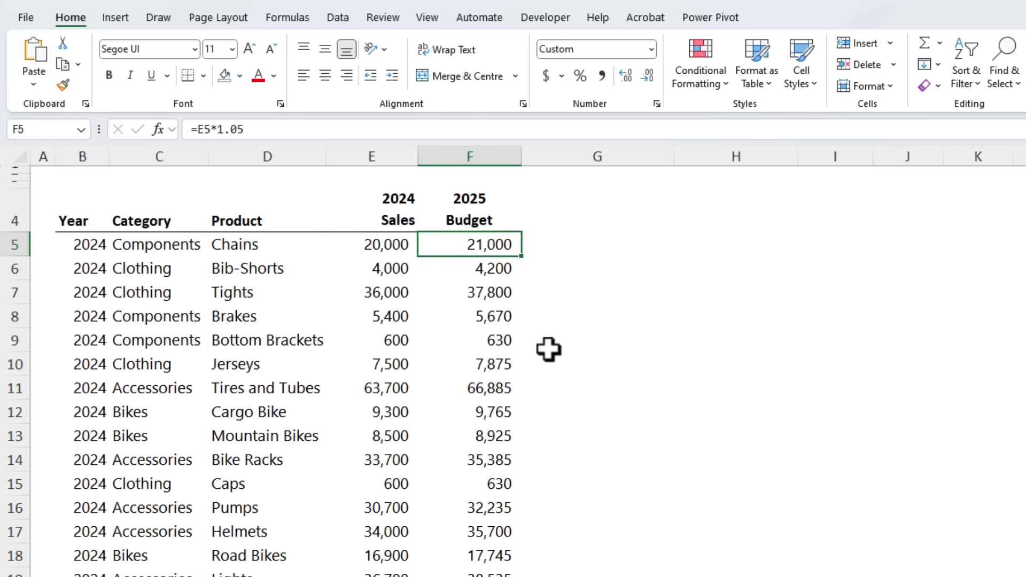
In E4, replace the padding spaces in the 2024 Sales header with a manual line break before Sales
key(Up)
key(Left)
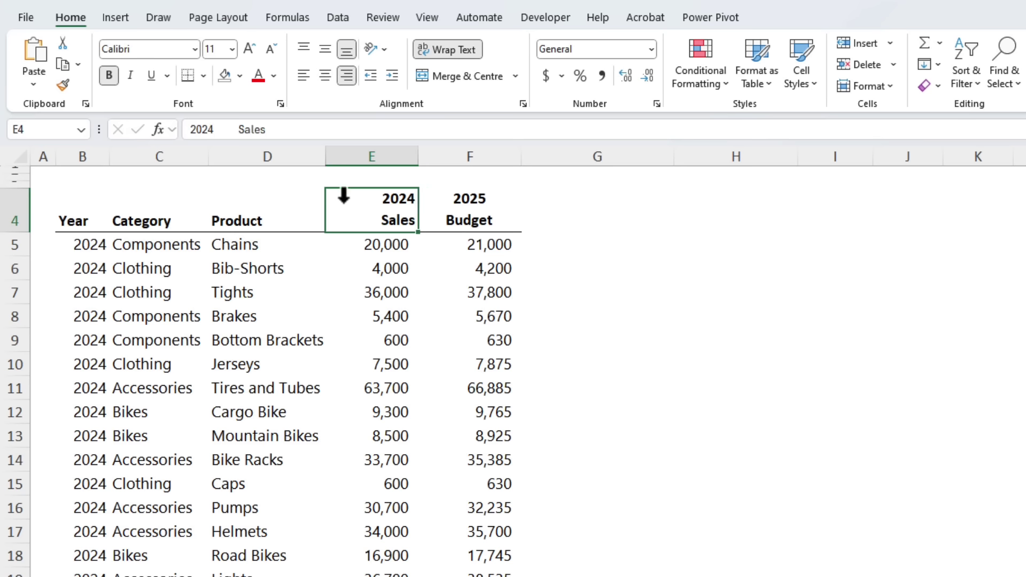
click(243, 129)
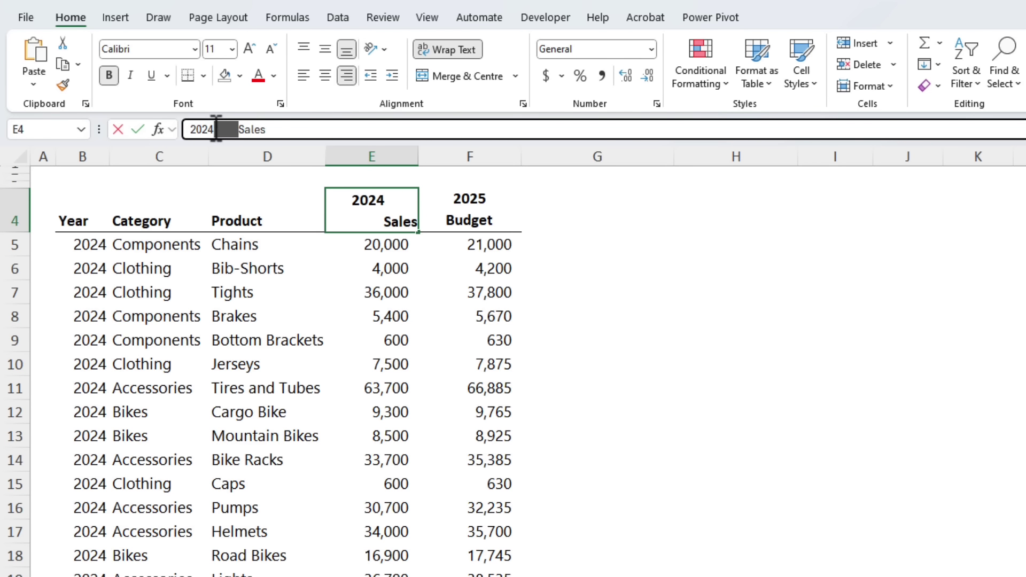
key(BackSpace)
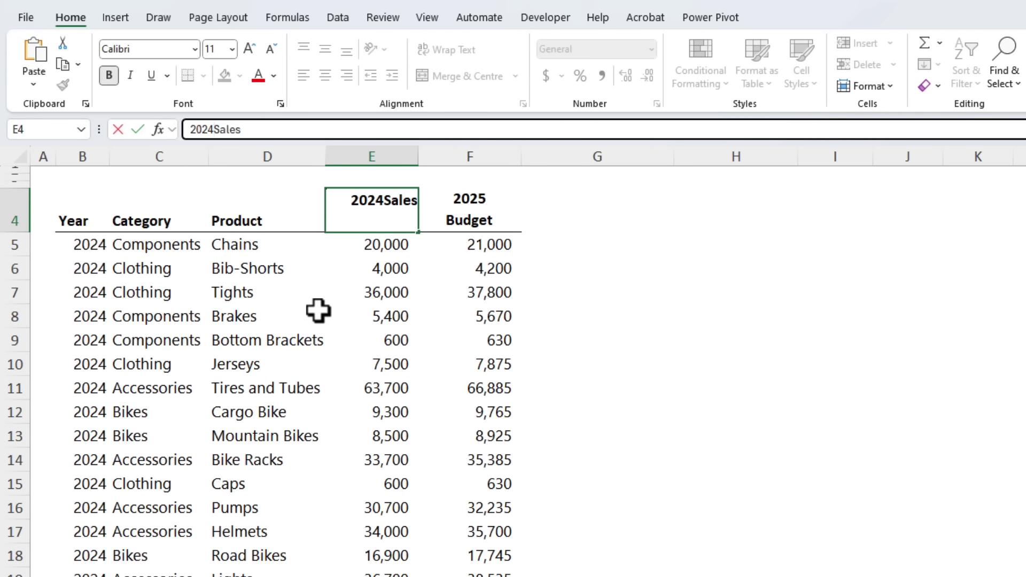
key(alt+Return)
key(Return)
Centre the 2024 Sales and 2025 Budget headers in E4:F4 horizontally
key(Up)
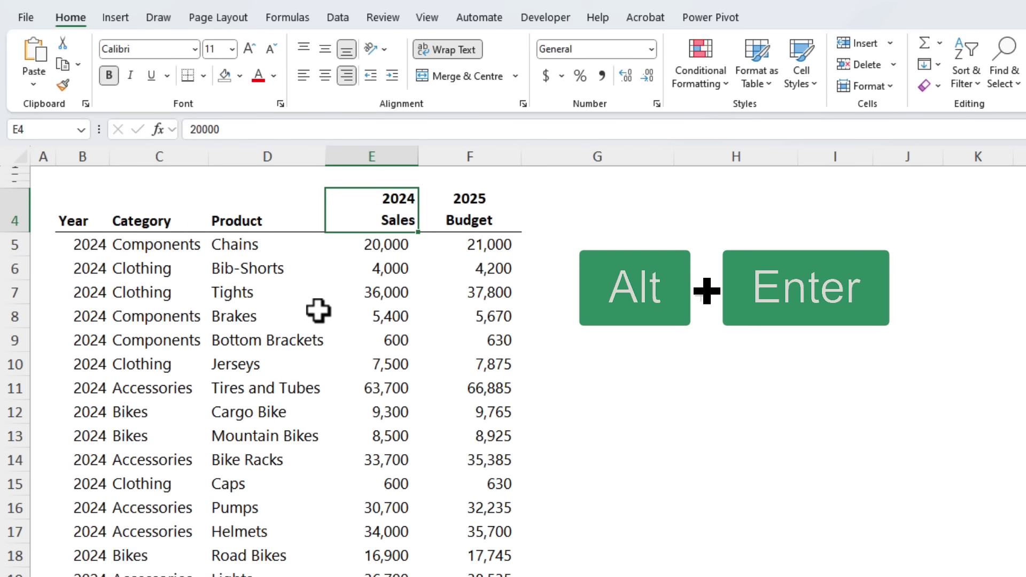
key(shift+Right)
click(324, 75)
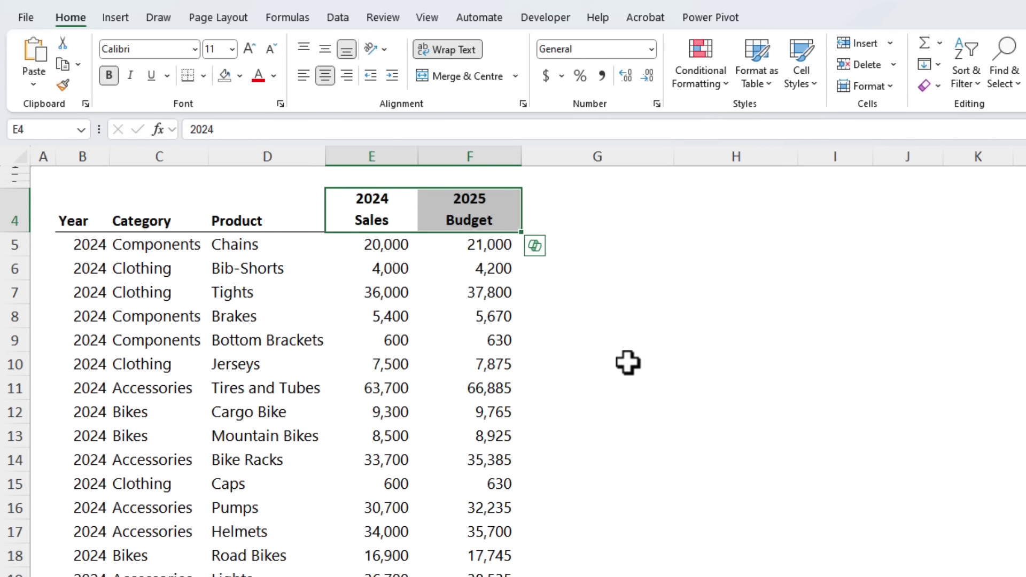
click(628, 364)
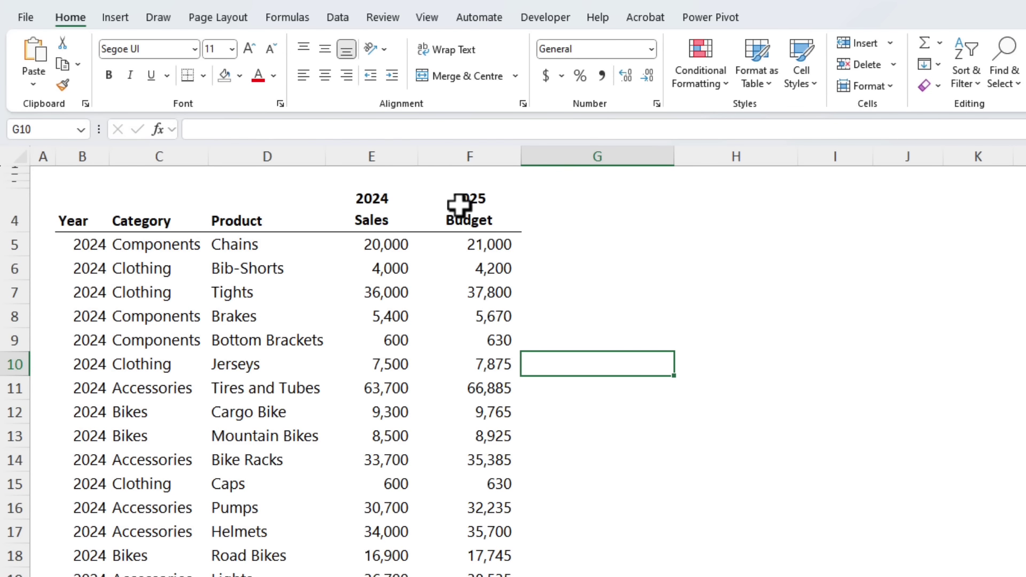
Turn Wrap Text off and back on for the headers in E4:F4
drag(469, 206, 400, 199)
click(460, 56)
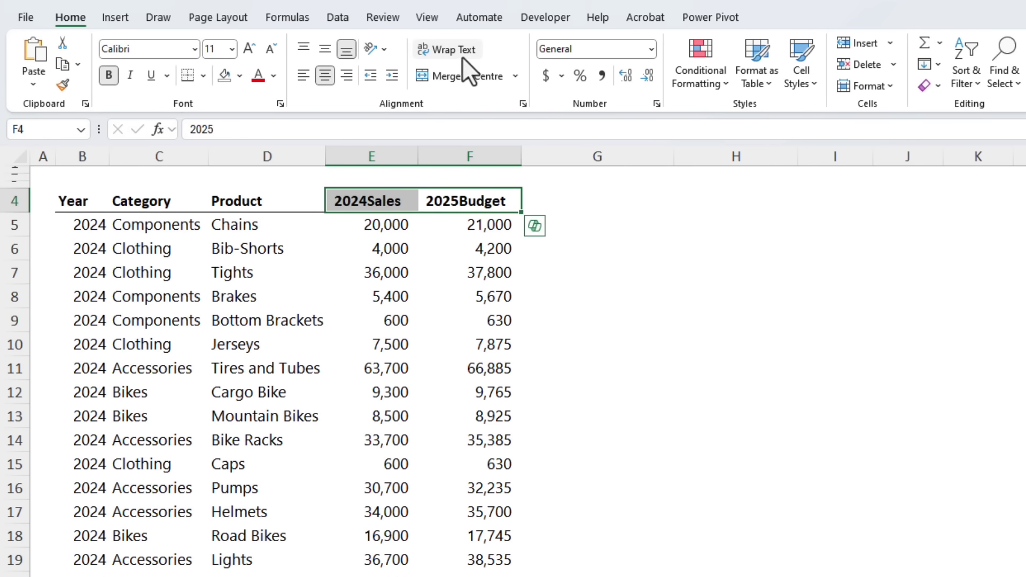
click(466, 54)
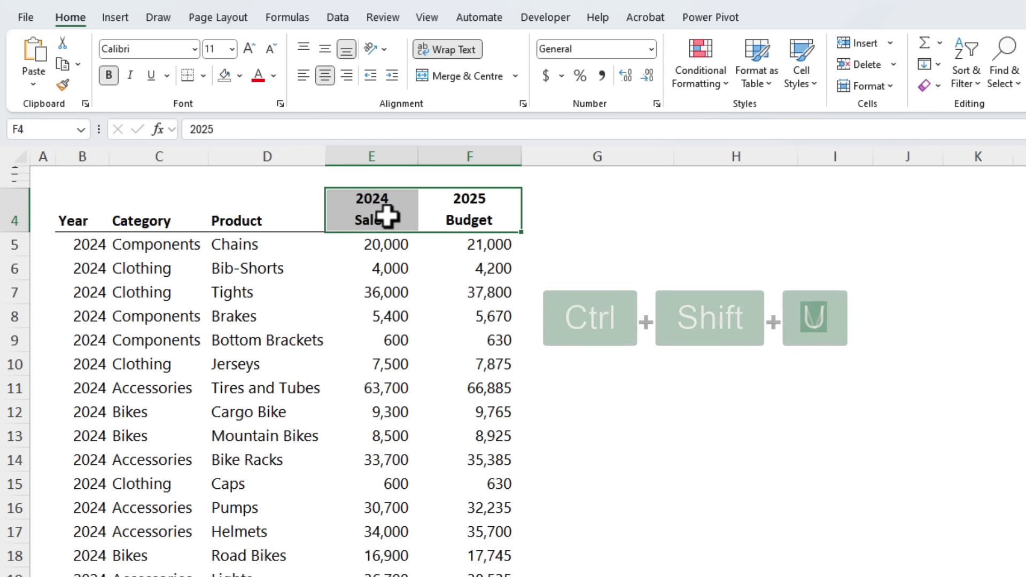
Expand the formula bar to show both lines of the F4 header and open its text for editing
key(ctrl+shift+u)
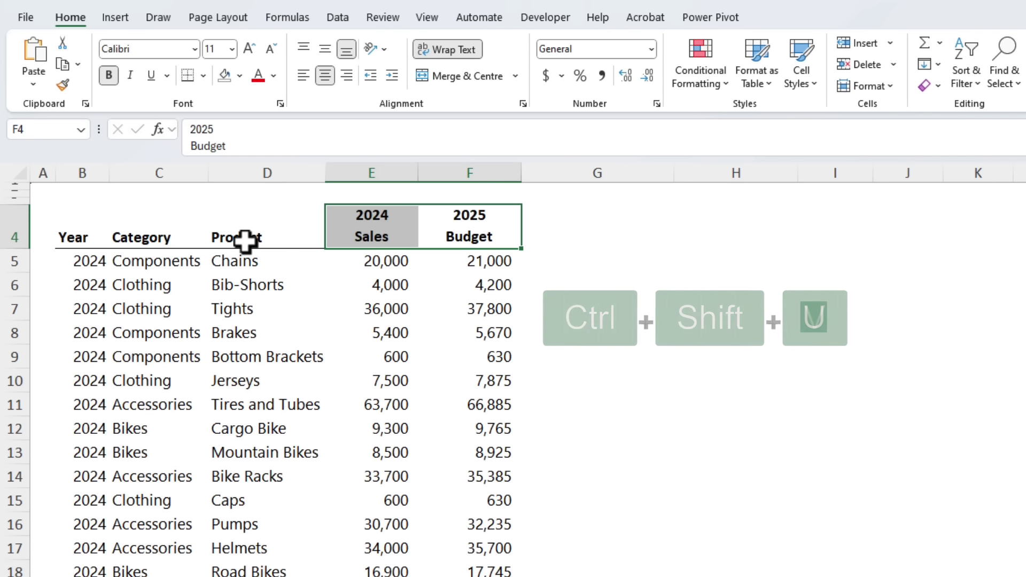
click(251, 150)
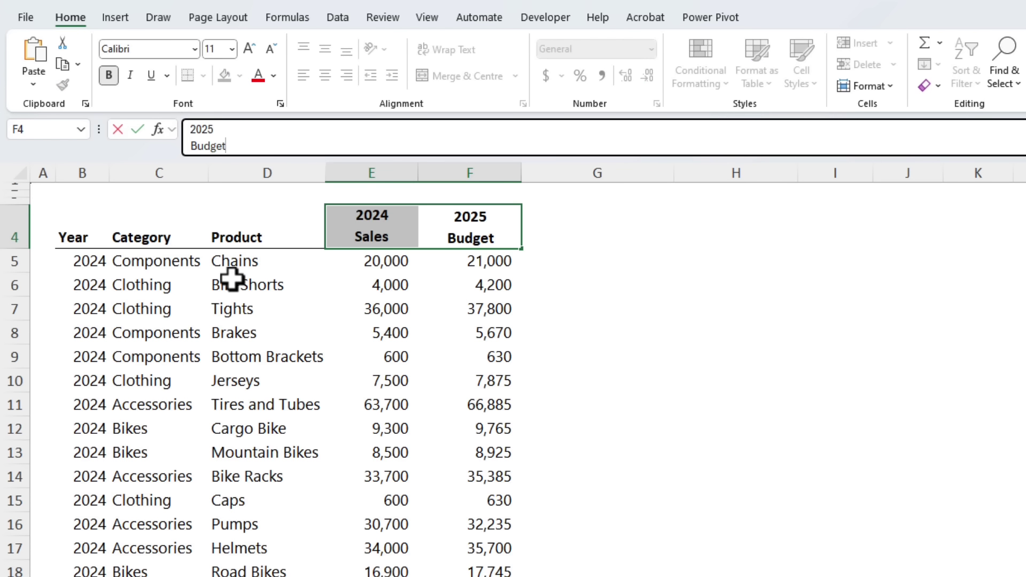